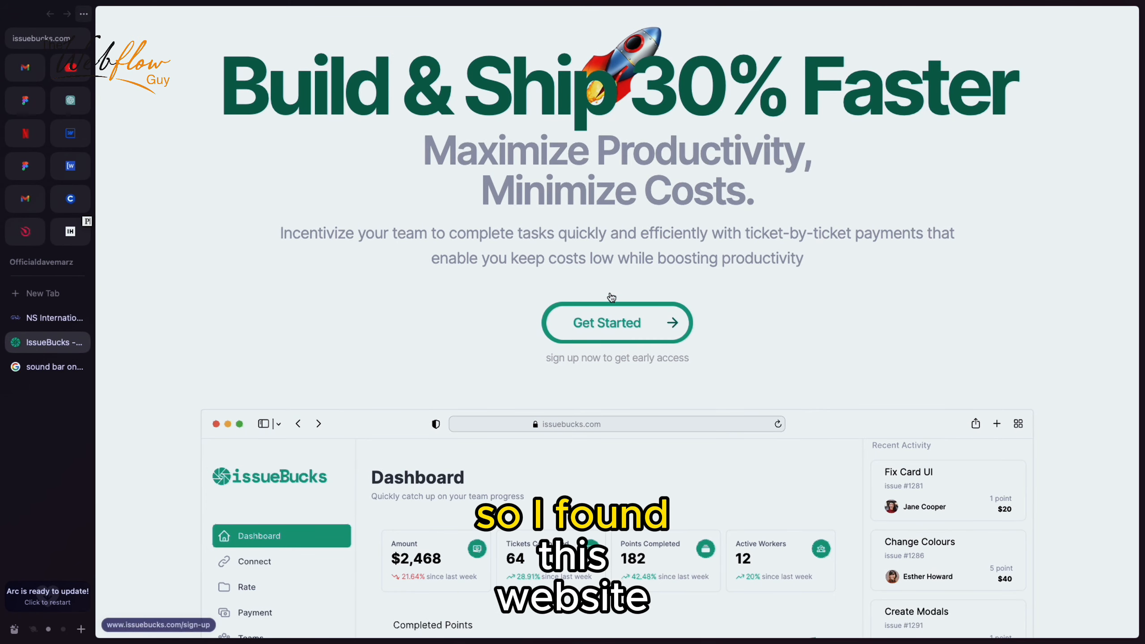
- Examine the IssueBucks landing page's Get Started button as a design reference, then return to the Webflow project
scroll(611, 296, "up", 2)
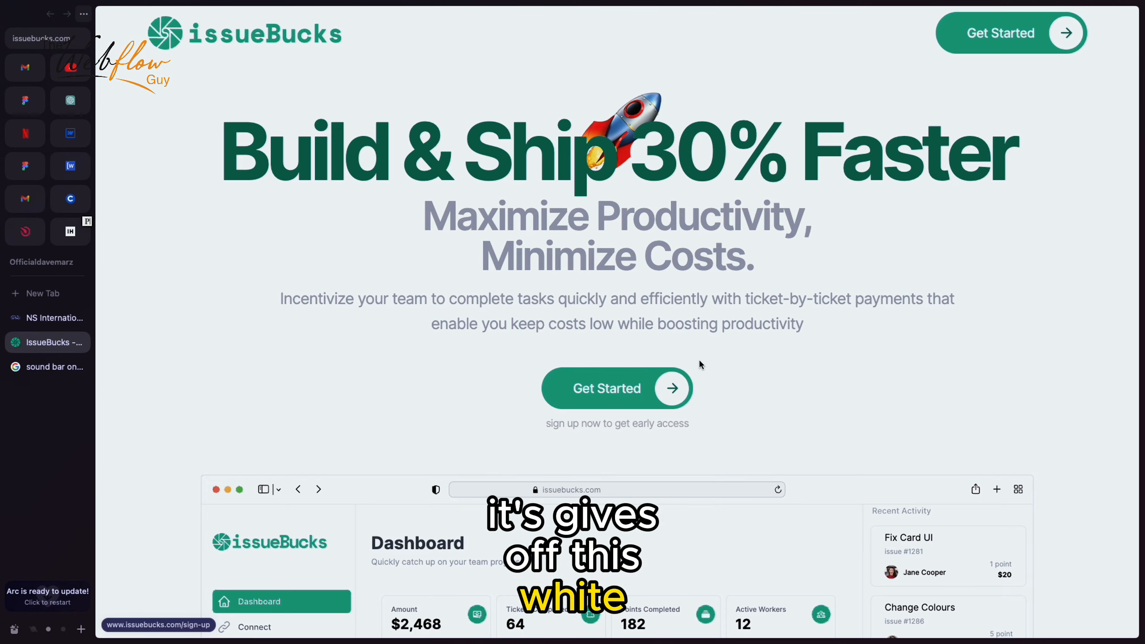
scroll(499, 321, "down", 1)
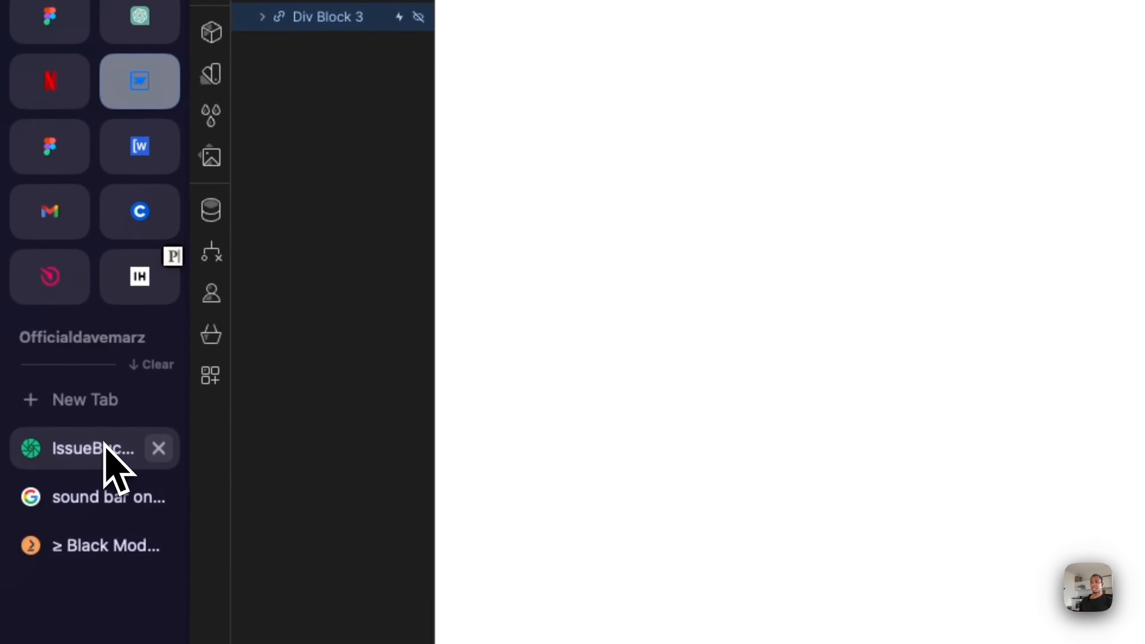
left_click(11, 311)
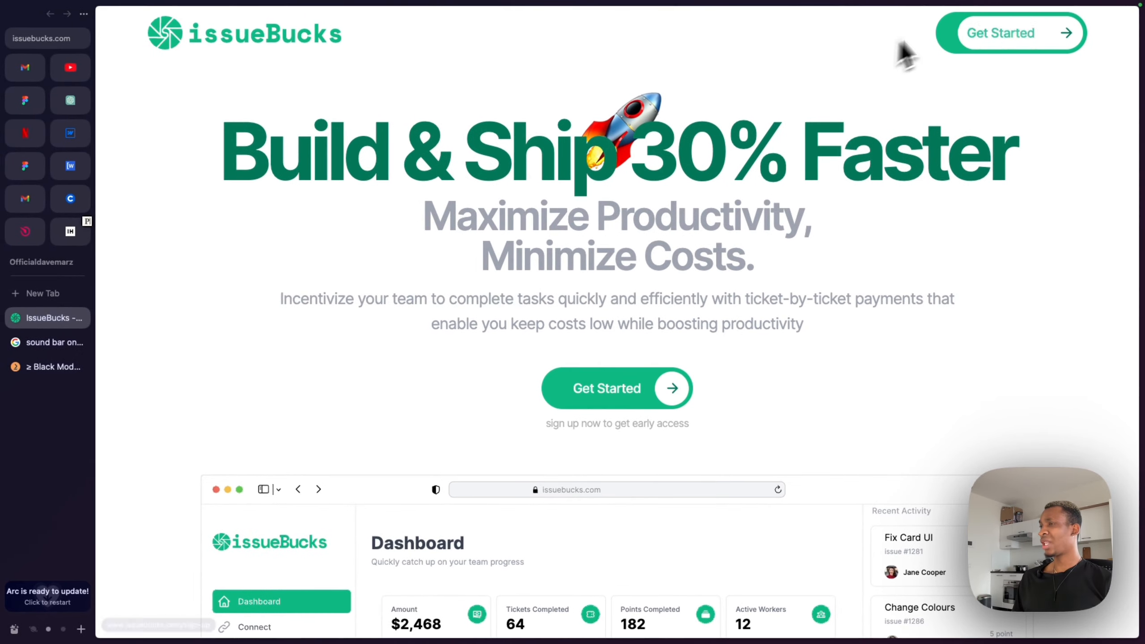
left_click(69, 136)
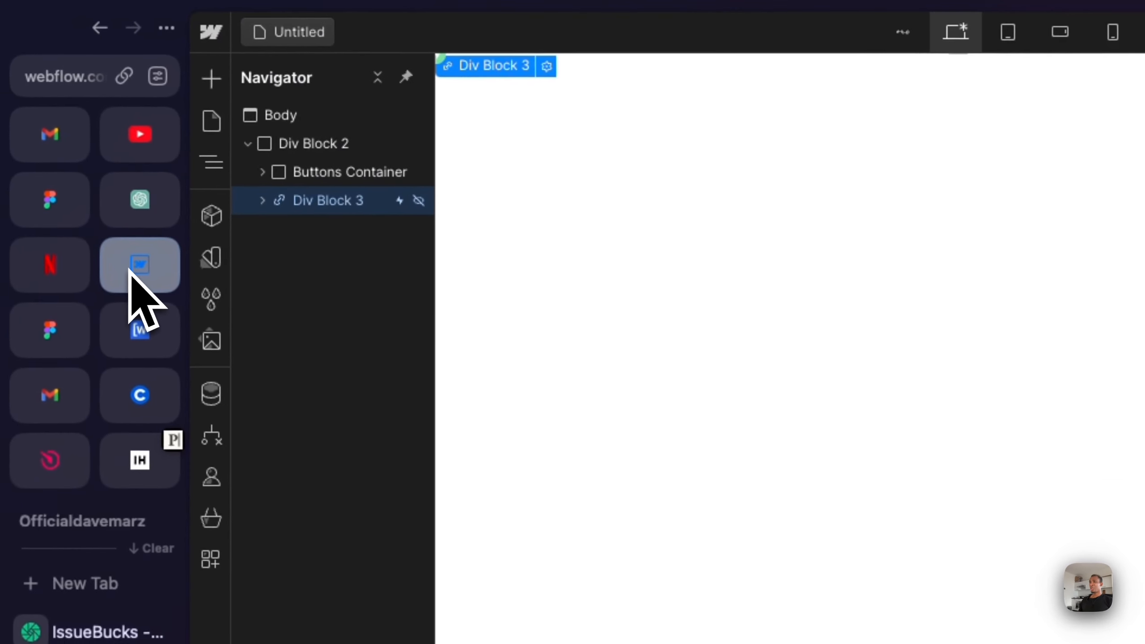
- Add a new Div Block inside Div Block 2
left_click(334, 157)
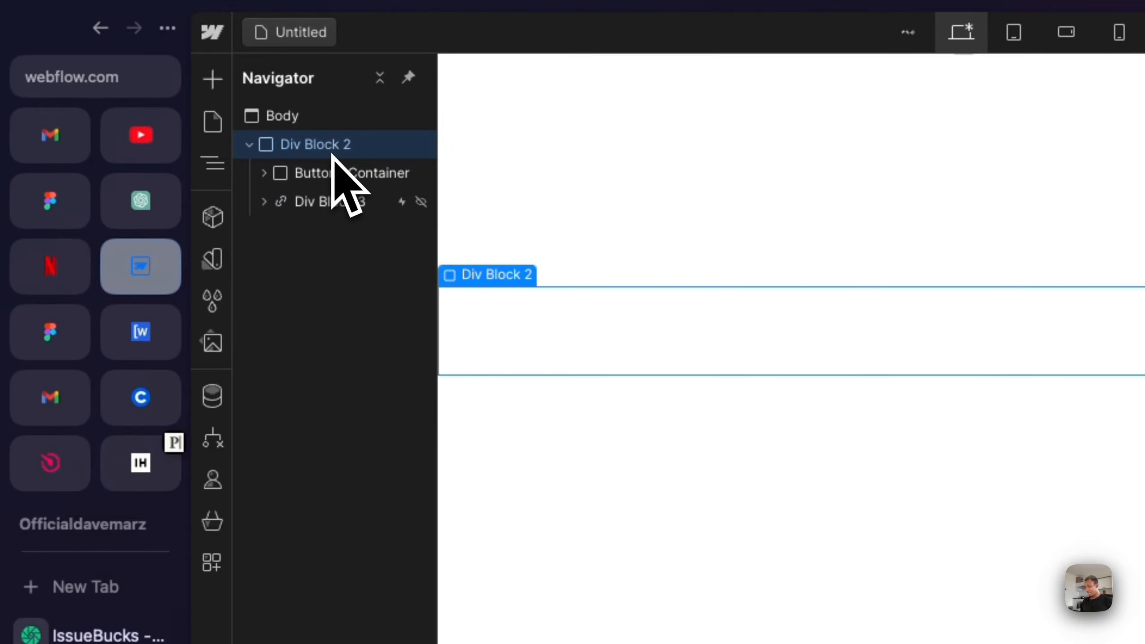
key("super+k")
type("div")
key("Return")
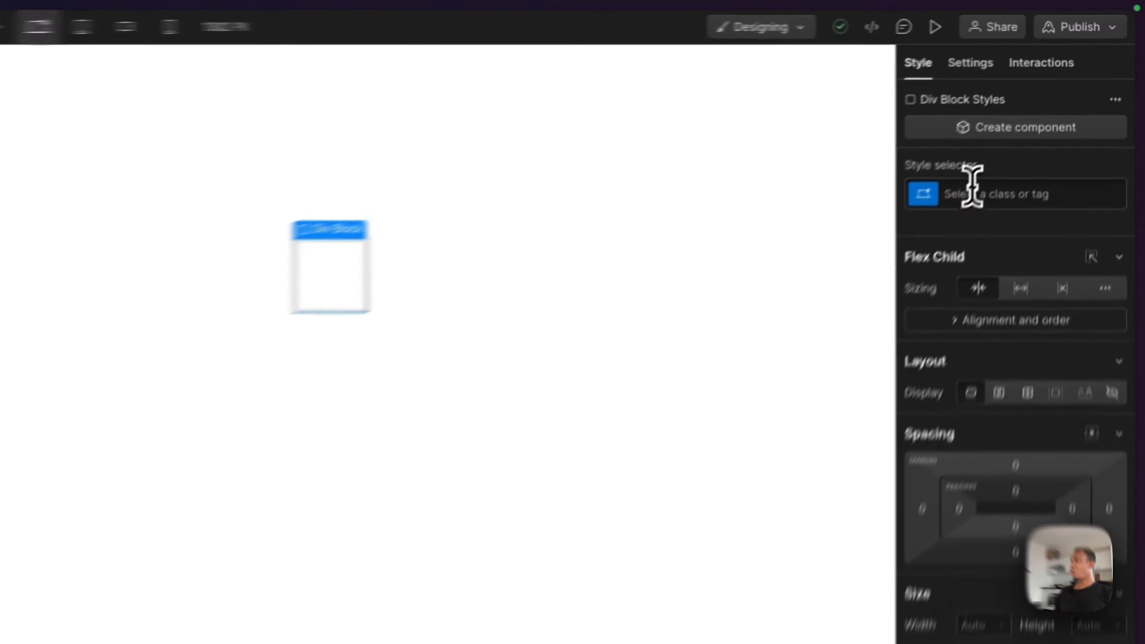
- Create and apply a class named btn-main to the new div
left_click(1043, 116)
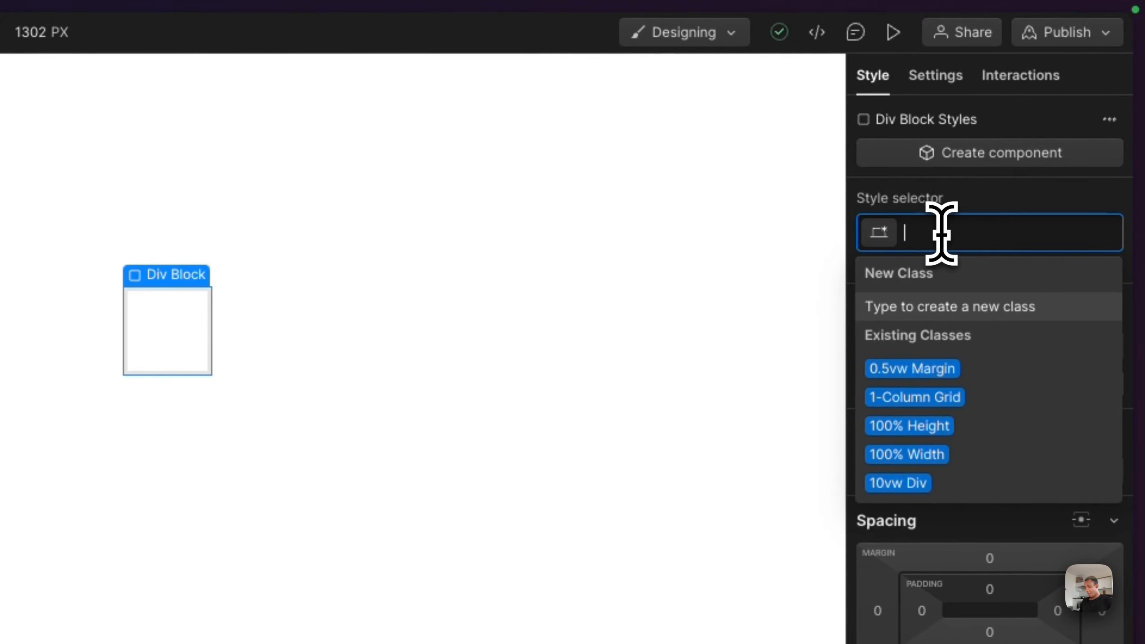
type("bu")
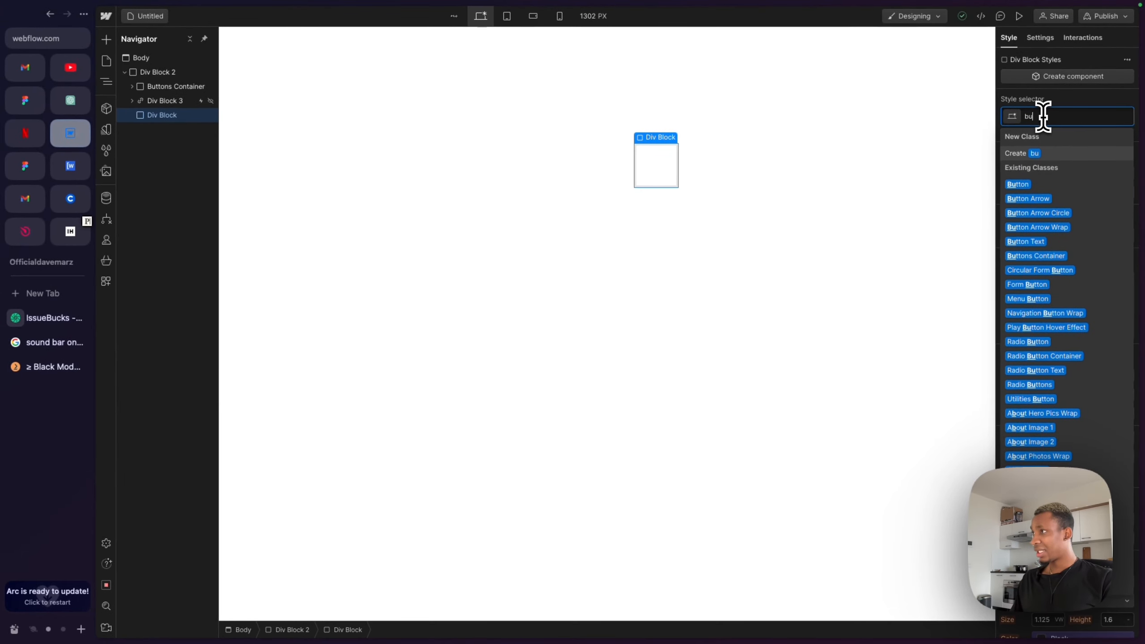
key("BackSpace")
type("tn-main")
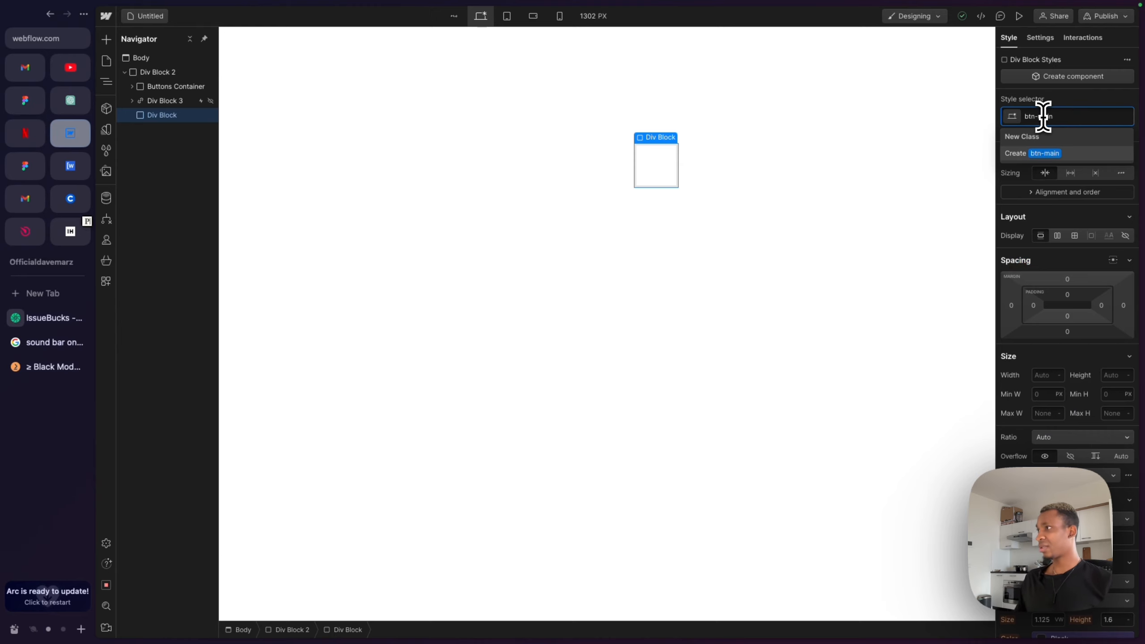
key("Return")
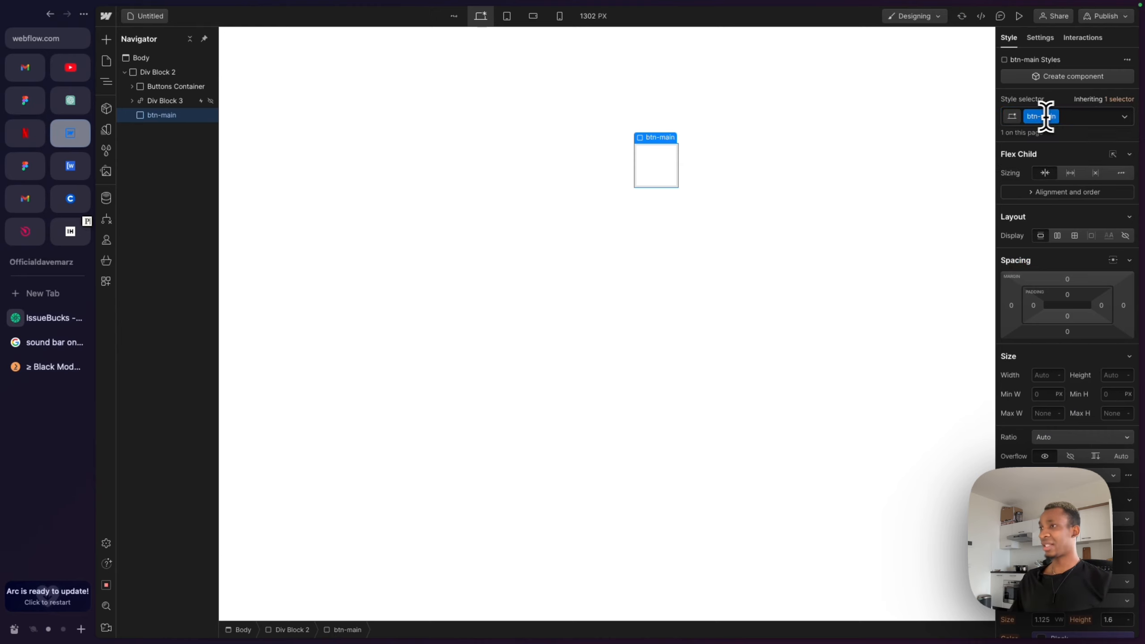
- Set the btn-main background colour to green #00b37d
scroll(1086, 379, "down", 1)
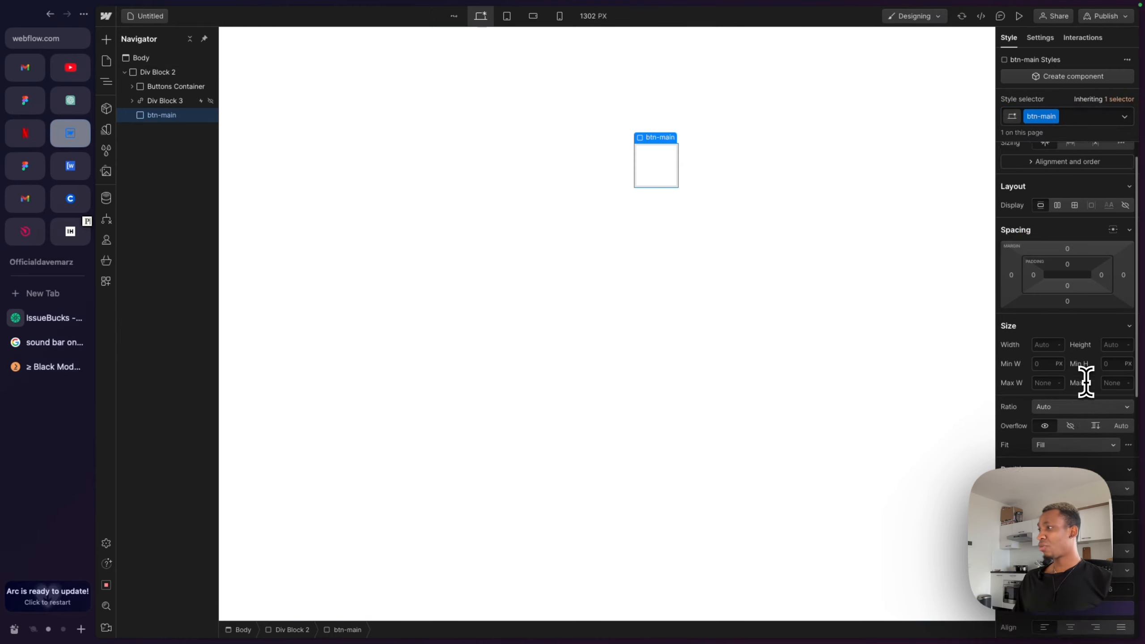
scroll(1081, 356, "down", 2)
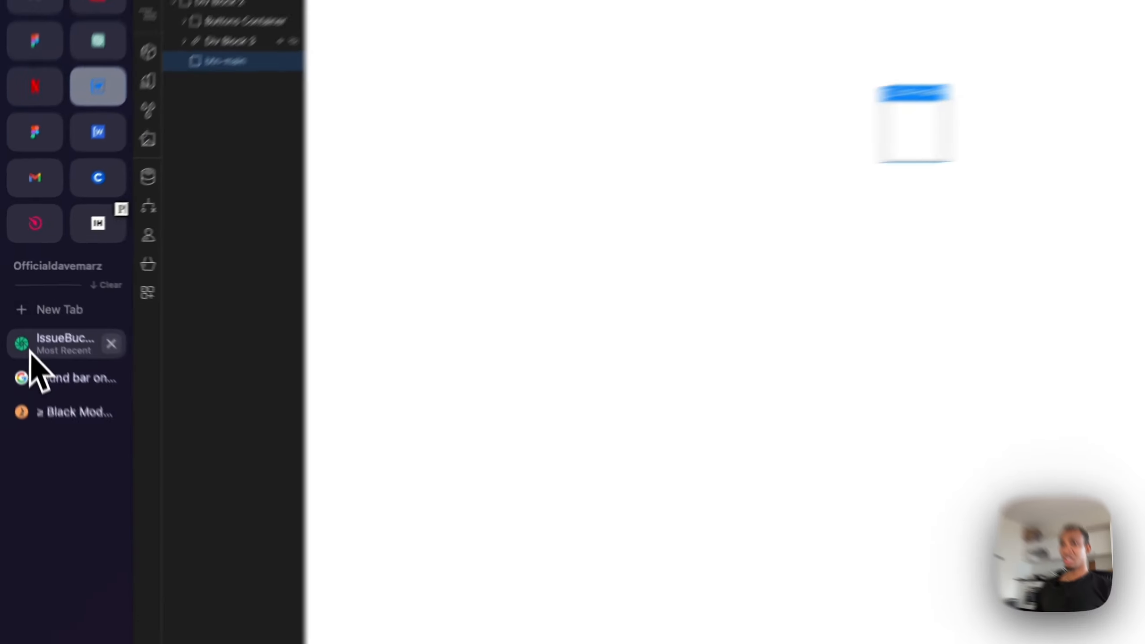
left_click(31, 353)
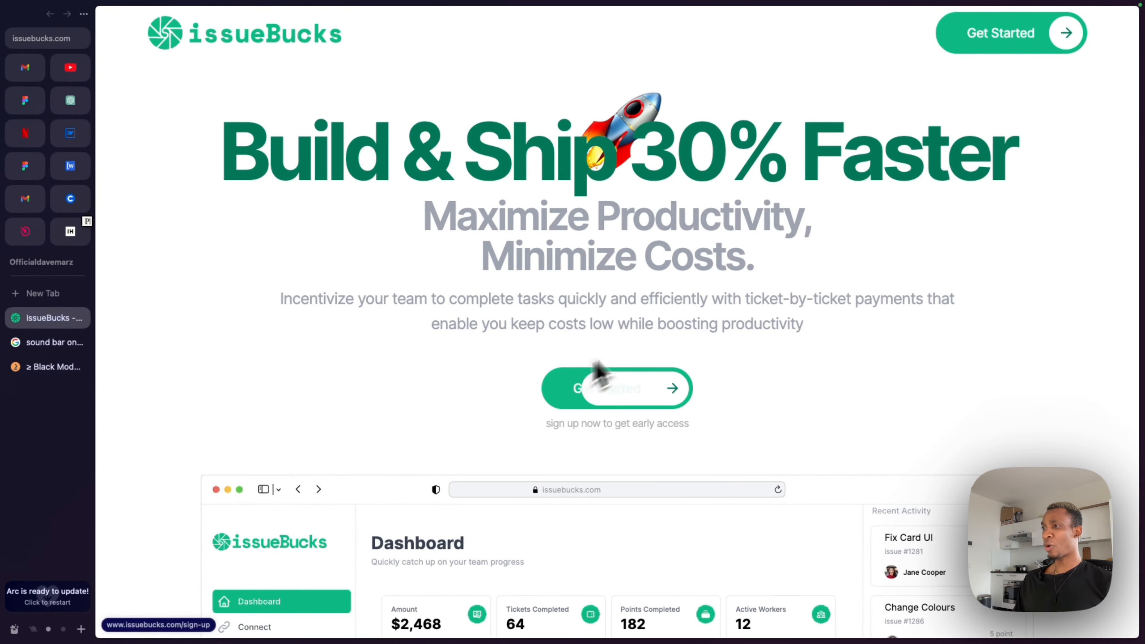
left_click(61, 135)
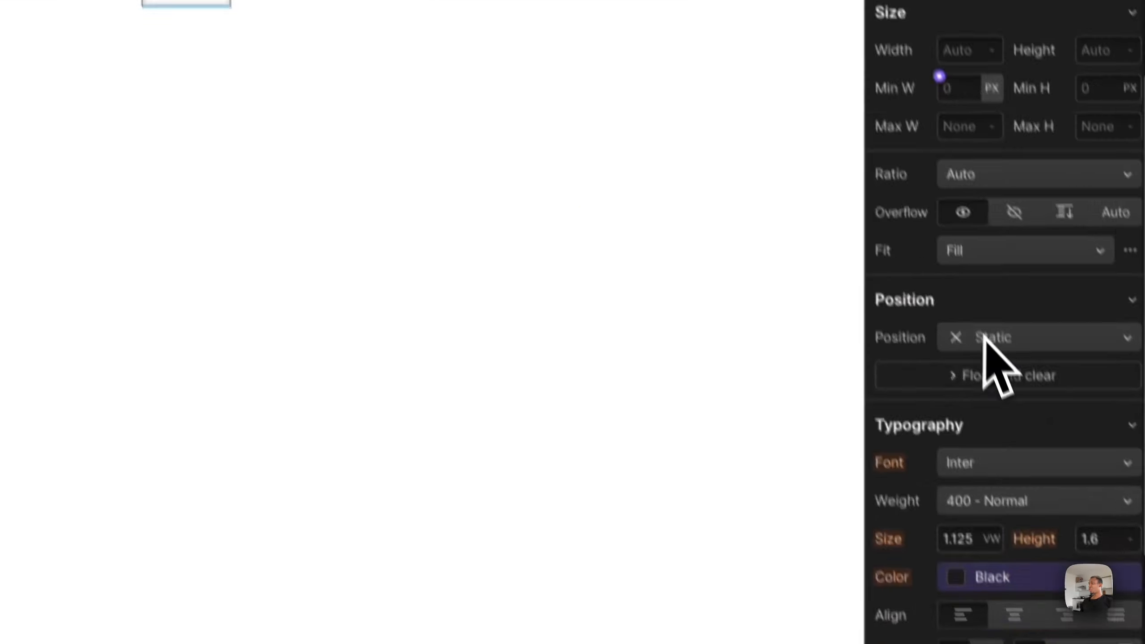
scroll(985, 334, "down", 10)
left_click(933, 209)
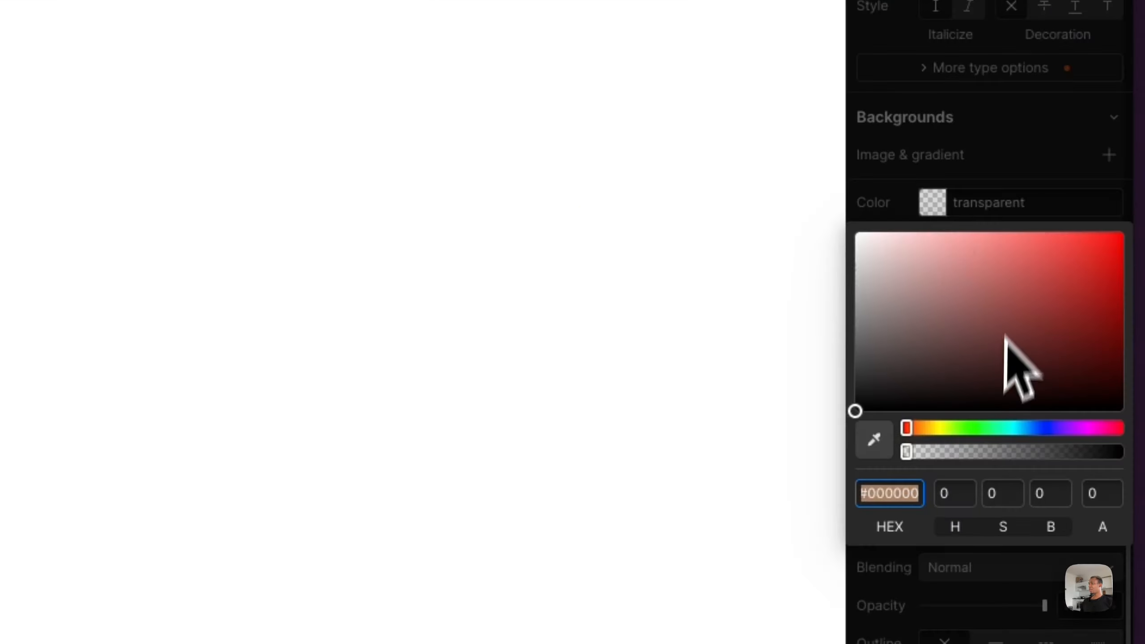
left_click(965, 428)
left_click_drag(1050, 279, 1129, 286)
left_click(1030, 209)
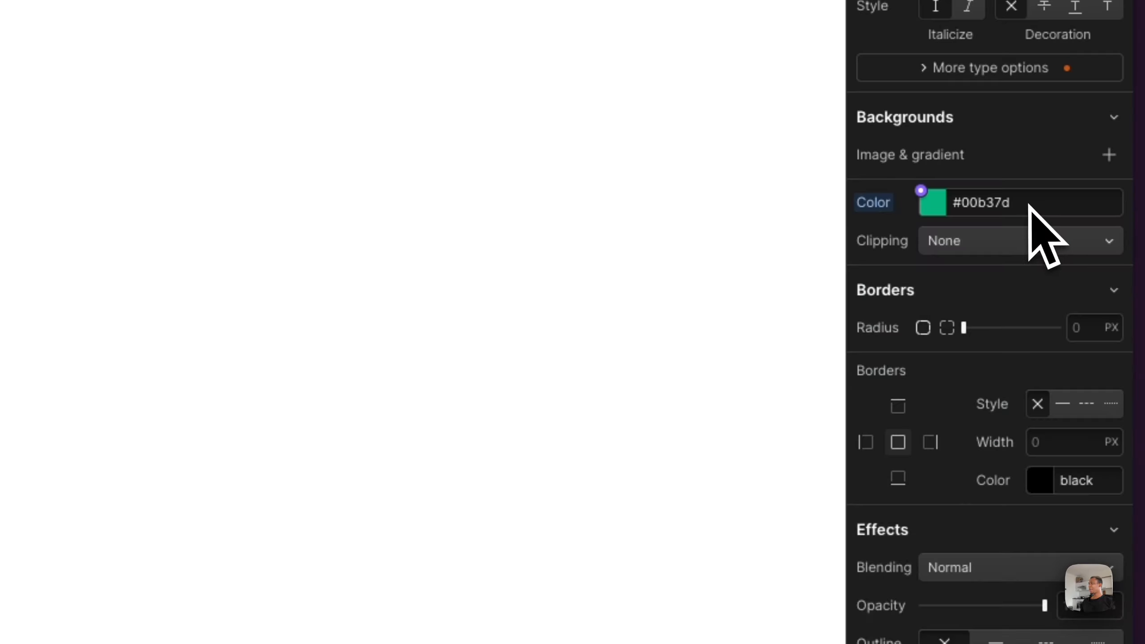
- Set the btn-main height to 4.5 rem
scroll(997, 201, "up", 5)
scroll(997, 200, "up", 10)
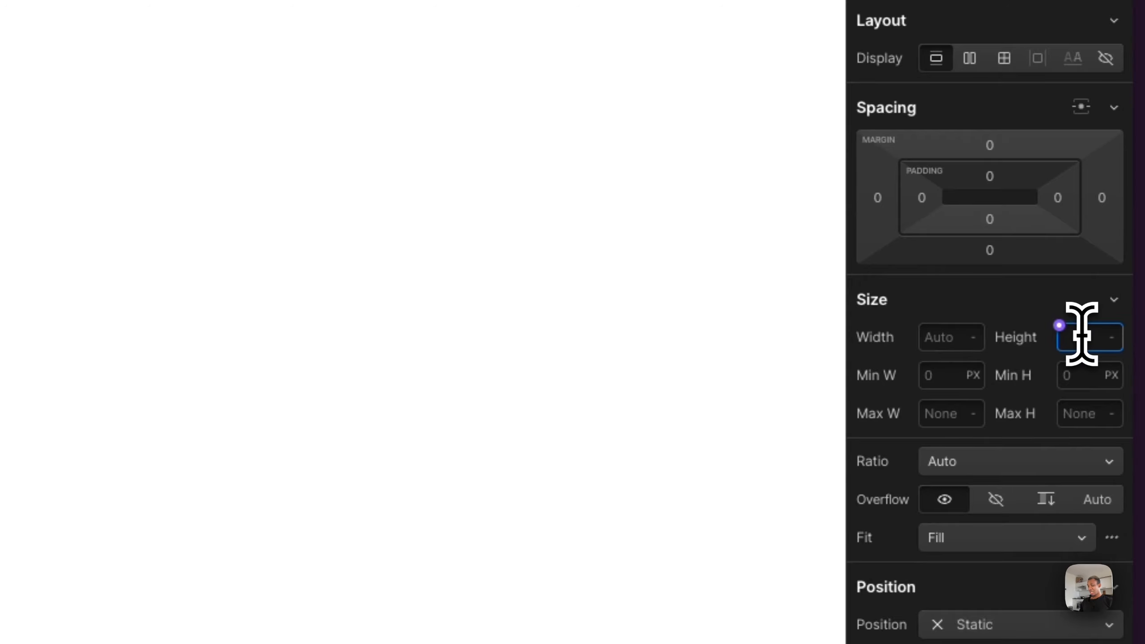
type("70")
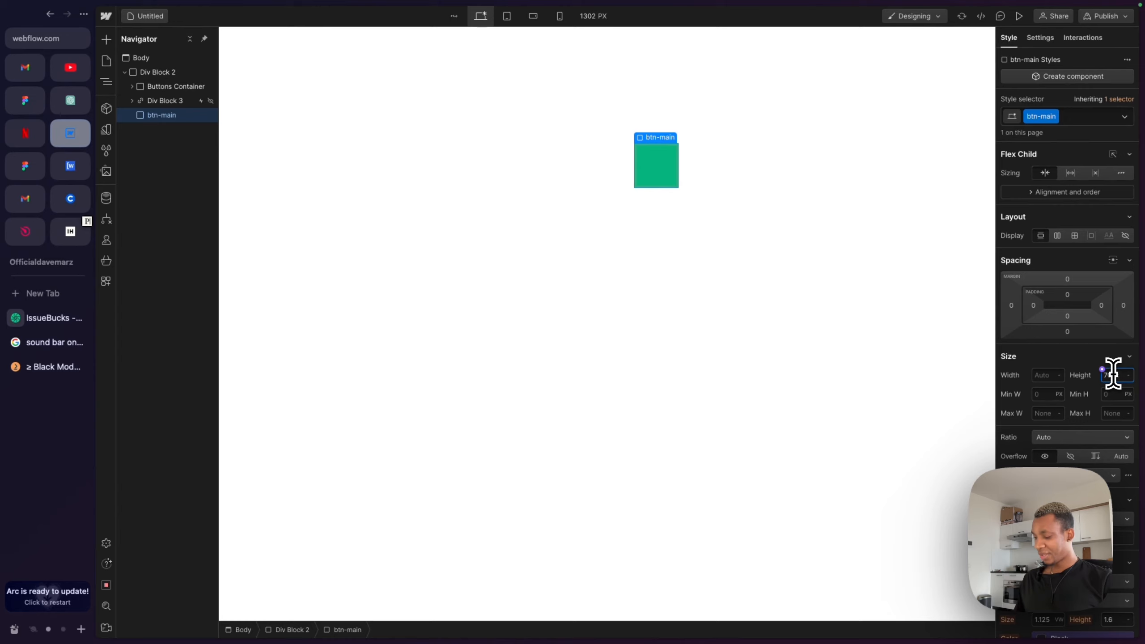
key("Return")
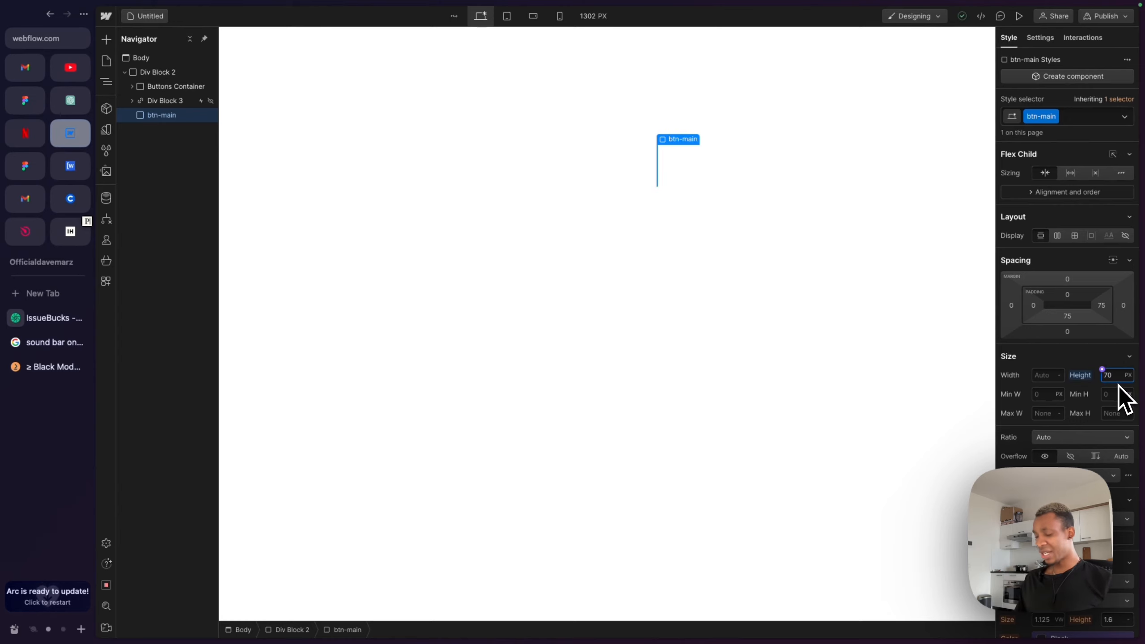
type("/16")
key("Return")
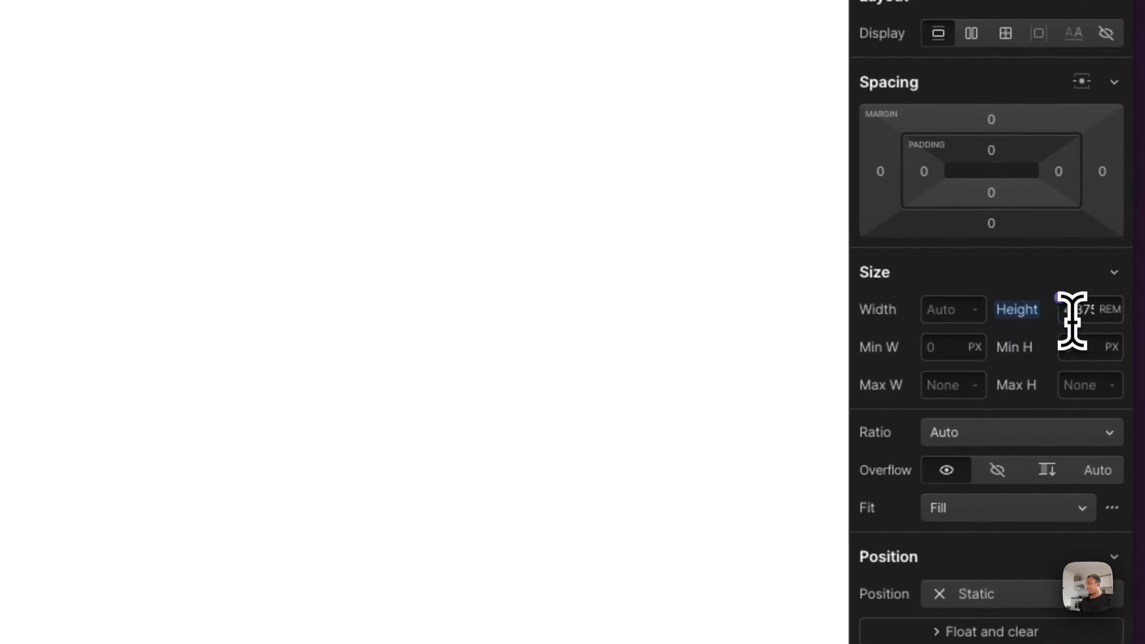
left_click(1109, 378)
key("BackSpace")
key("BackSpace")
key("BackSpace")
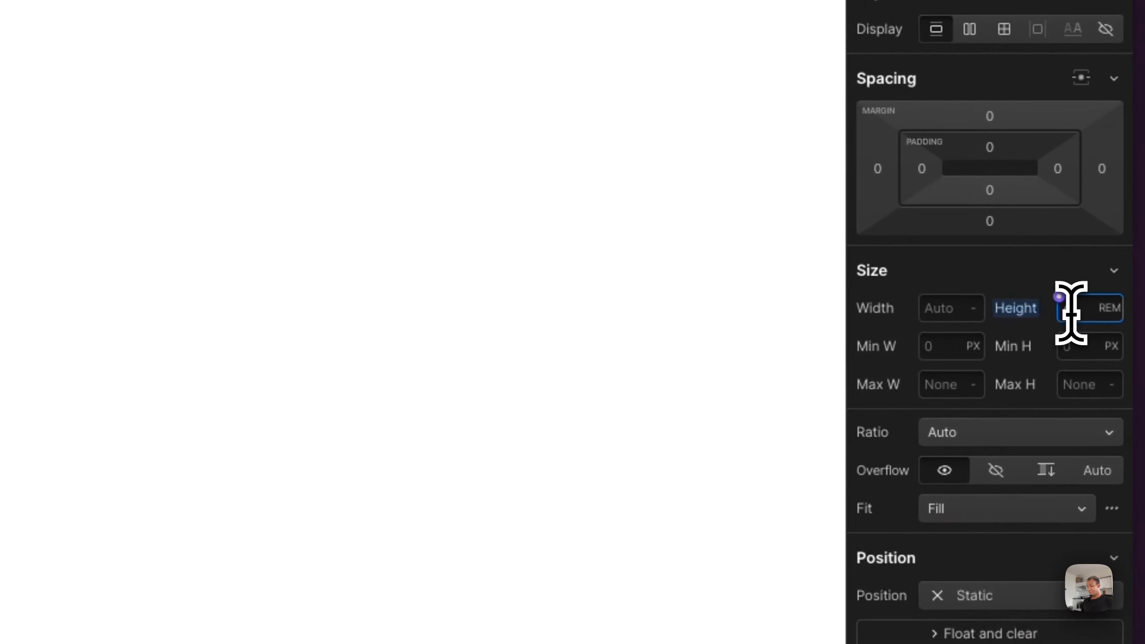
type("5")
key("Return")
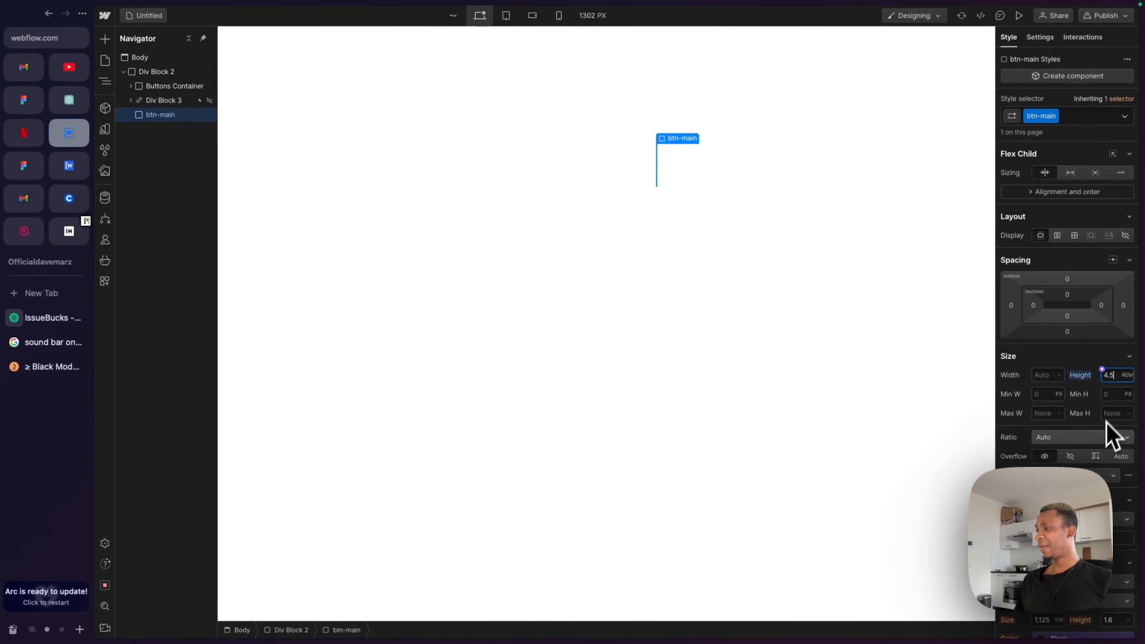
- Set the btn-main width to 20 rem
scroll(1055, 433, "down", 3)
scroll(1100, 436, "down", 5)
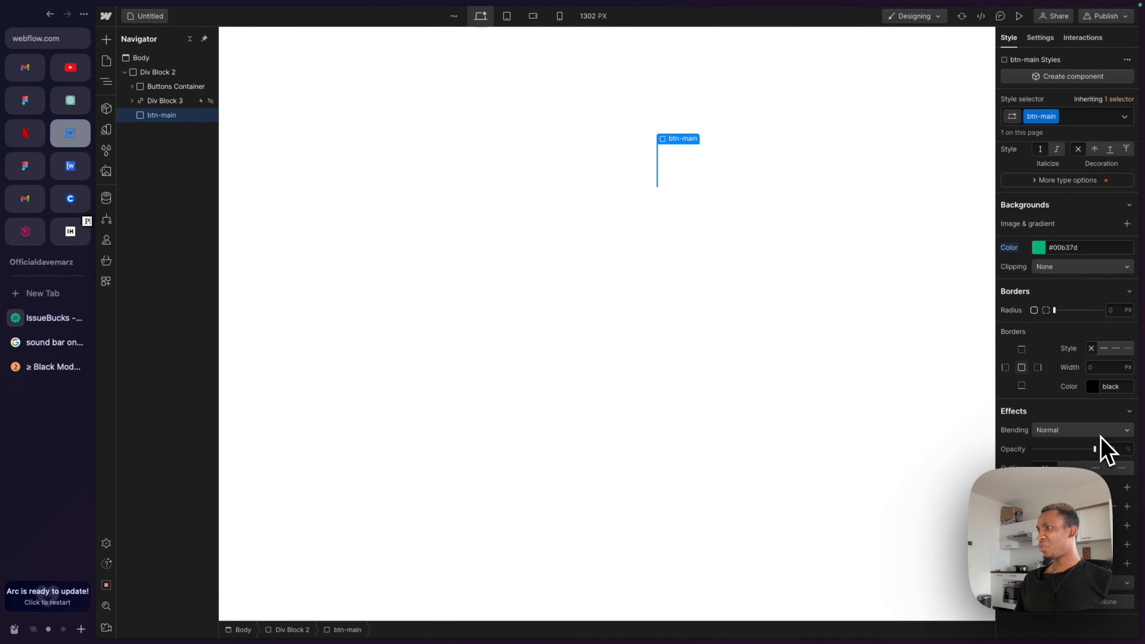
scroll(1100, 436, "up", 1)
scroll(1100, 437, "up", 3)
scroll(1100, 437, "up", 6)
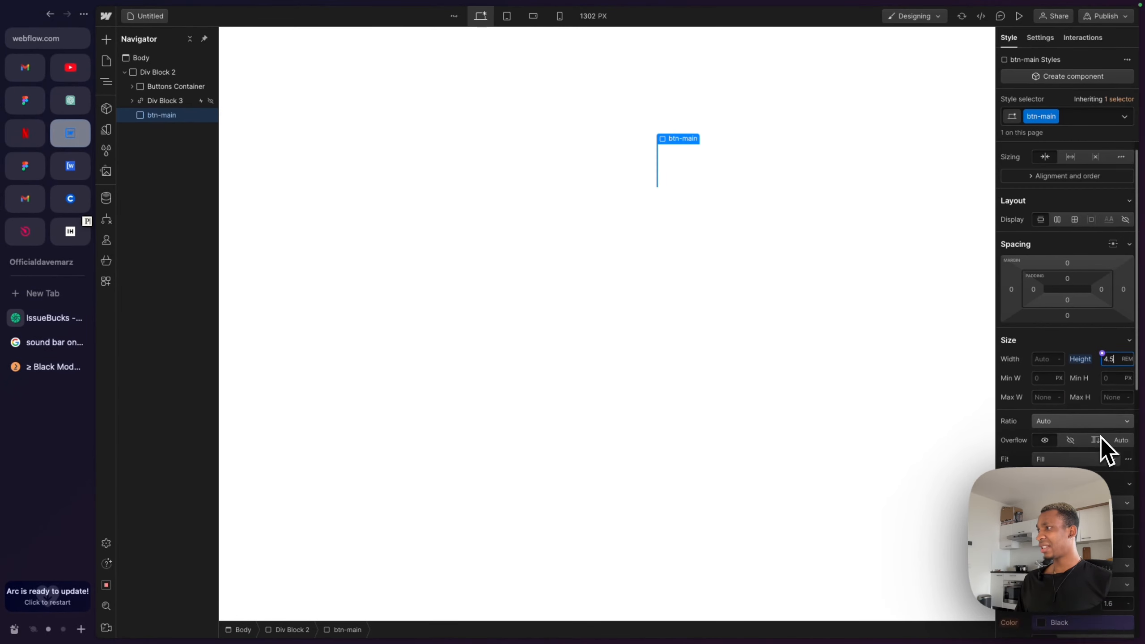
left_click(1044, 380)
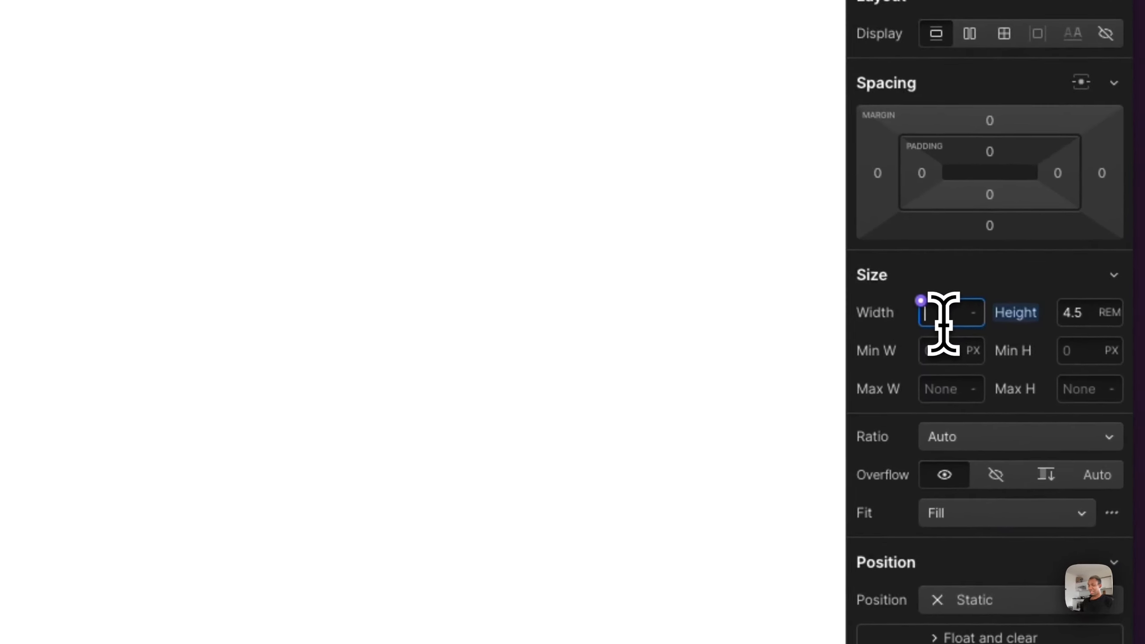
type("300")
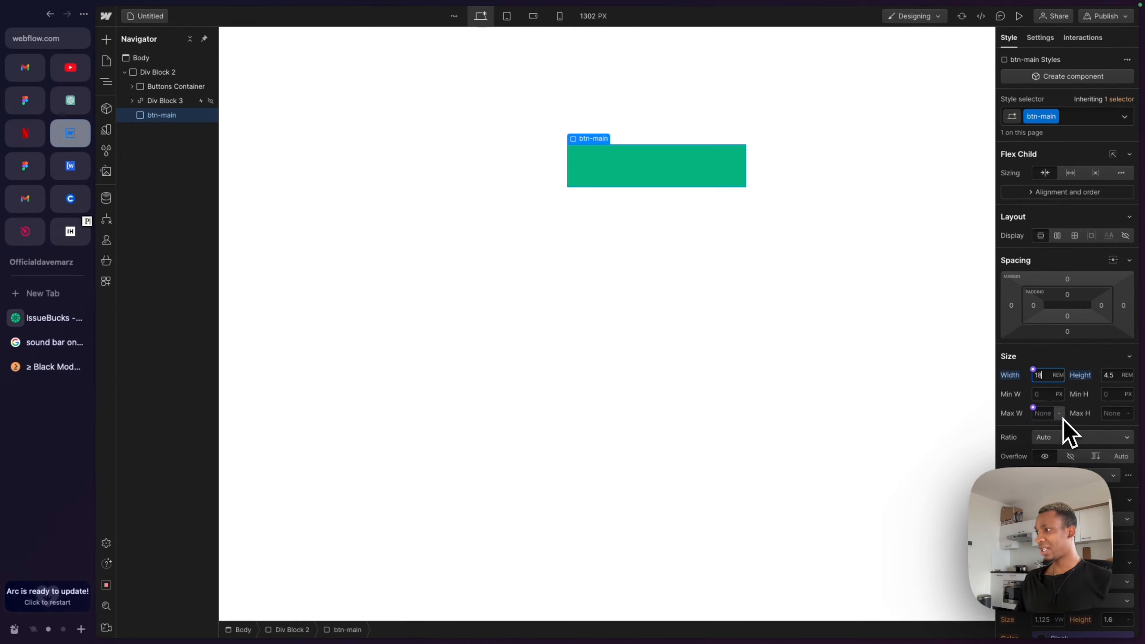
key("BackSpace")
key("BackSpace")
type("20")
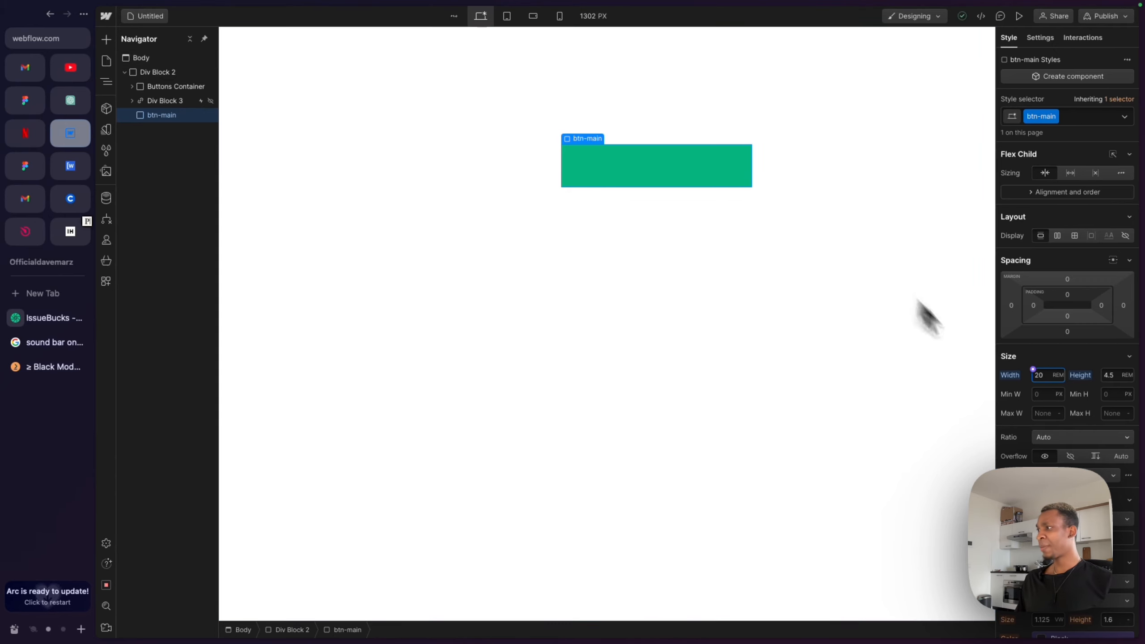
- Set the btn-main corner radius to 50 px to give it a pill shape
scroll(1043, 440, "down", 12)
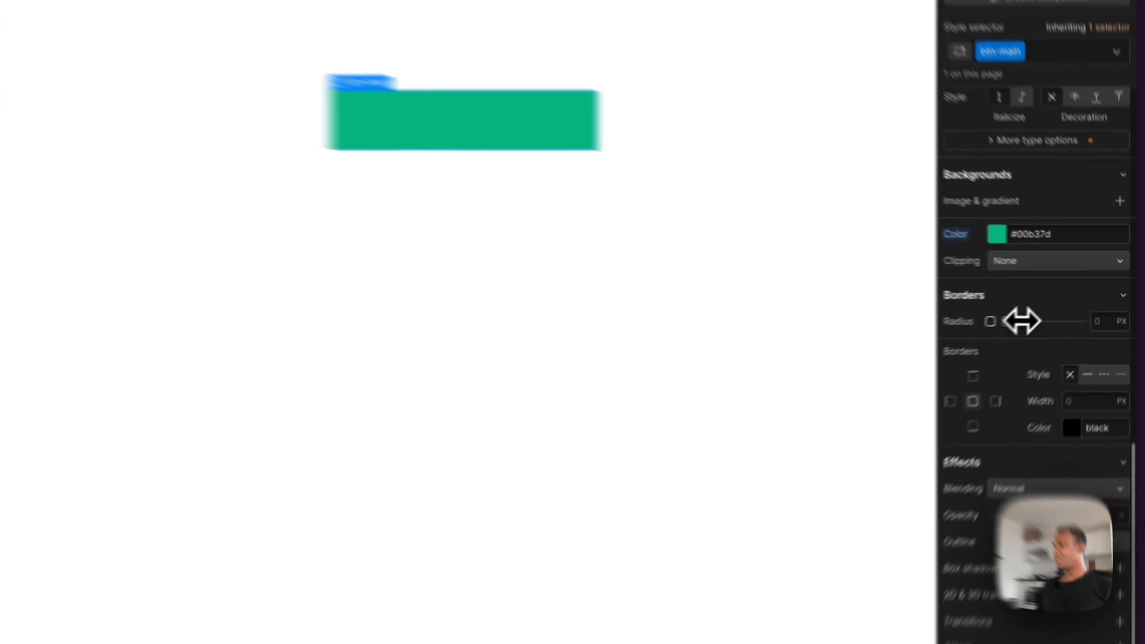
left_click_drag(1054, 311, 1103, 310)
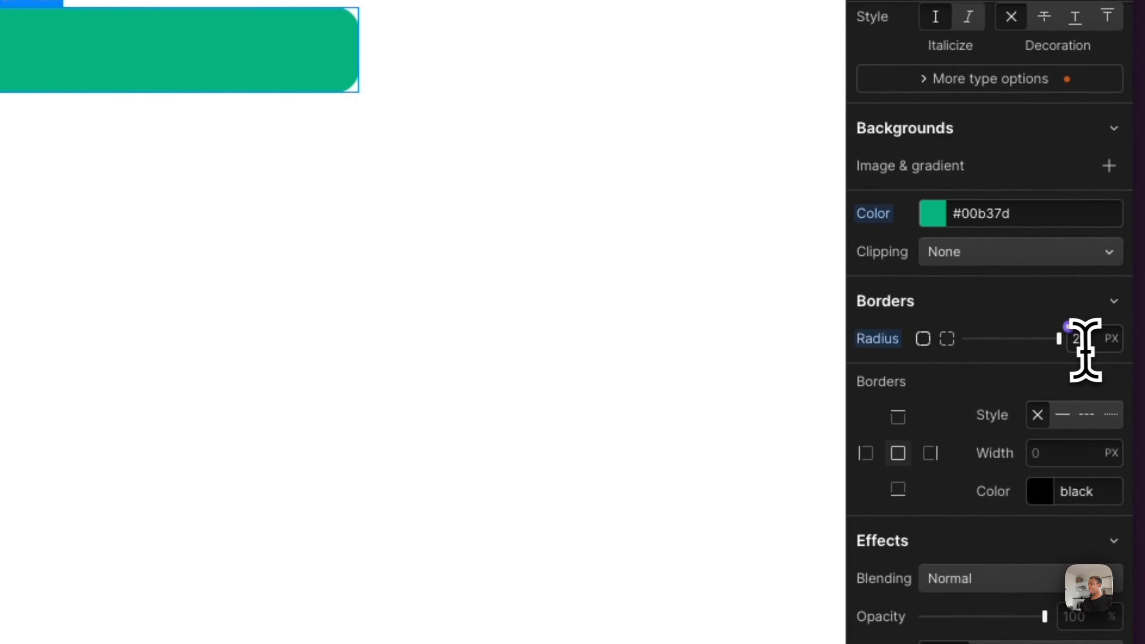
left_click(1094, 338)
type("100%")
key("Return")
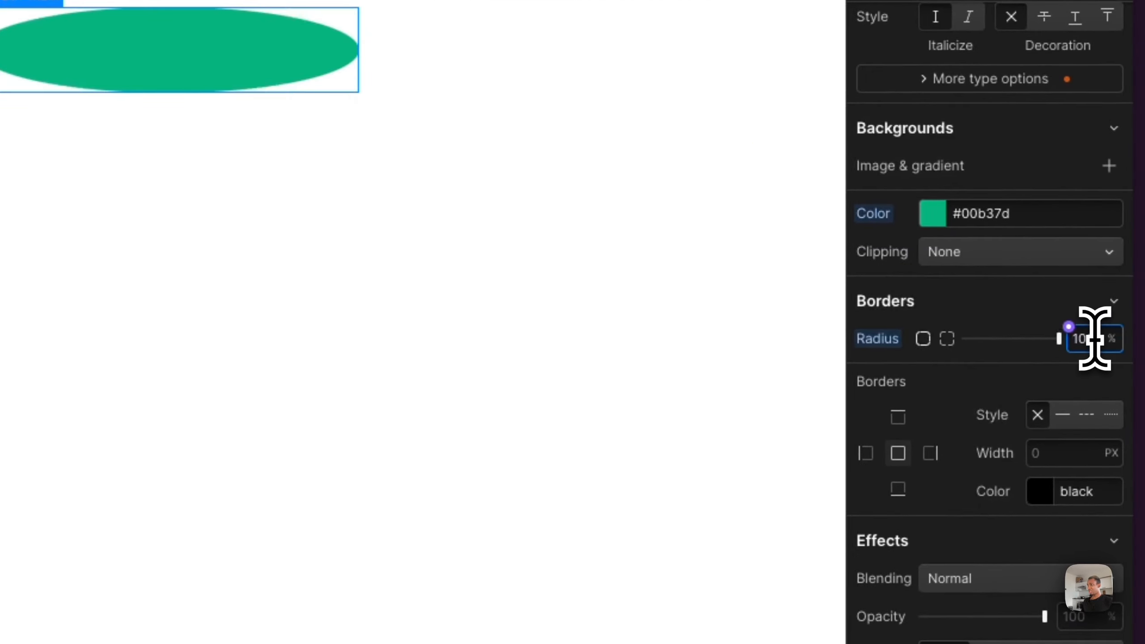
type("50")
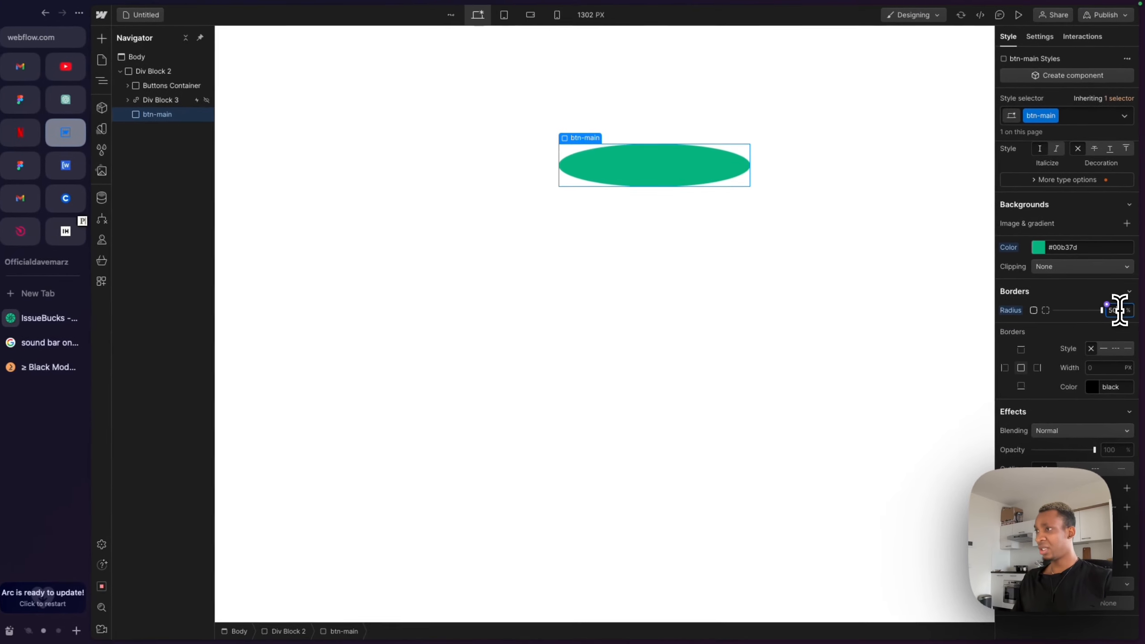
key("Return")
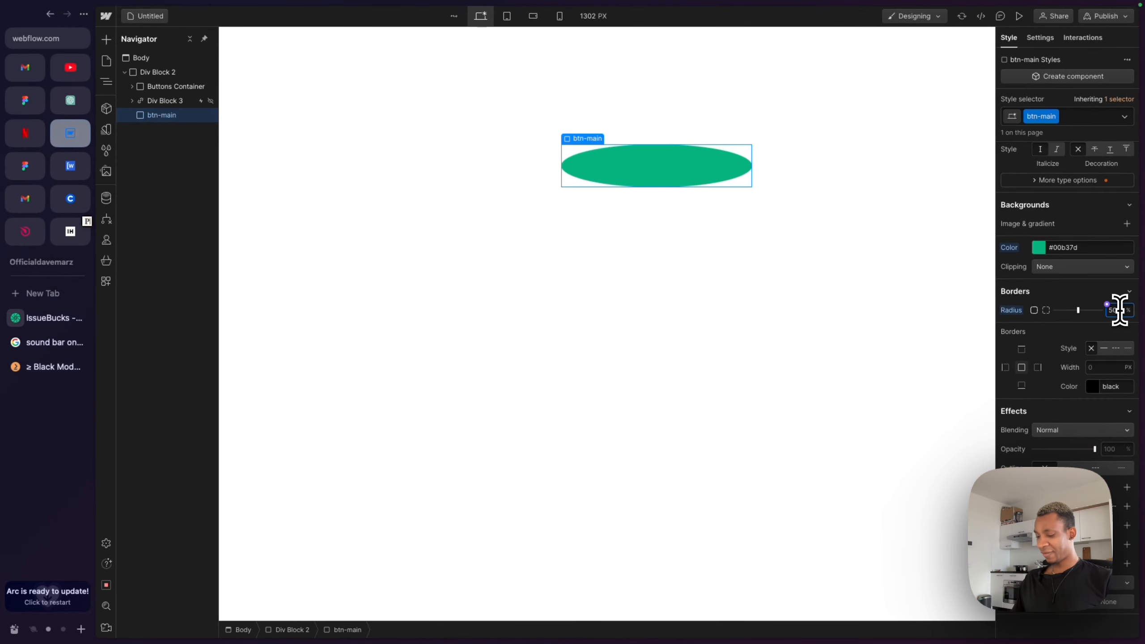
key("Return")
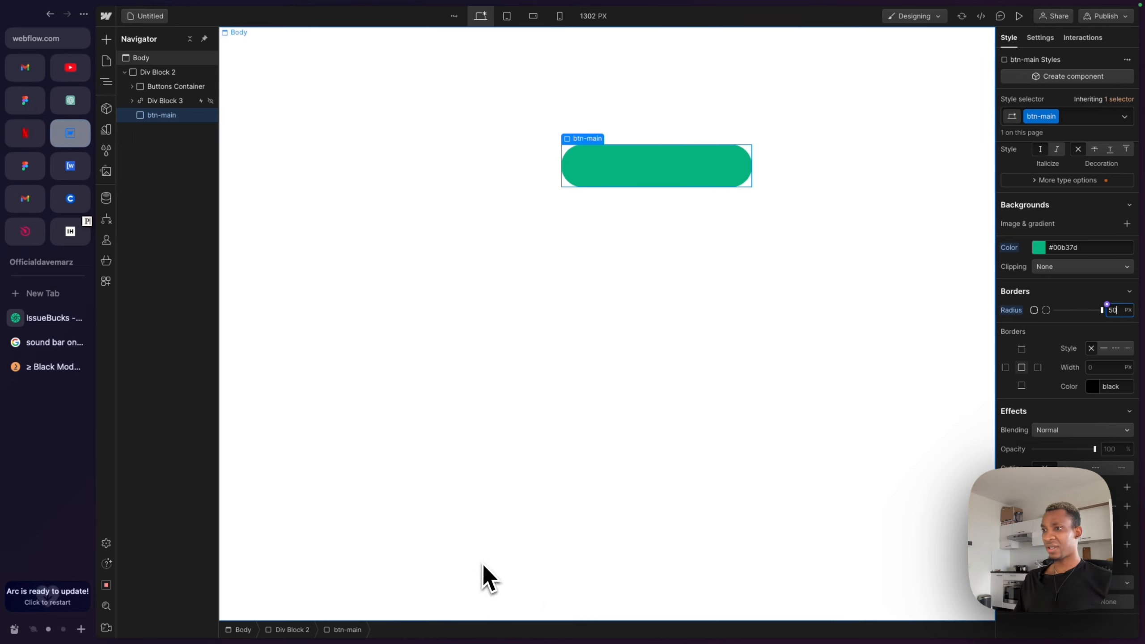
key("ctrl+Left")
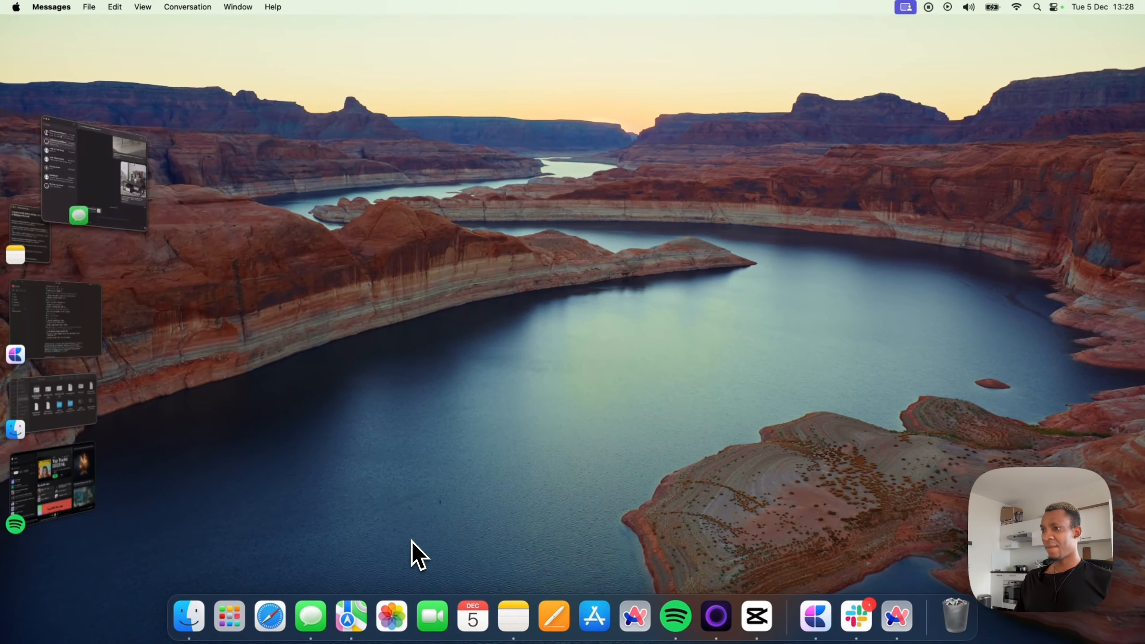
key("ctrl+Right")
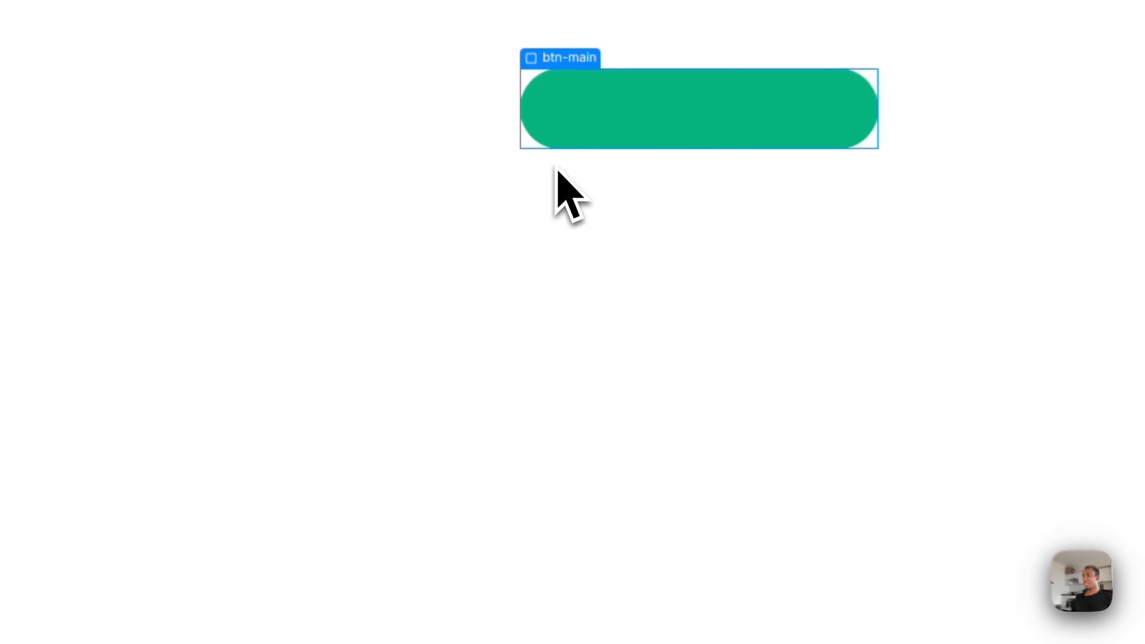
left_click(608, 124)
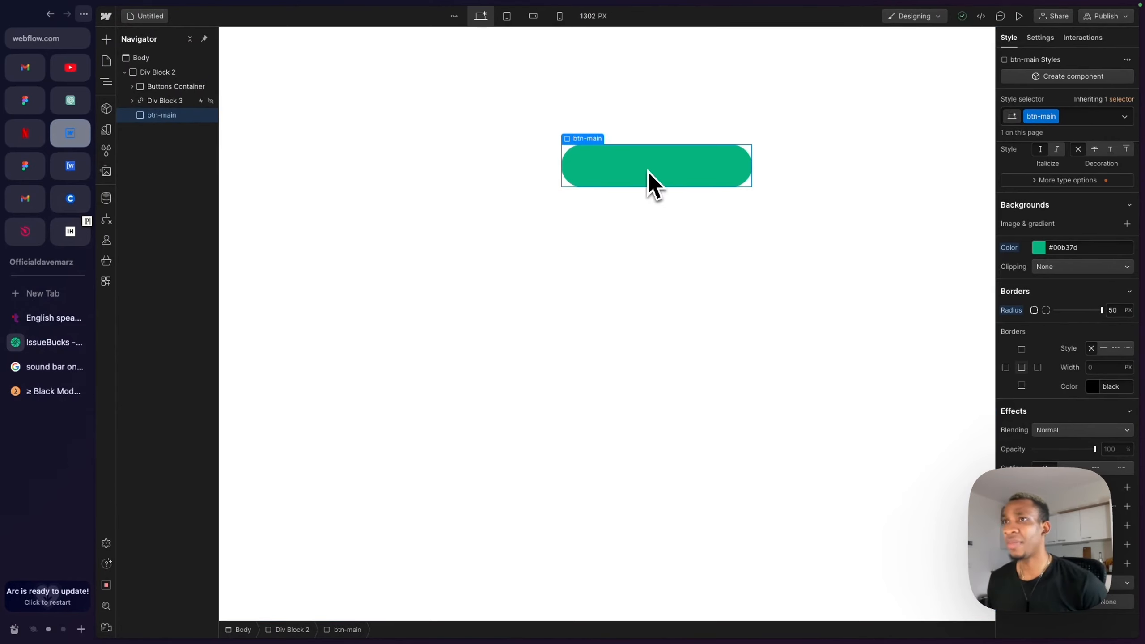
- Make btn-main a flex container and change its justify alignment
scroll(1042, 243, "up", 5)
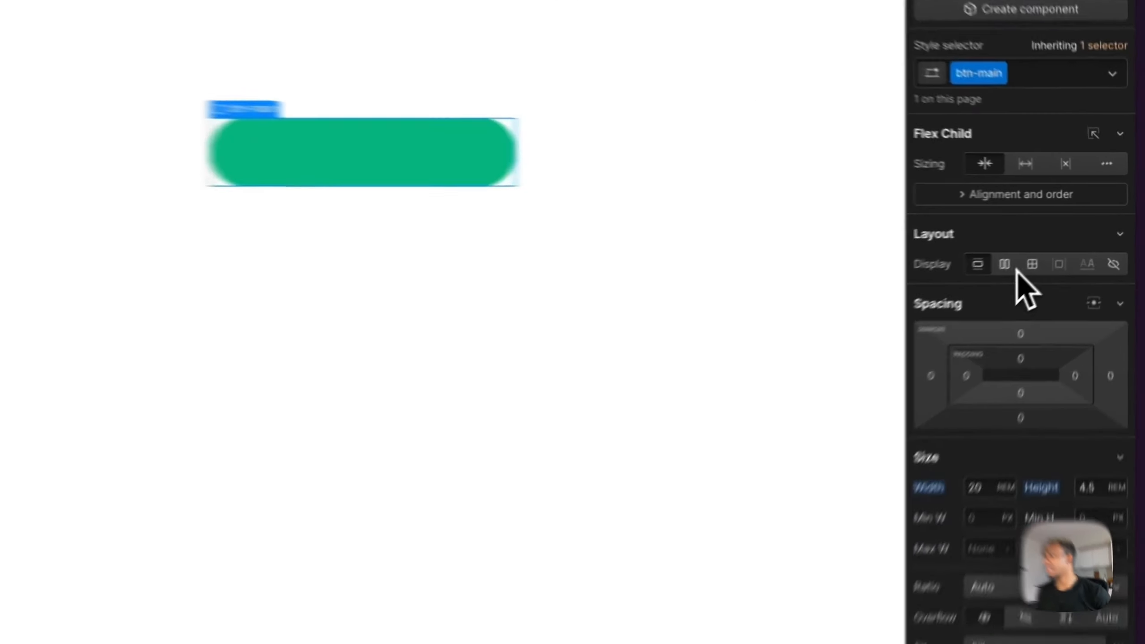
left_click(1012, 268)
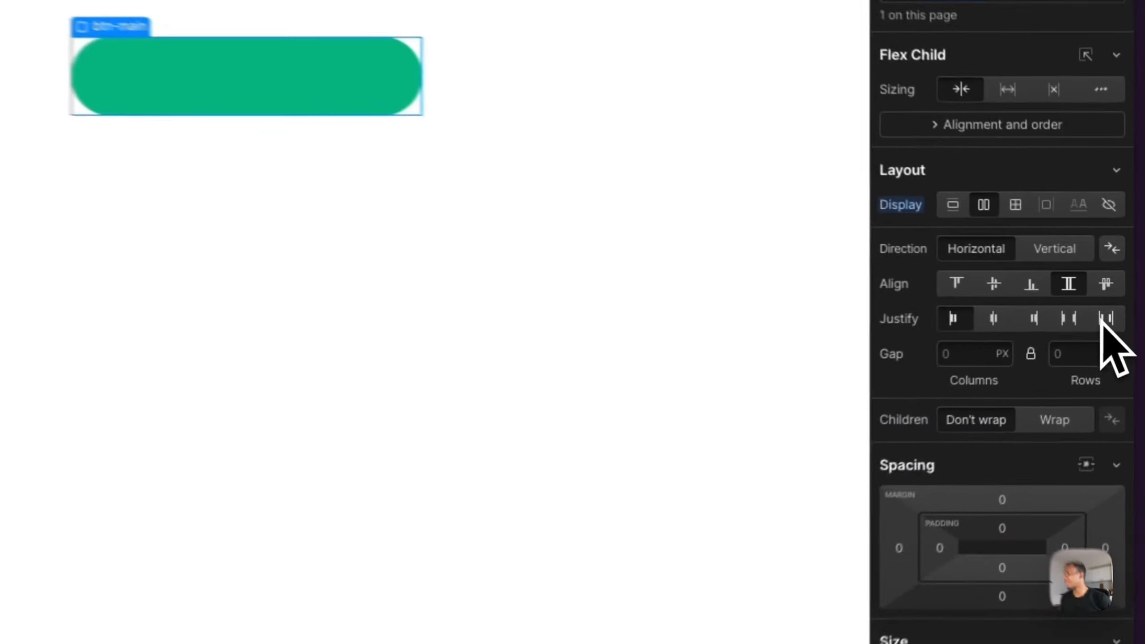
left_click(1123, 298)
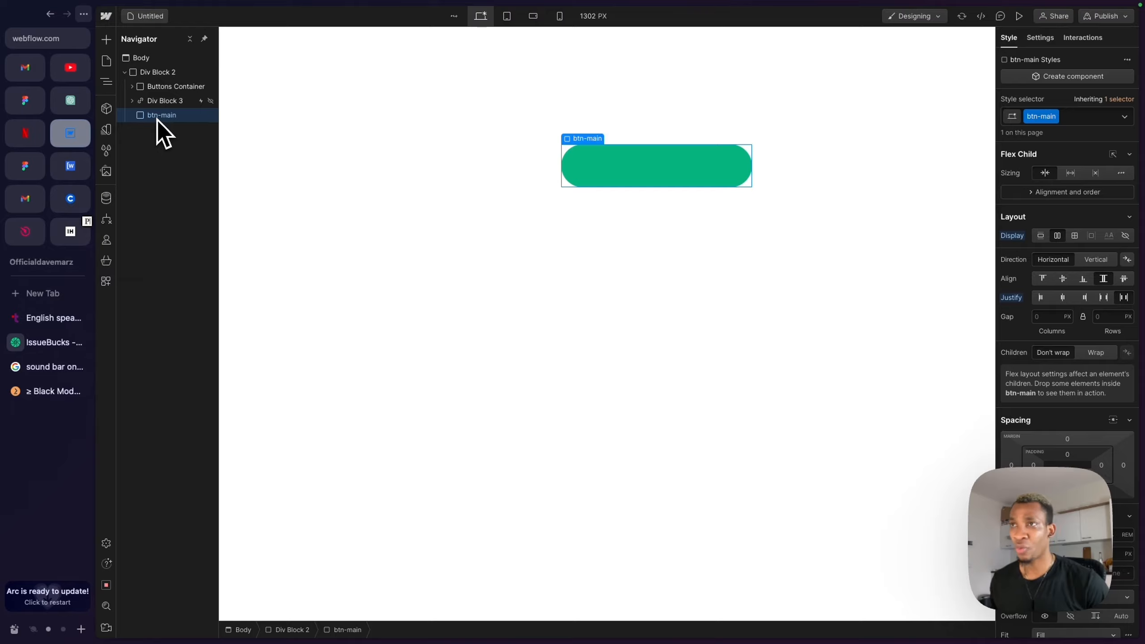
- Compare with the IssueBucks reference page, then add a Text Block inside btn-main
left_click(54, 342)
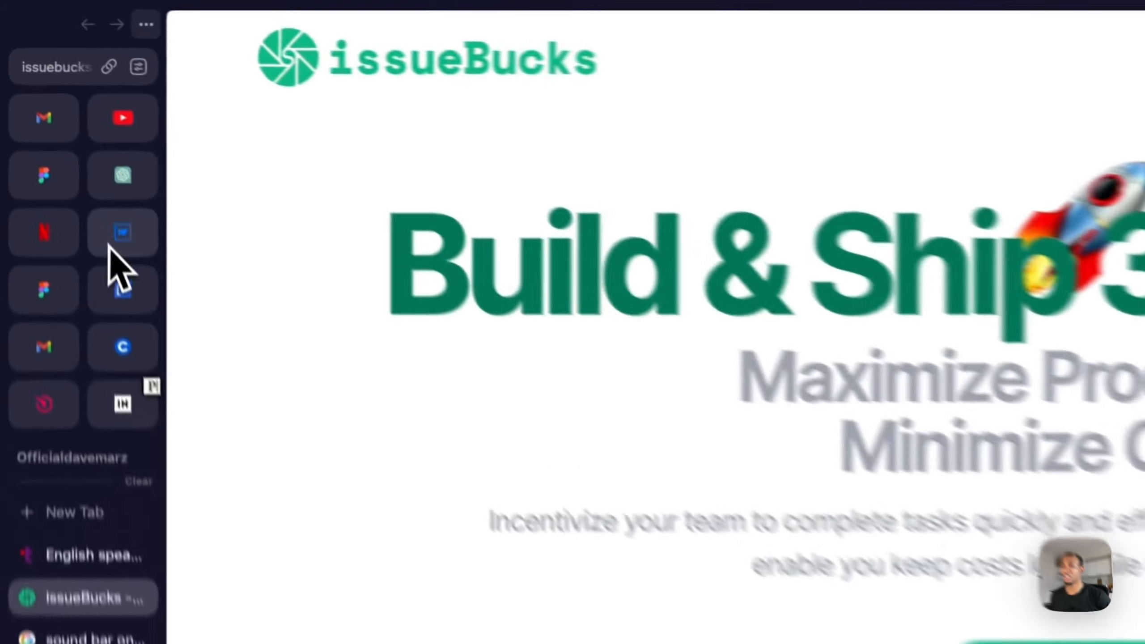
left_click(109, 243)
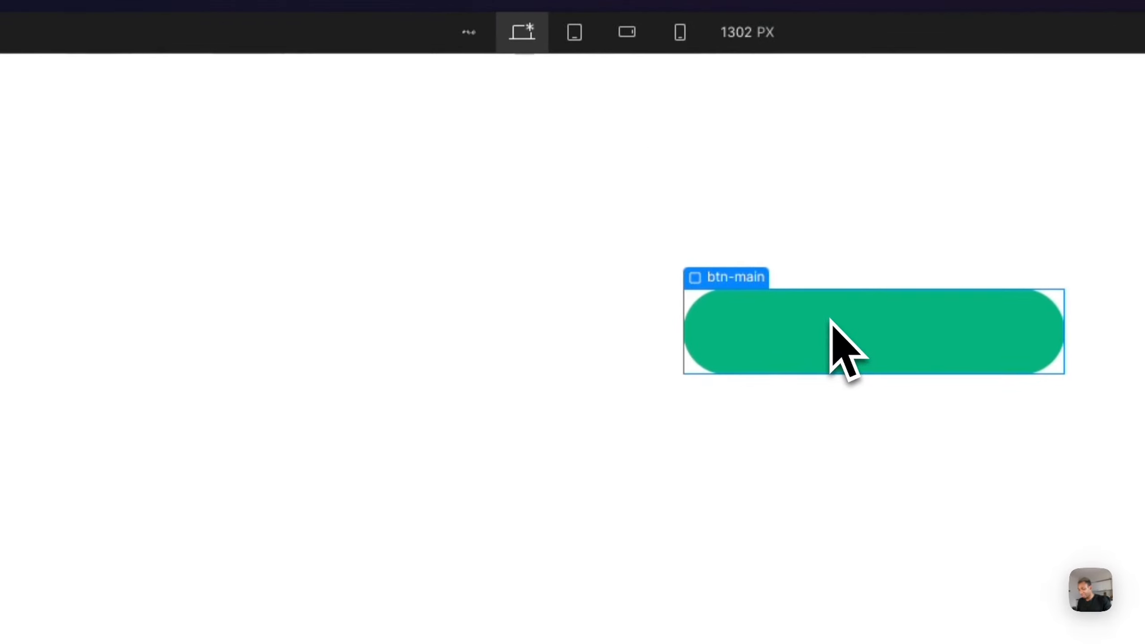
key("super+k")
type("text")
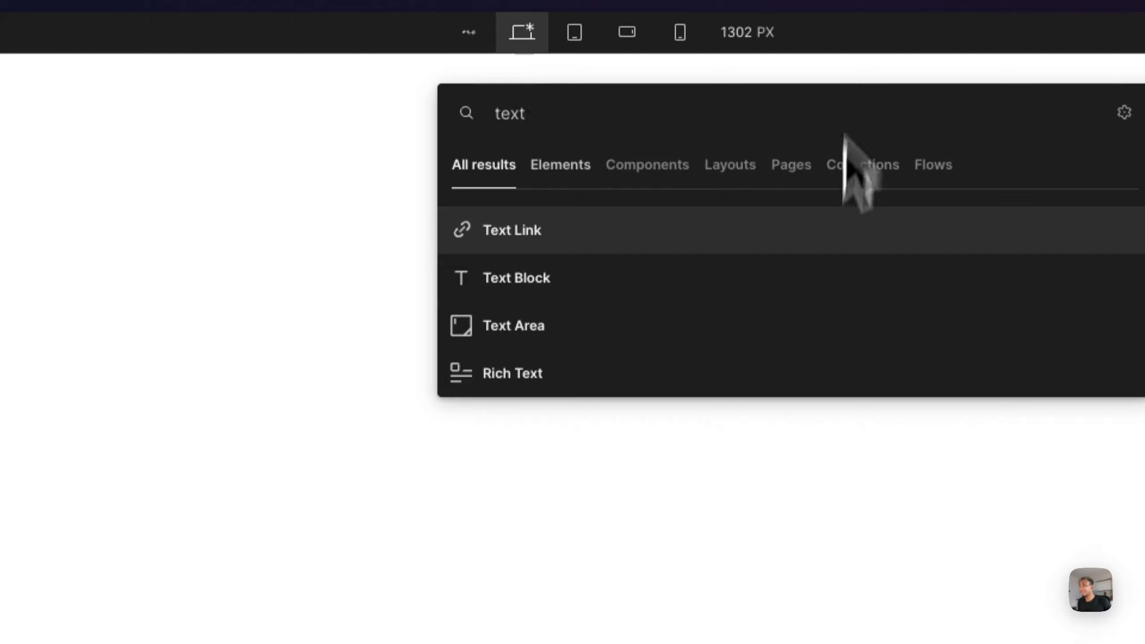
left_click(522, 276)
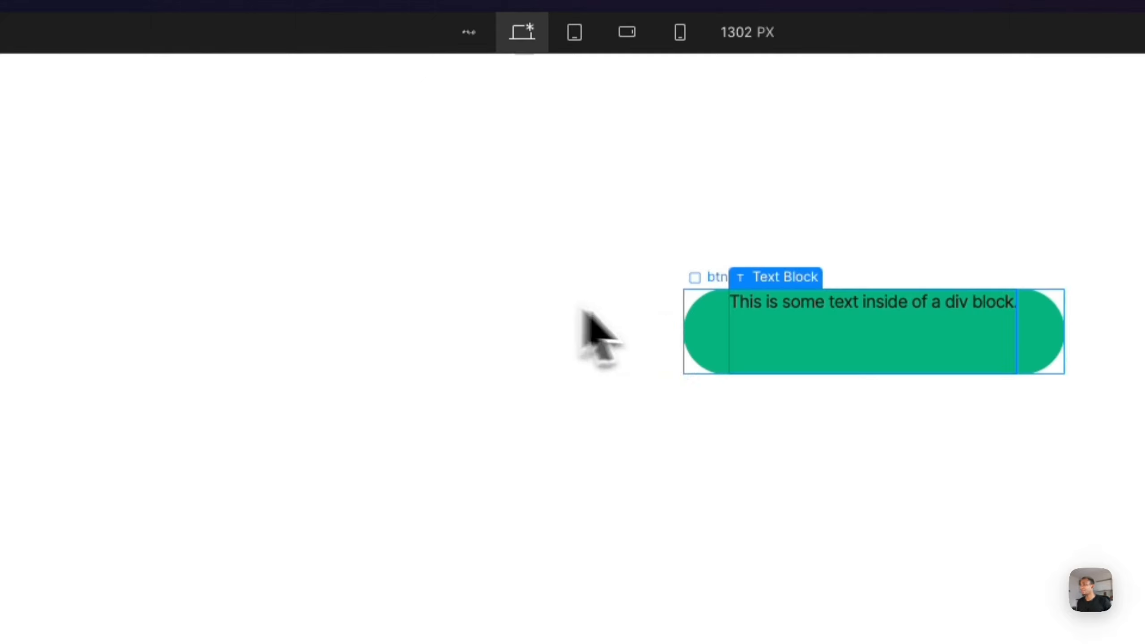
- Replace the text block's placeholder text with "Get started"
double_click(805, 310)
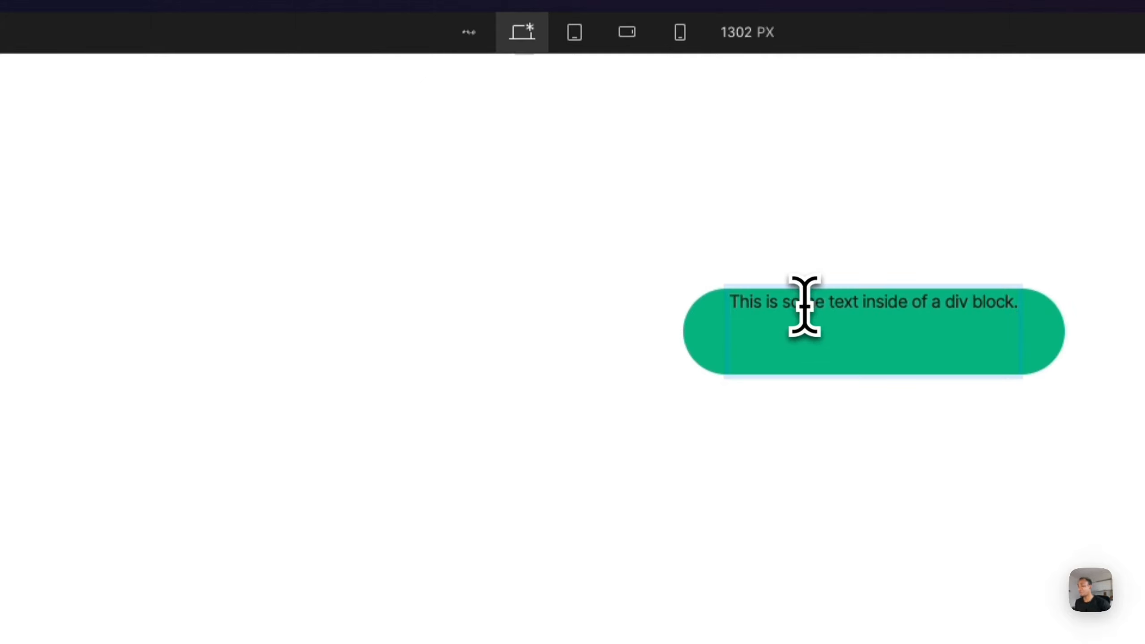
key("super+a")
type("Get staryed")
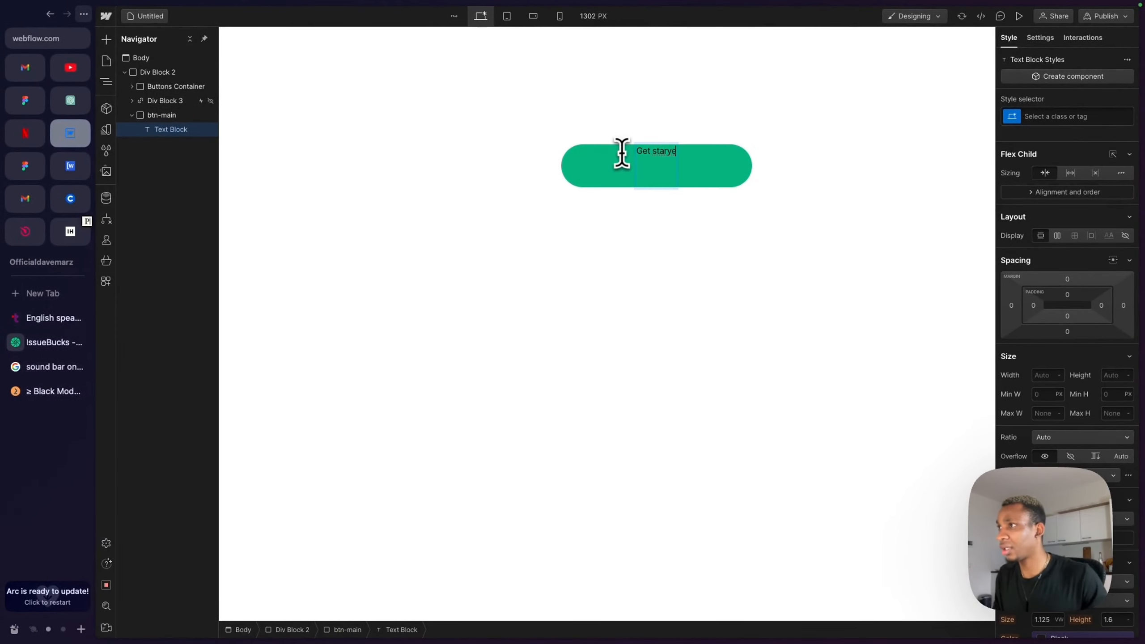
key("BackSpace")
key("BackSpace")
key("BackSpace")
type("rted")
key("Escape")
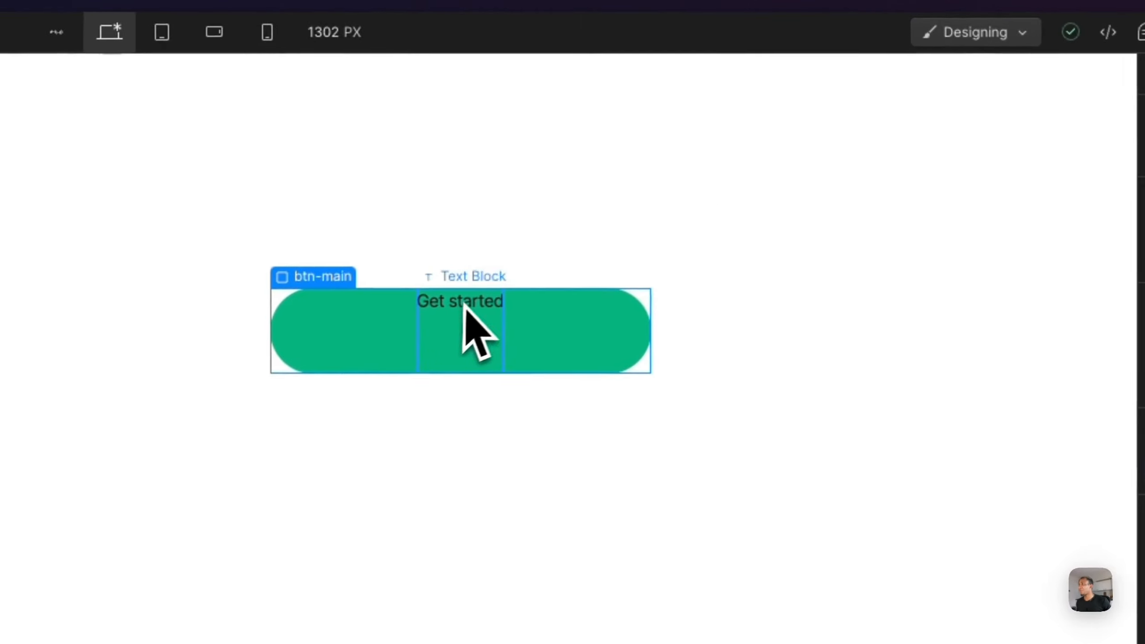
- Give the text block a new class named btn-text
left_click(465, 307)
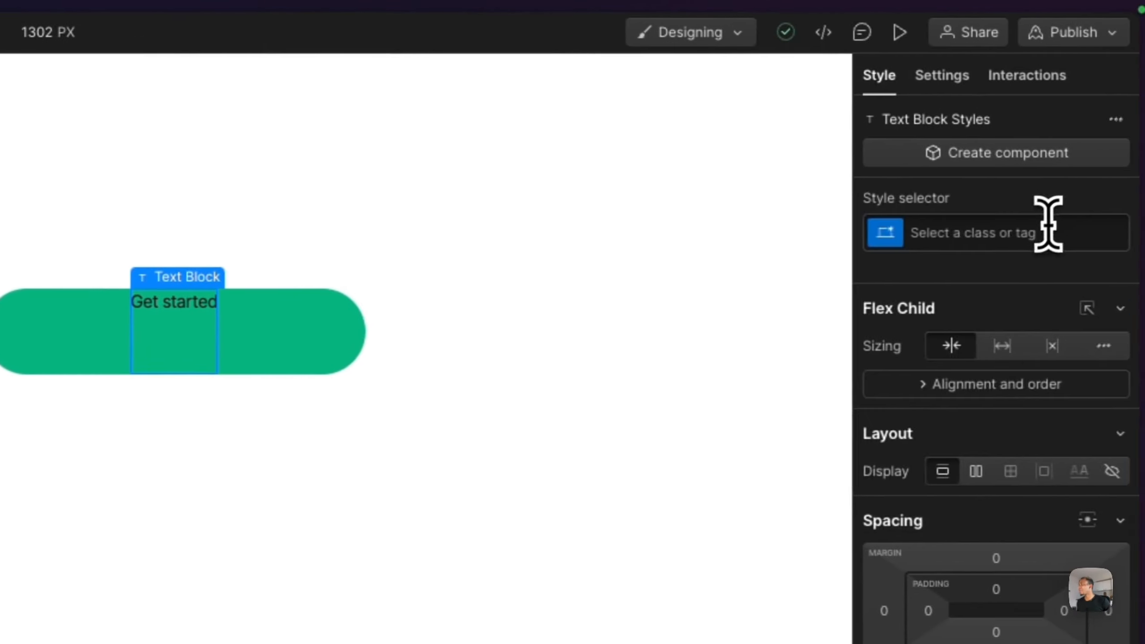
left_click(1041, 230)
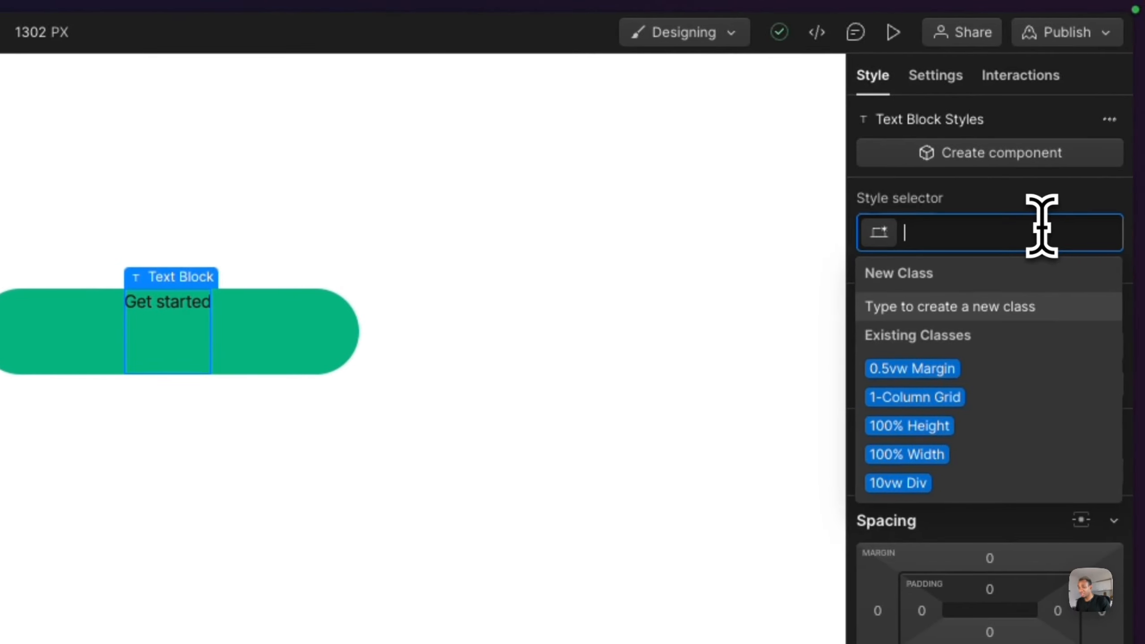
type("btn")
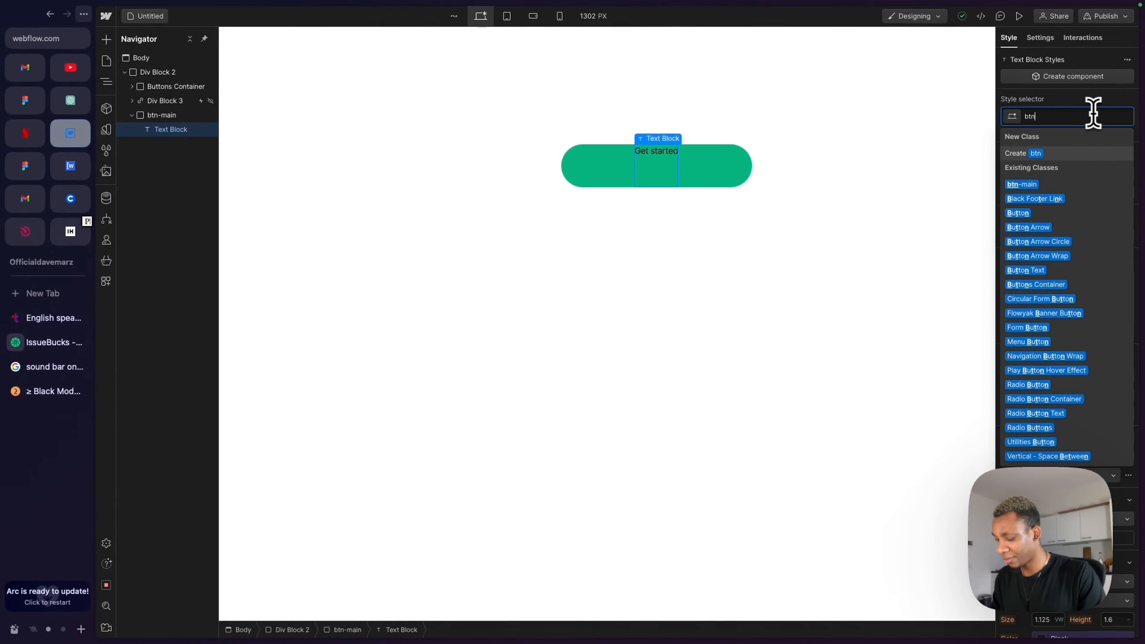
type("-text")
key("Return")
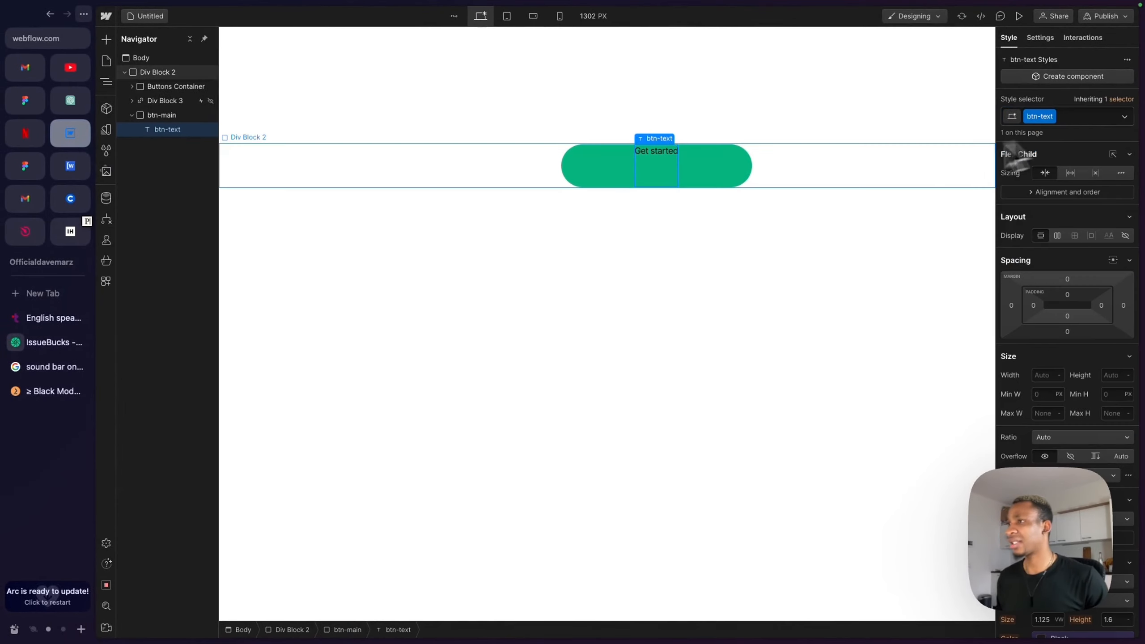
- Center the text horizontally within btn-main
left_click(726, 181)
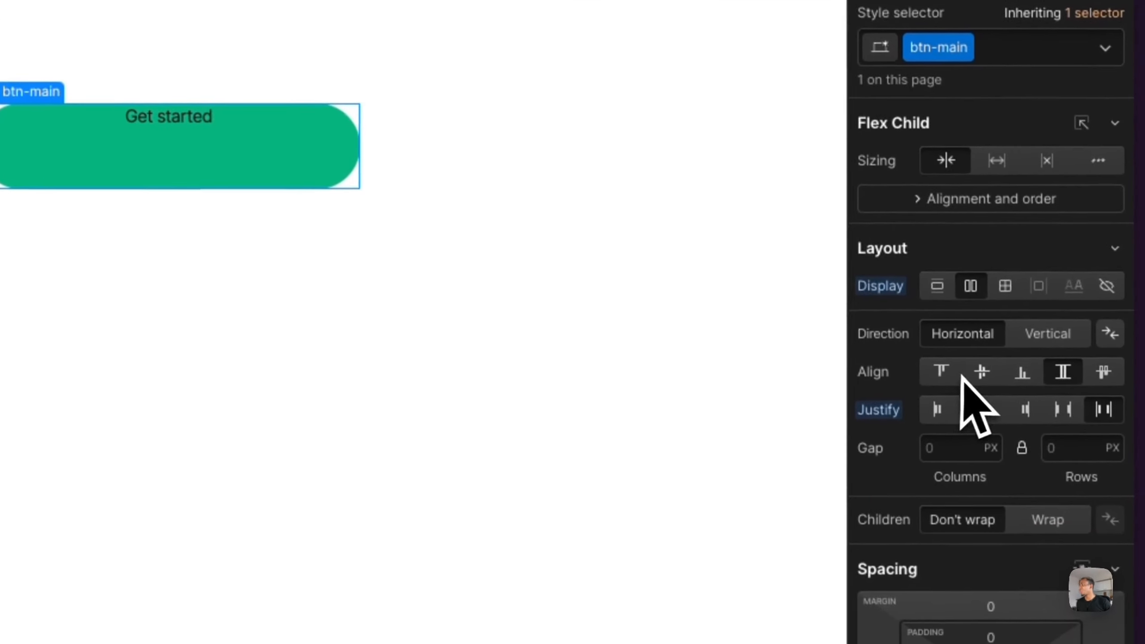
left_click(991, 420)
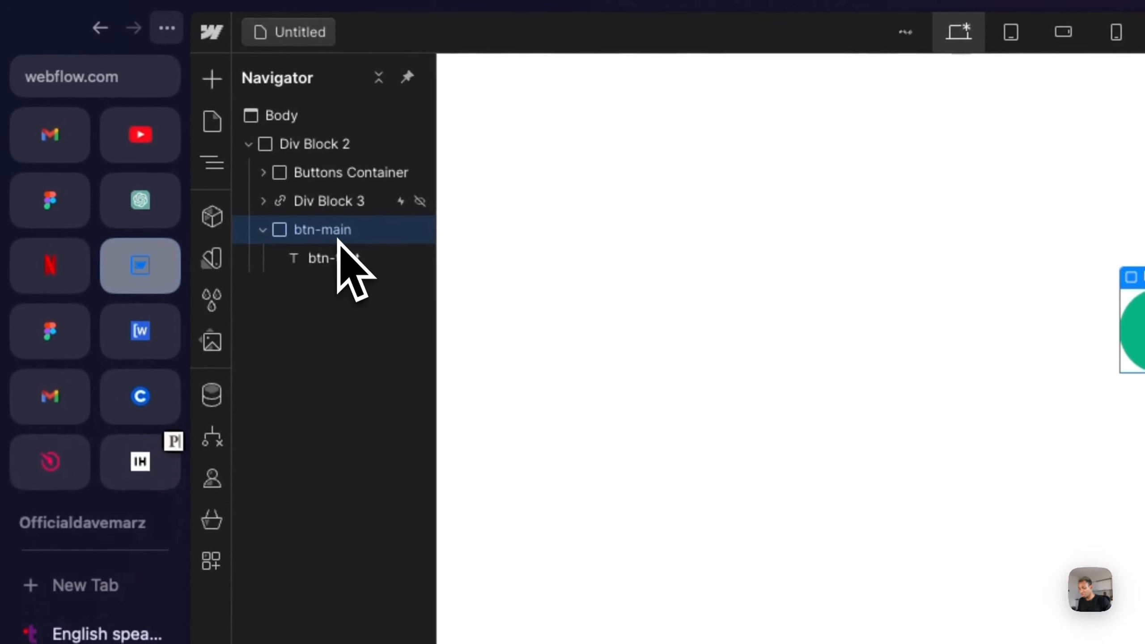
- Insert a Div Block inside btn-main after the text, checking the reference button's arrow
key("super+k")
type("div")
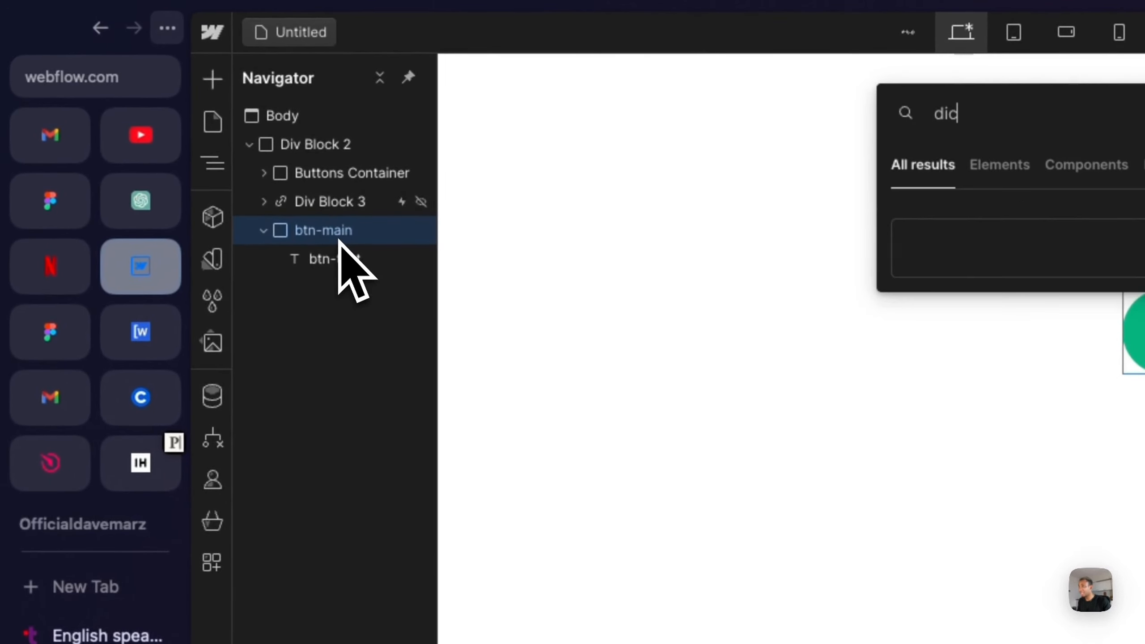
key("Return")
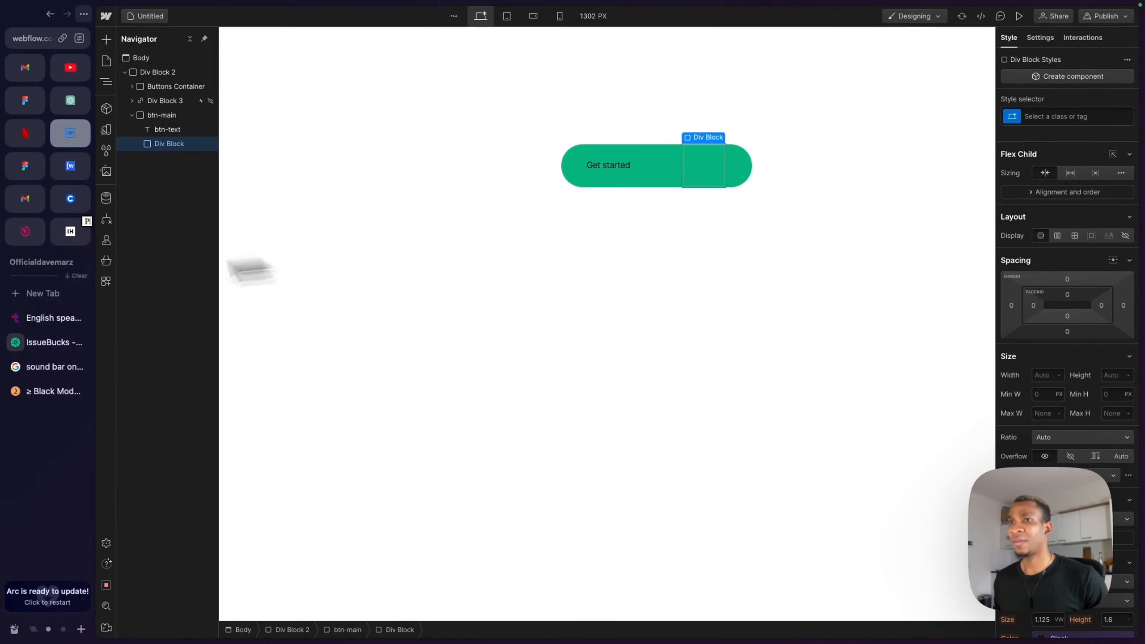
left_click(44, 342)
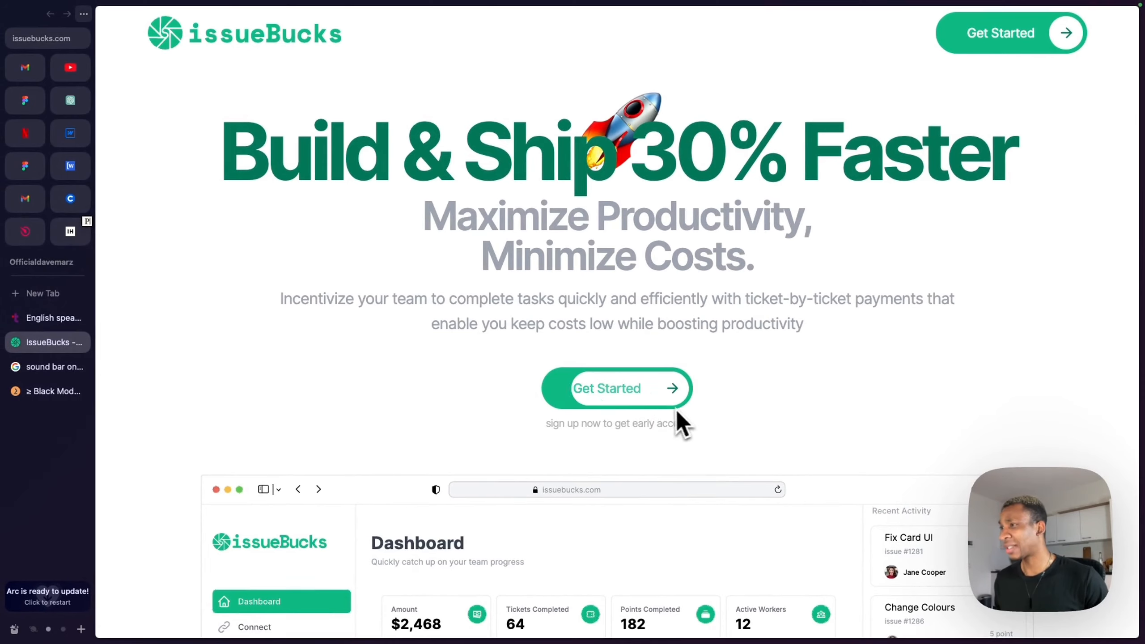
left_click(69, 133)
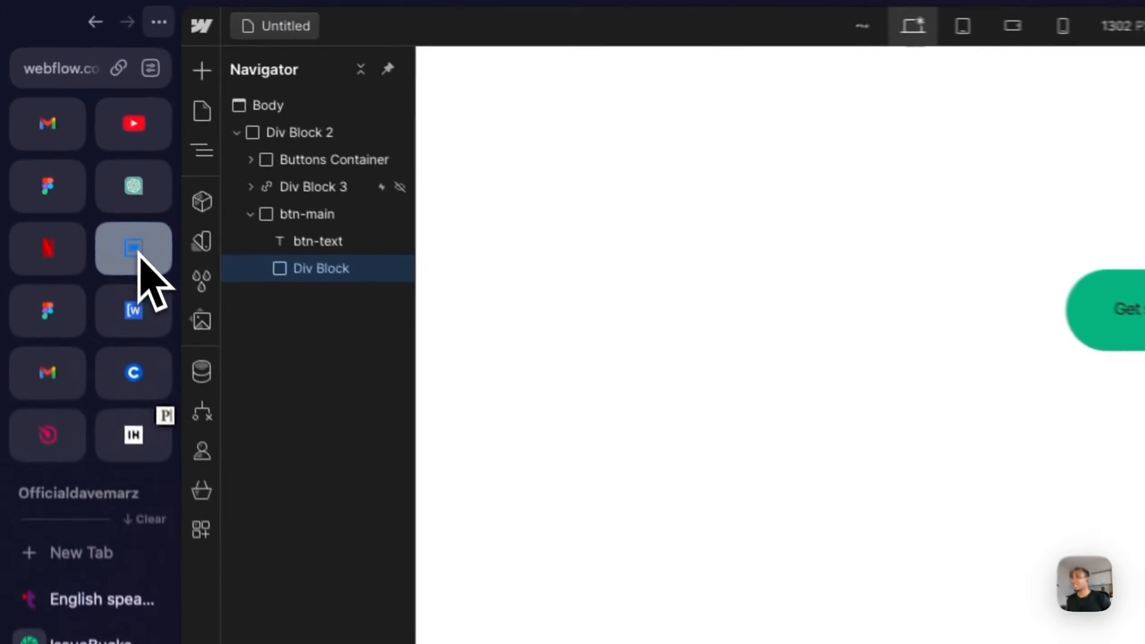
- Give the new div a class named btn-arrow-wrapper
left_click(1032, 234)
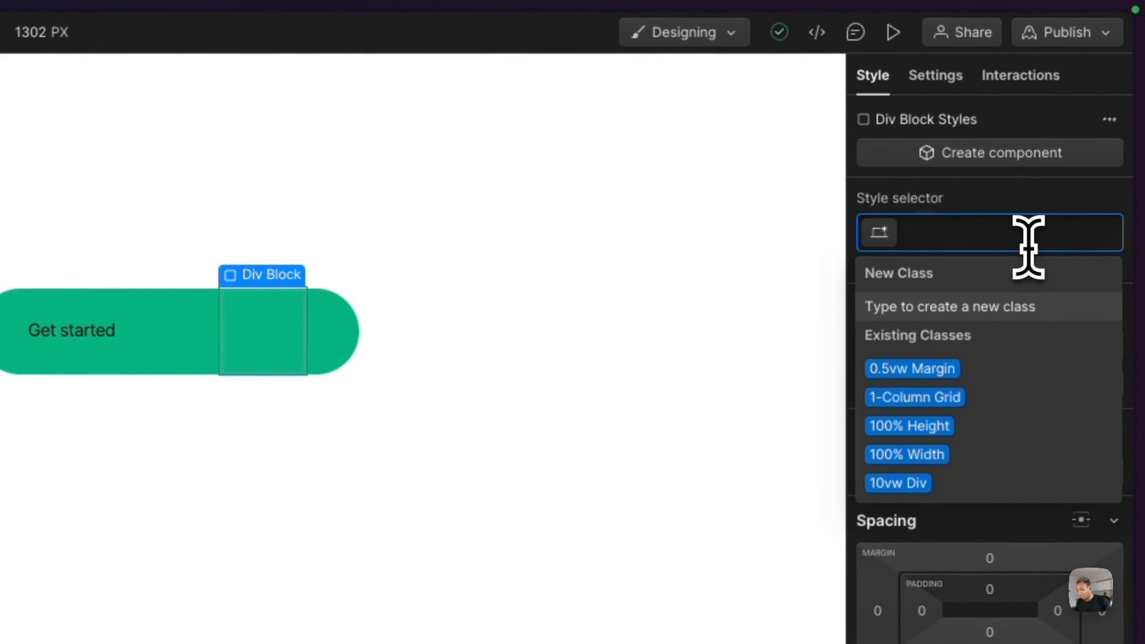
type("btn-")
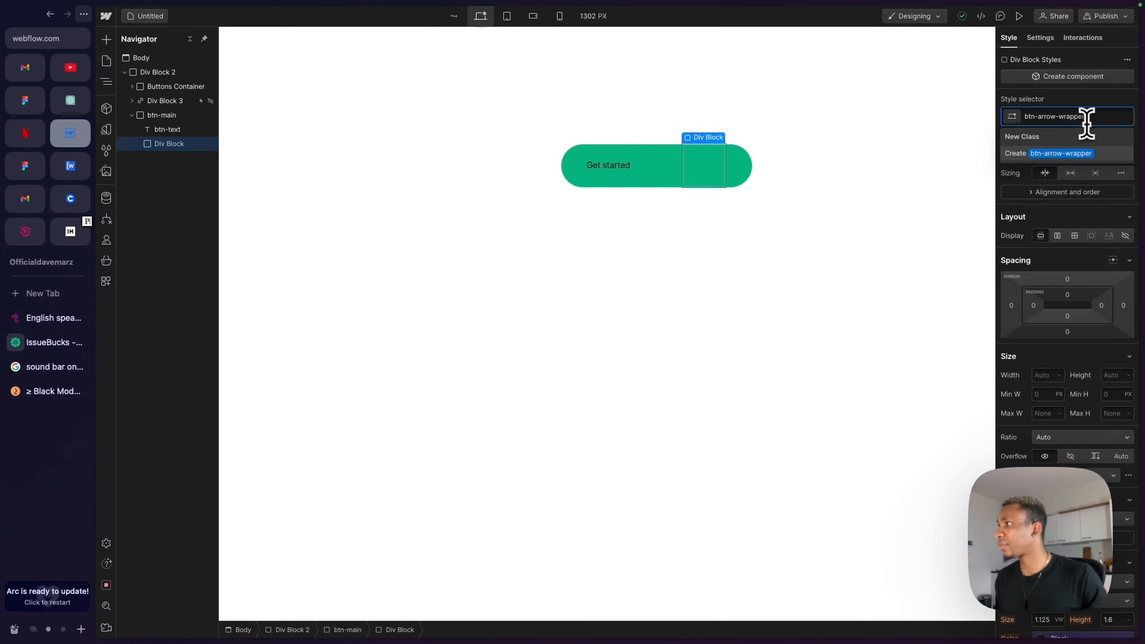
type("arrow-wrapper")
key("Return")
- Set the btn-arrow-wrapper background colour to white
scroll(1091, 426, "down", 10)
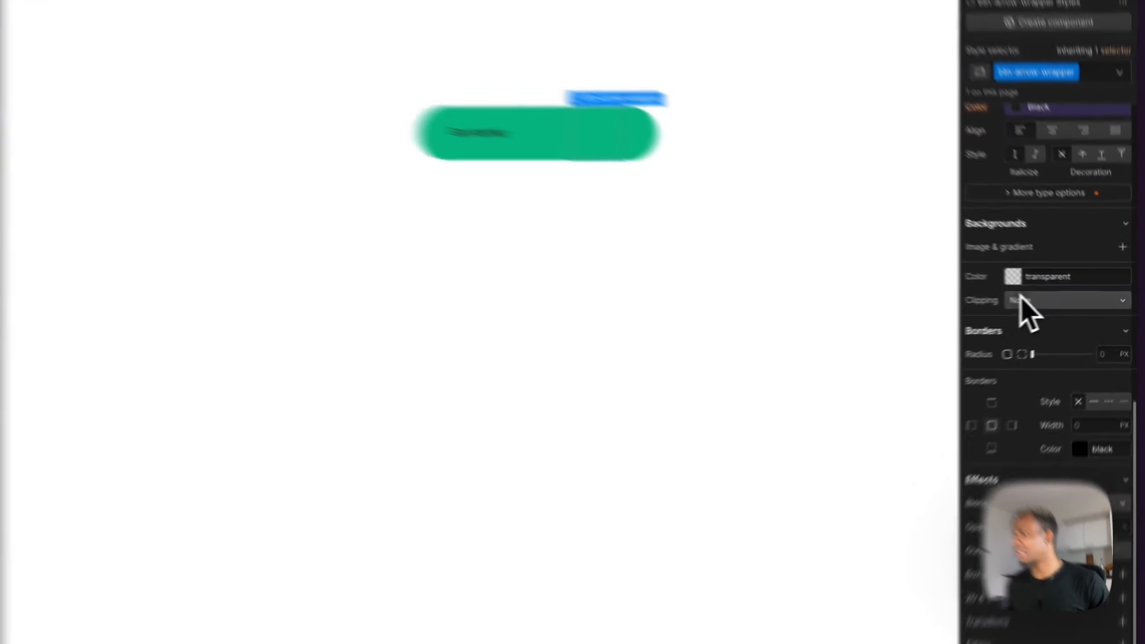
left_click(1039, 281)
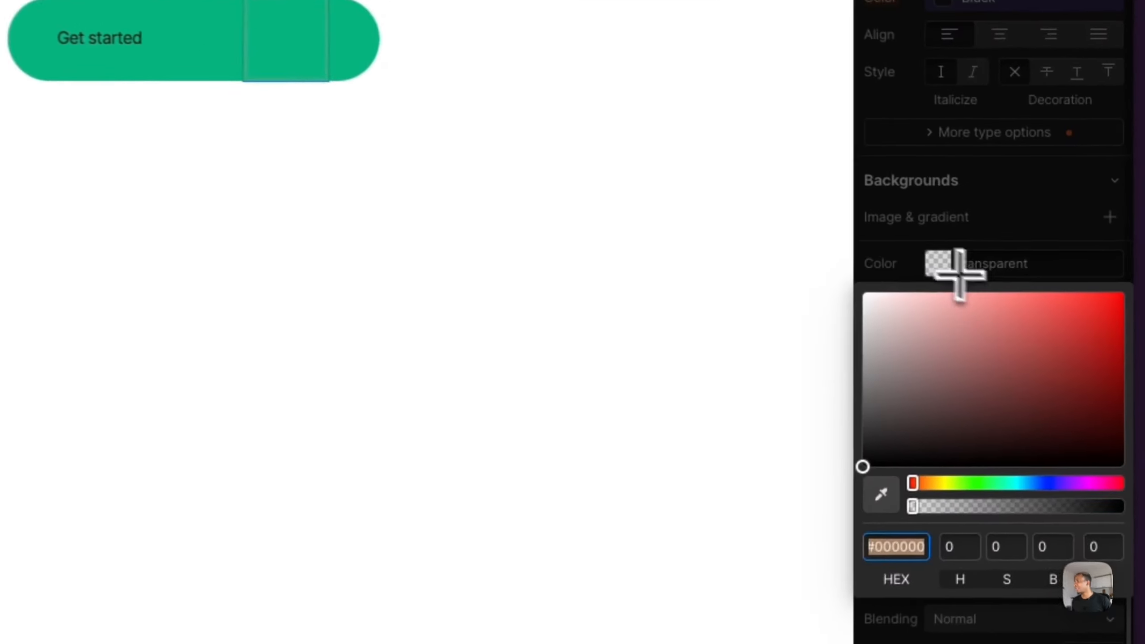
left_click_drag(1049, 311, 857, 224)
left_click(1004, 158)
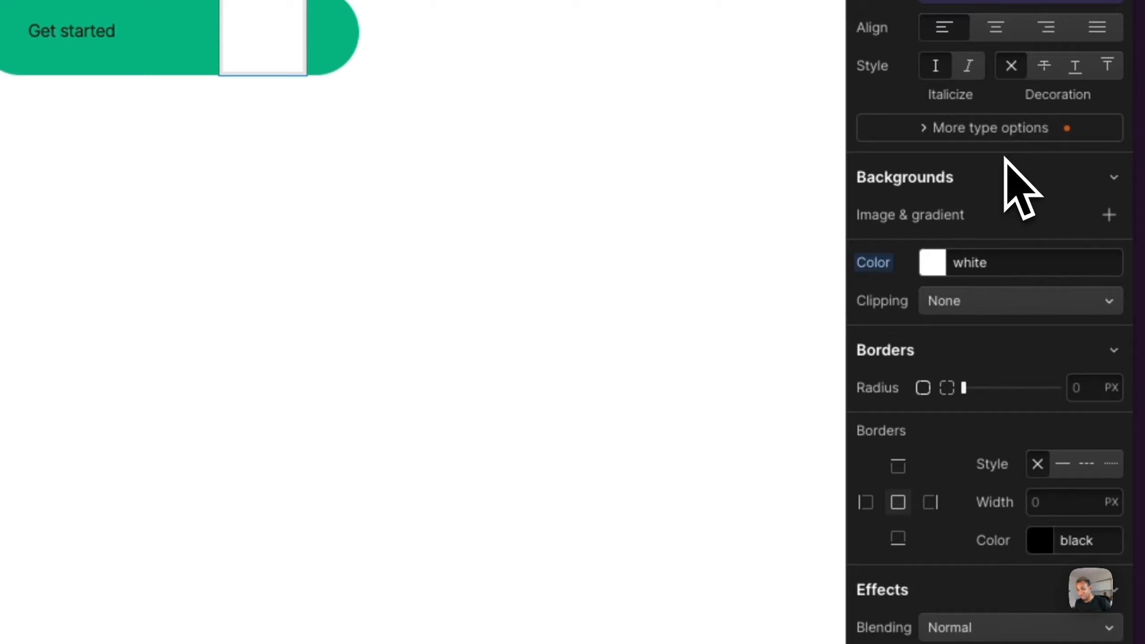
- Set btn-arrow-wrapper's width to 100% and its position to absolute
scroll(1018, 184, "up", 15)
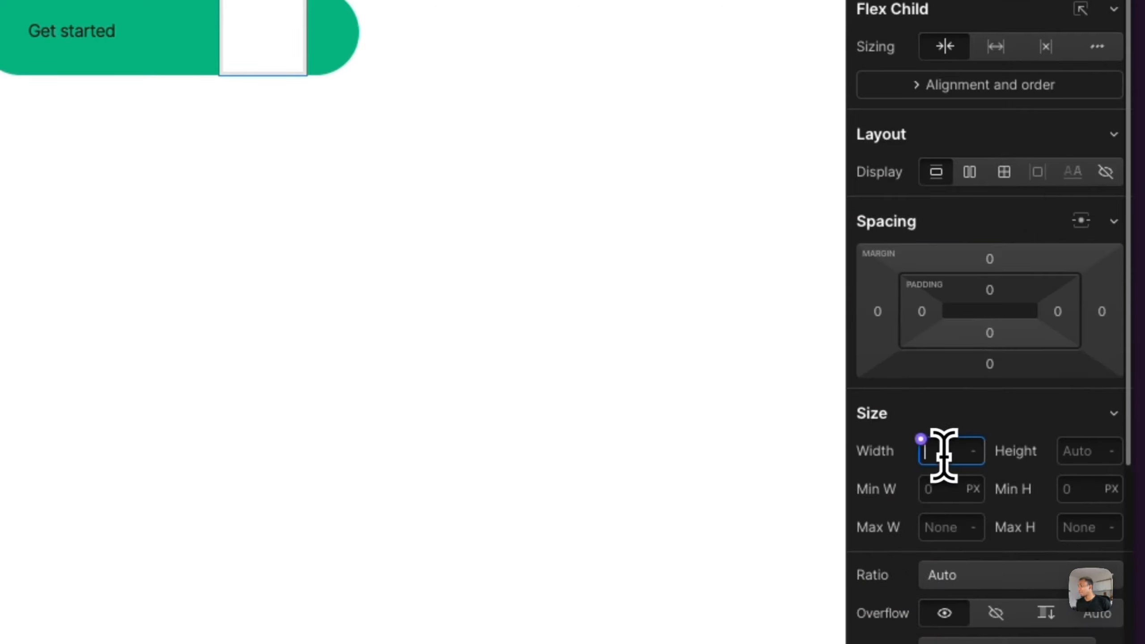
type("00")
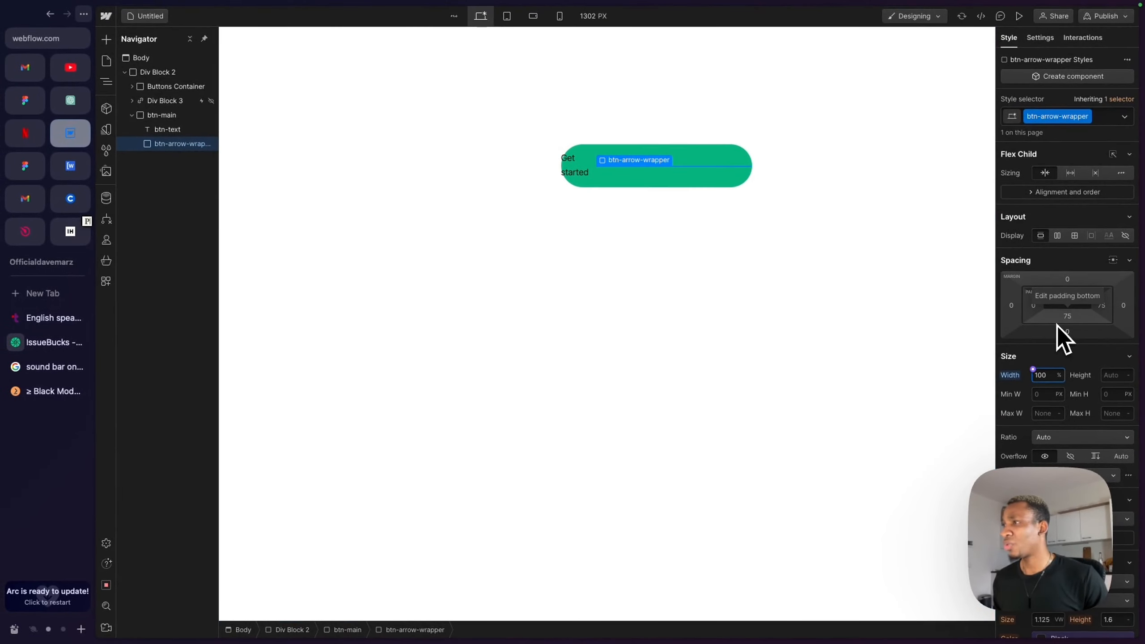
scroll(1071, 421, "down", 2)
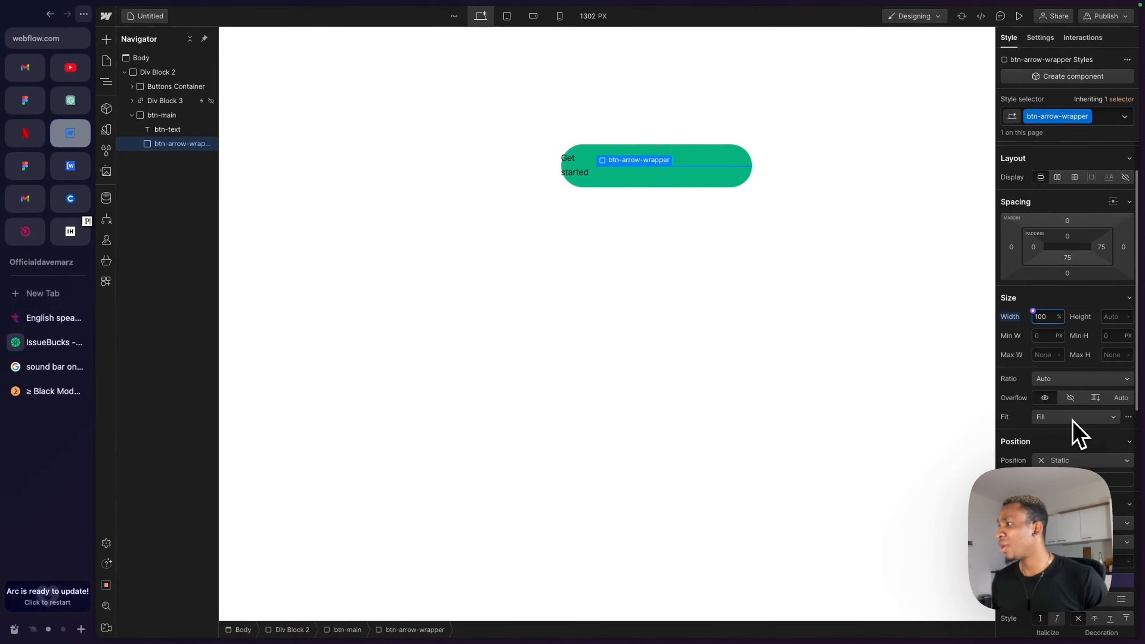
left_click(1074, 460)
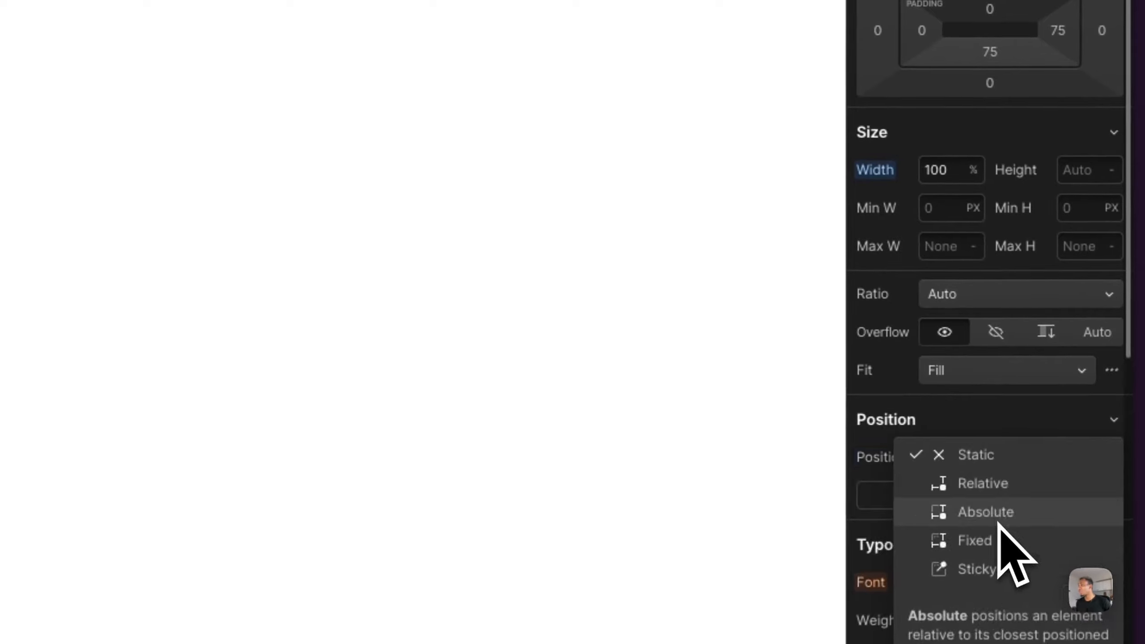
left_click(998, 522)
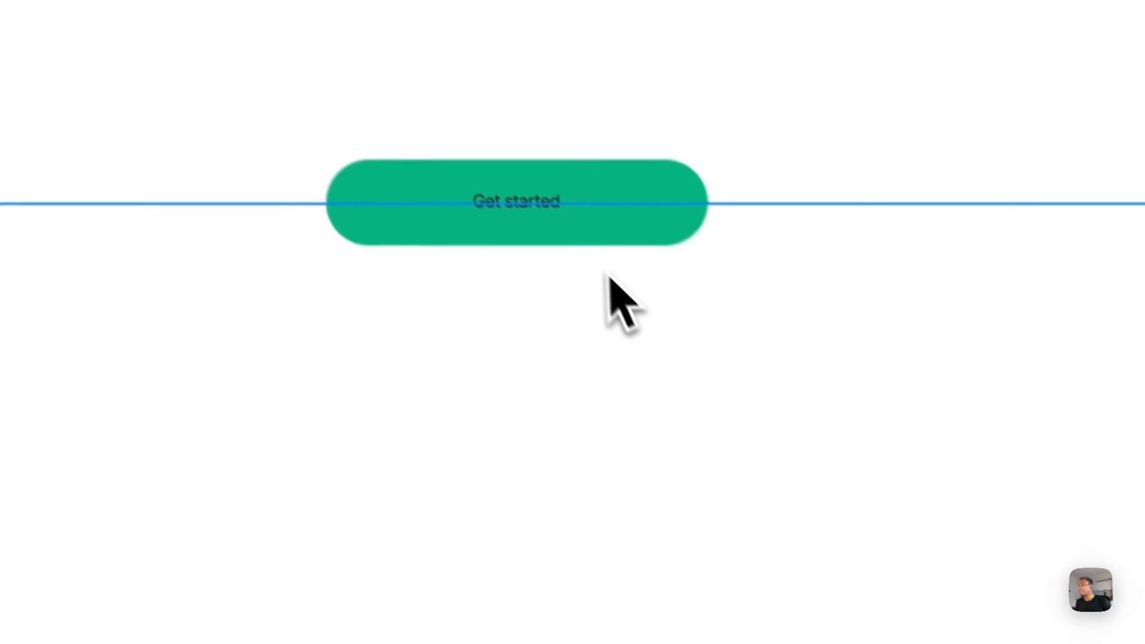
- Set btn-main's position to relative
left_click(450, 217)
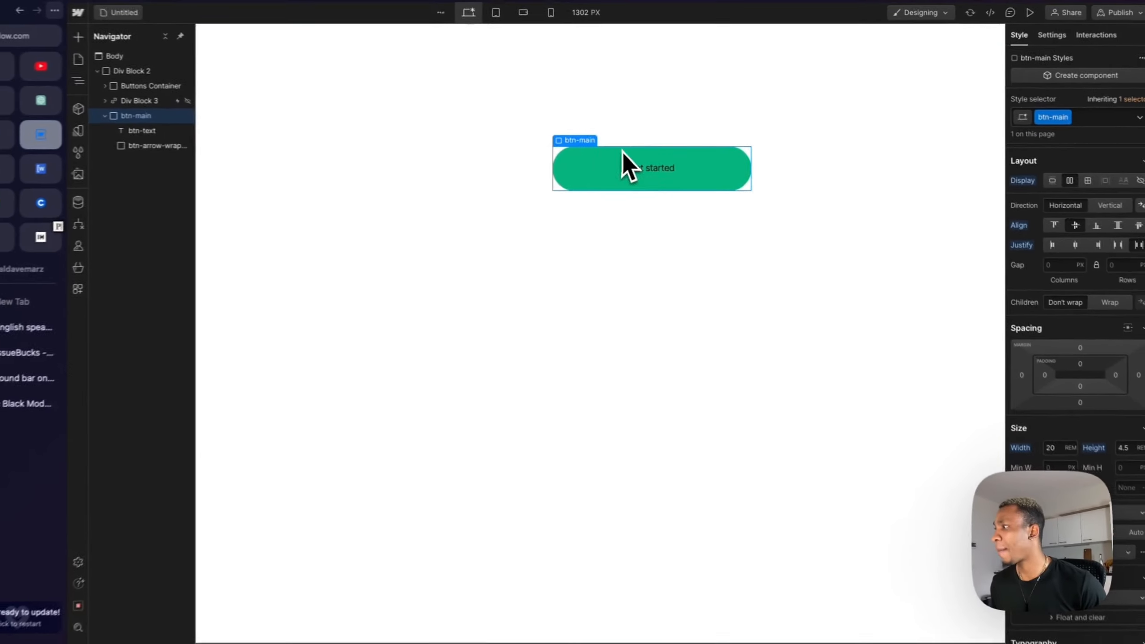
scroll(1051, 406, "down", 3)
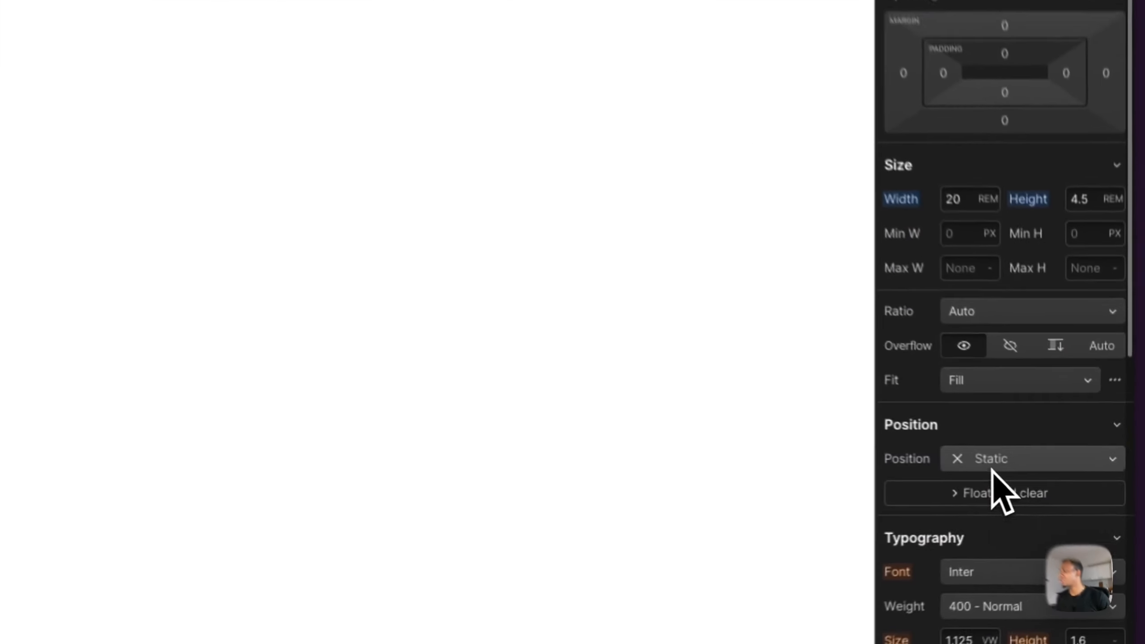
left_click(1061, 481)
left_click(978, 479)
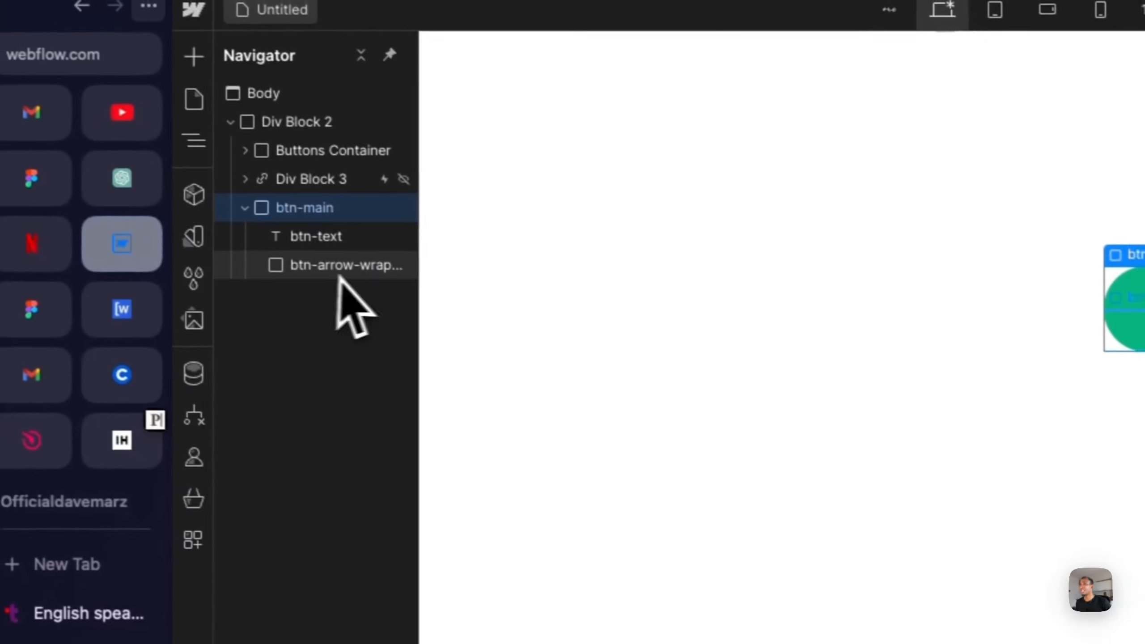
- Add a new div block inside btn-arrow-wrapper
left_click(356, 271)
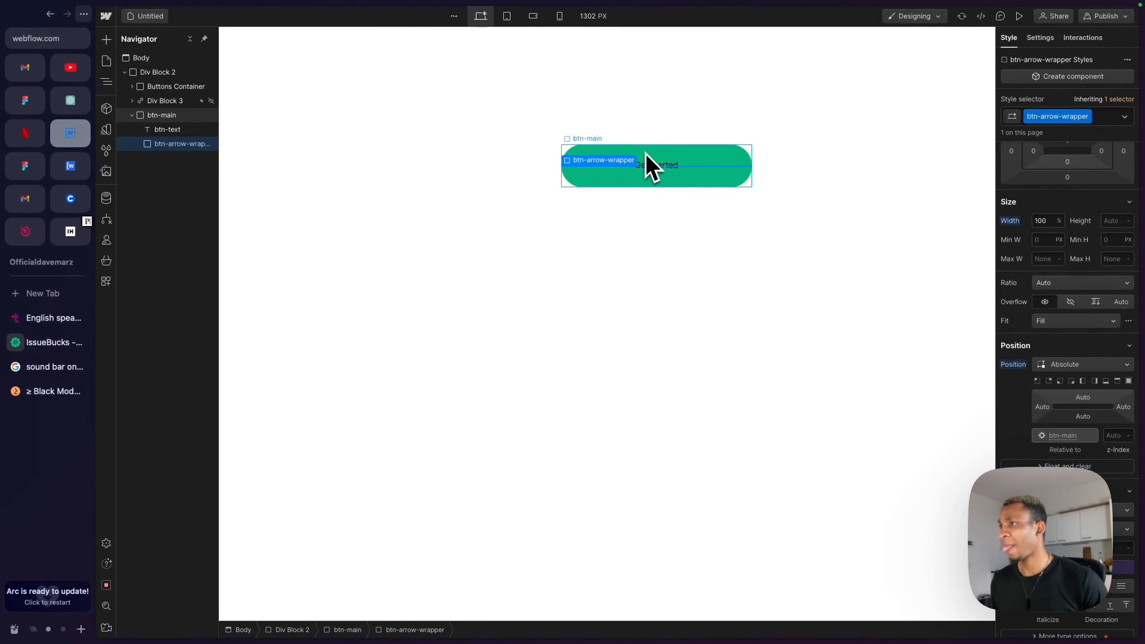
scroll(1072, 303, "up", 1)
scroll(1071, 303, "up", 5)
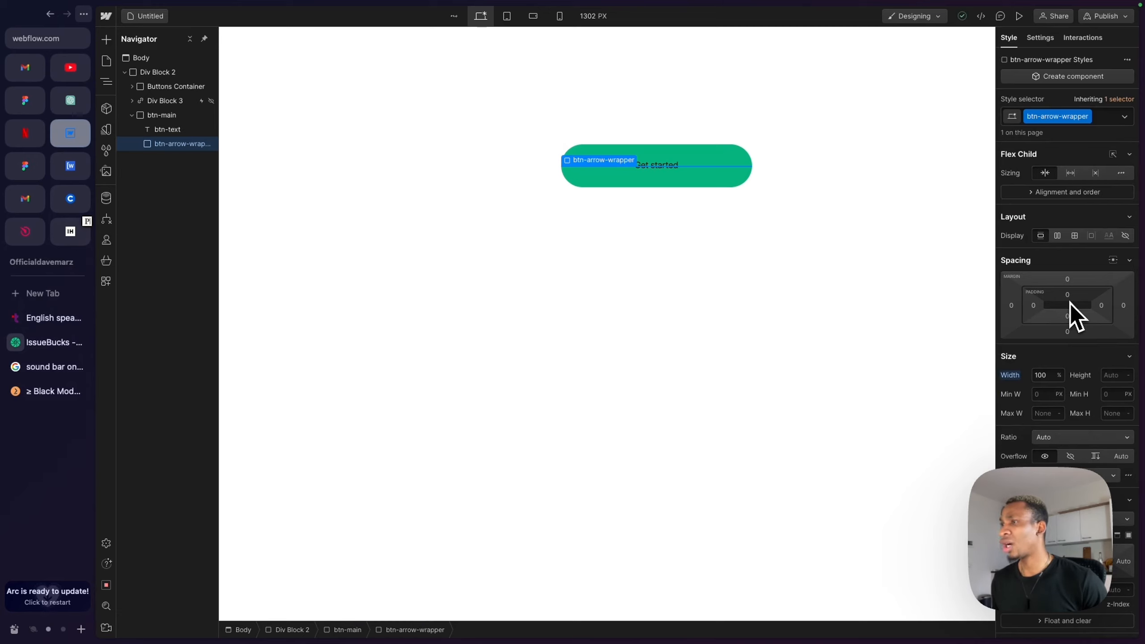
key("super+e")
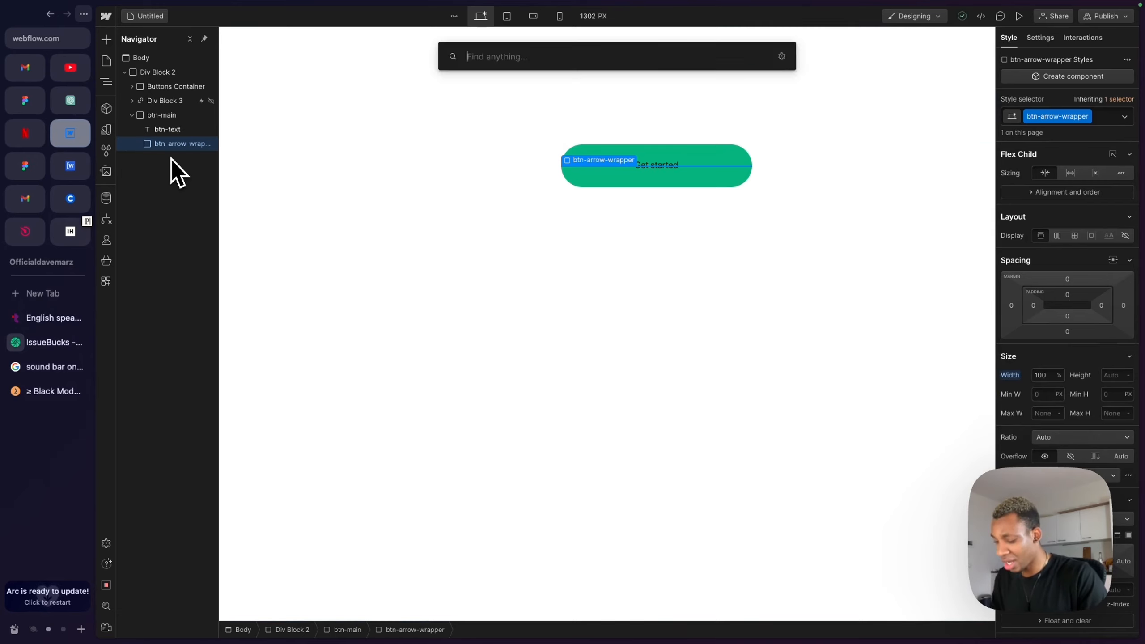
type("div")
key("Return")
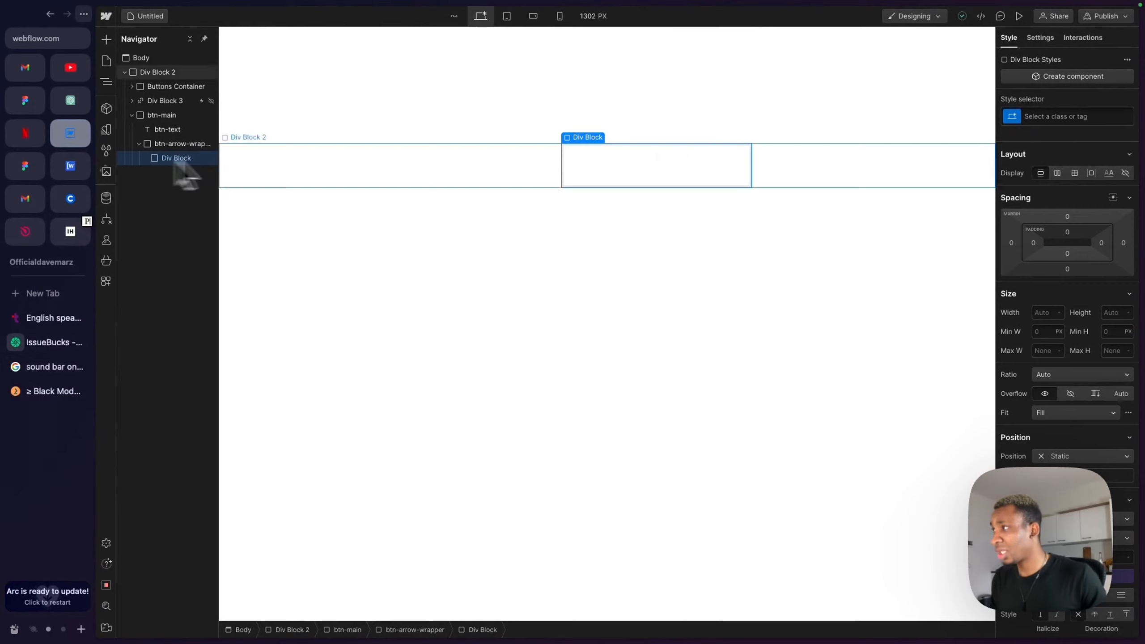
- Give the new div a class named btn-arrow-circle
left_click(1035, 117)
type("btn-aroo")
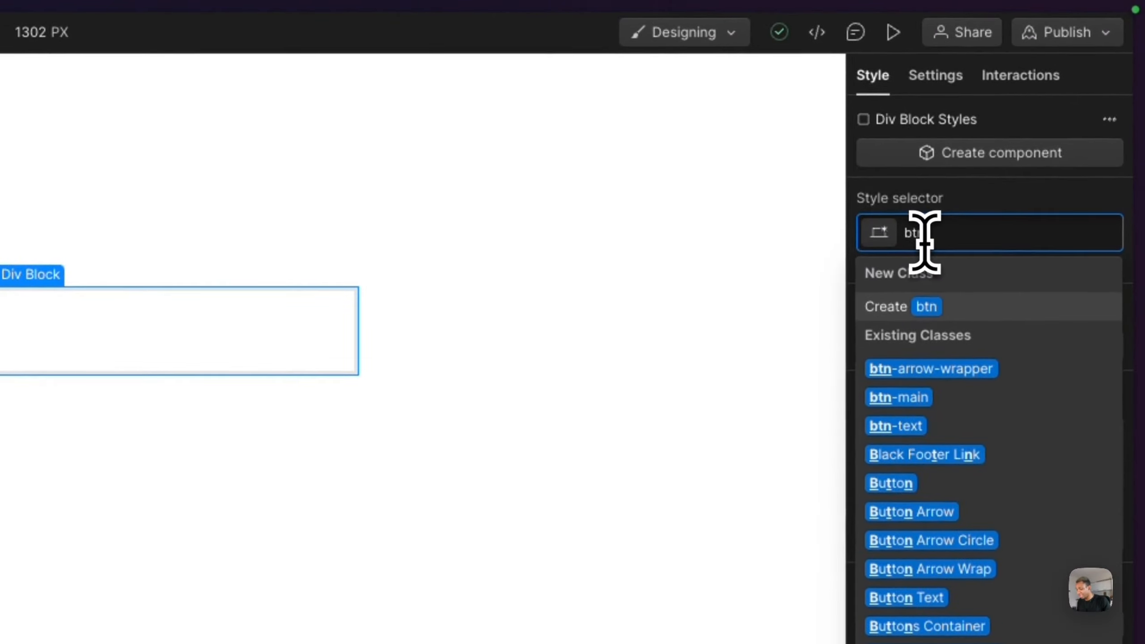
type("e")
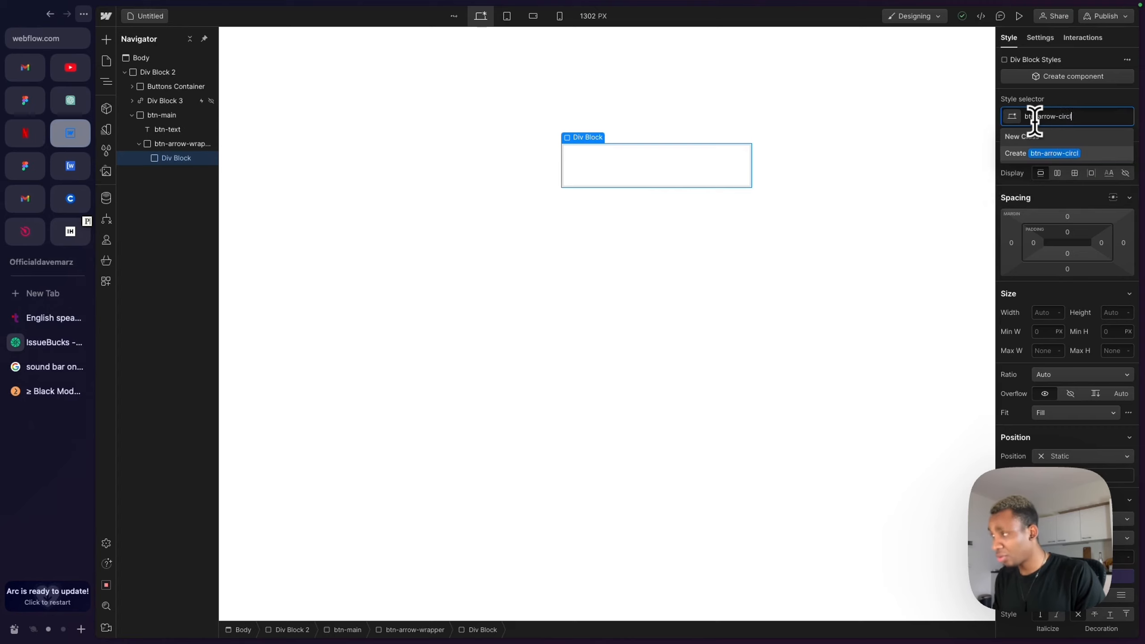
key("Return")
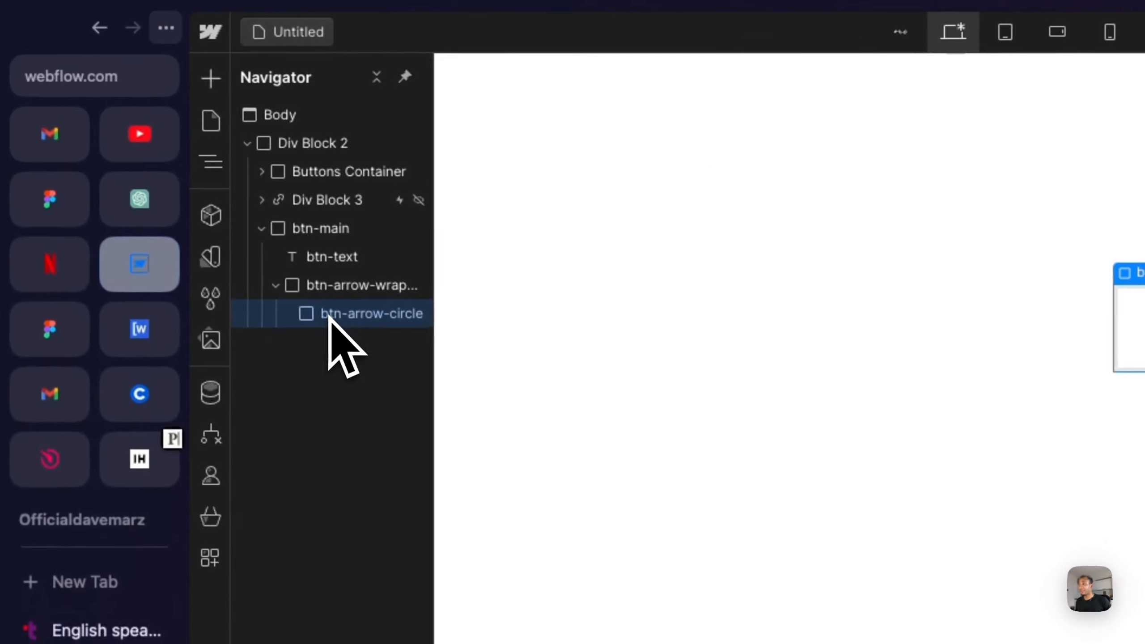
- Add an image inside btn-arrow-circle and choose the arrow SVG asset for it
key("super+k")
type("image")
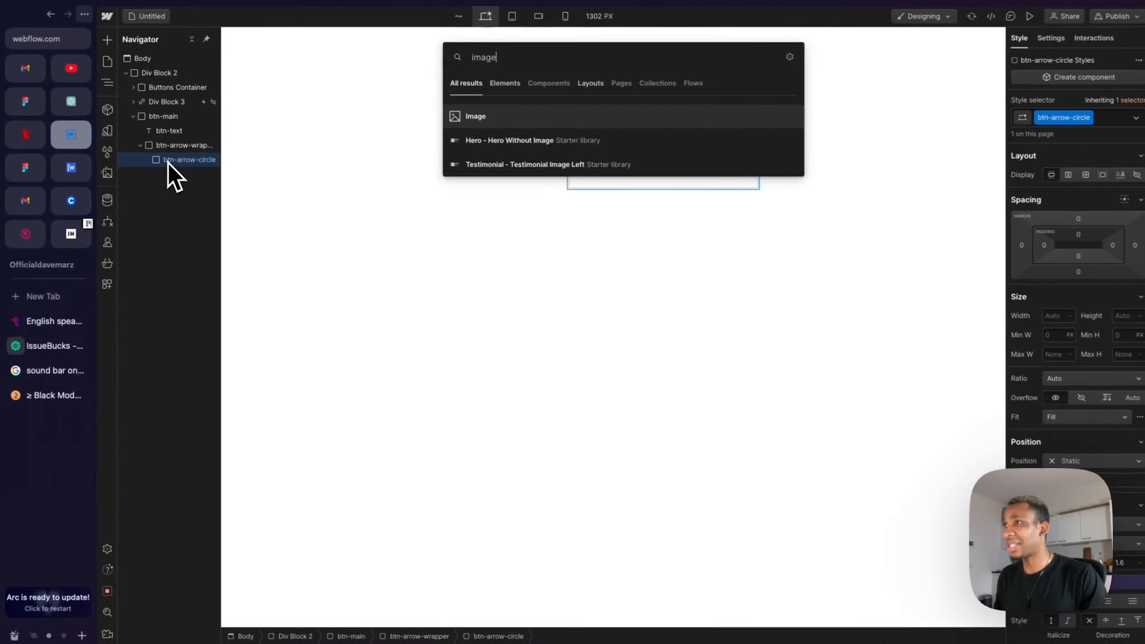
key("Return")
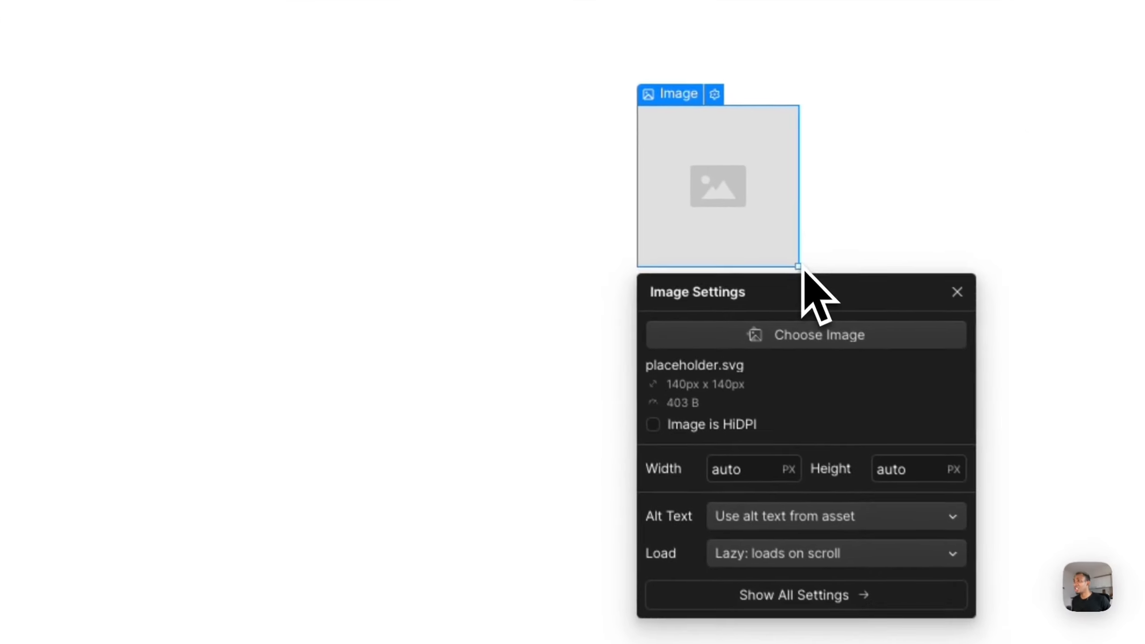
left_click(800, 351)
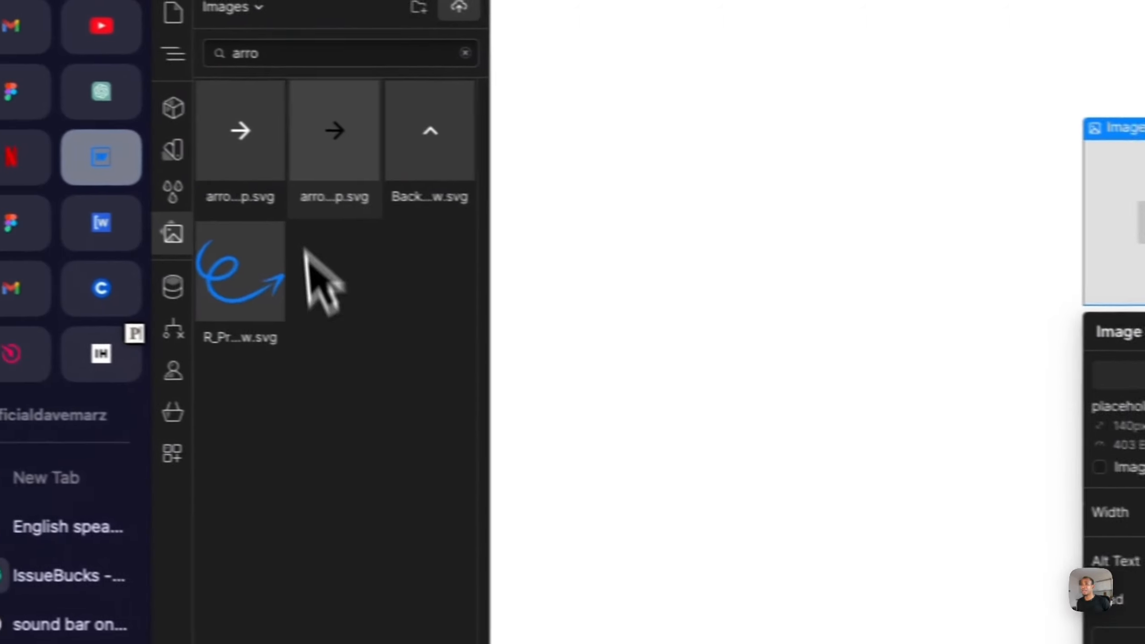
left_click(357, 154)
left_click(369, 140)
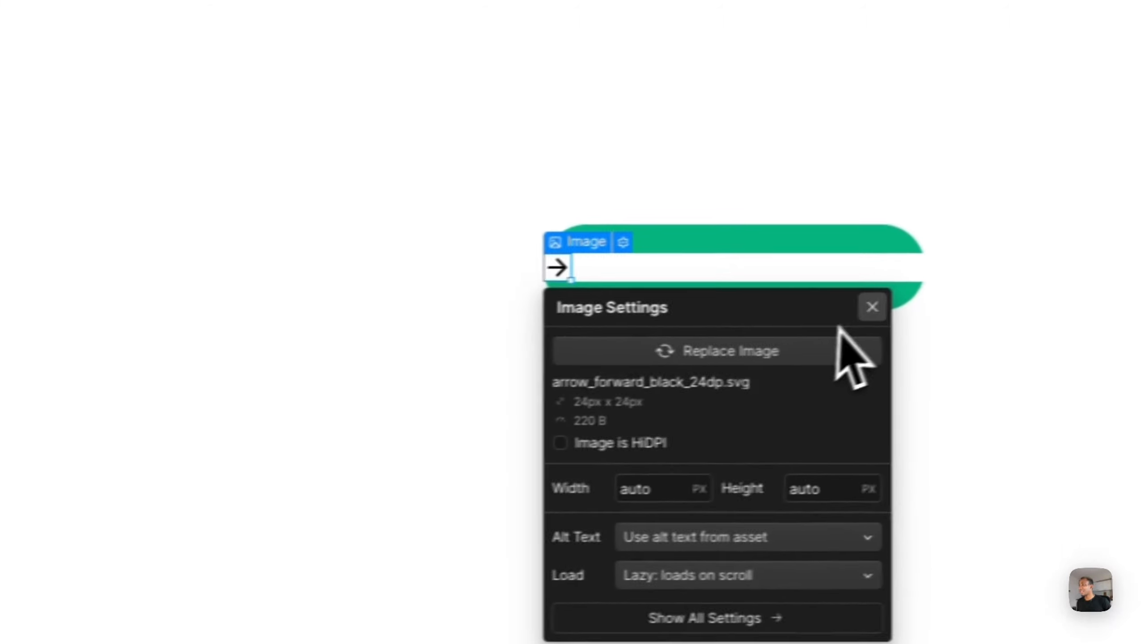
left_click(867, 306)
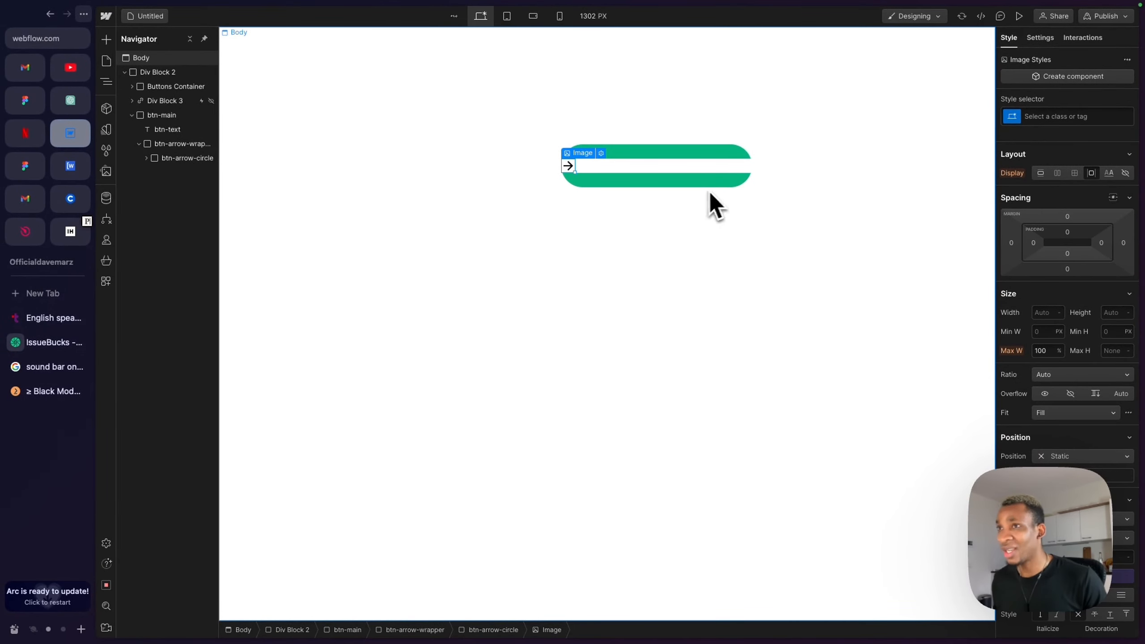
- Set btn-arrow-circle's width and height to 3vw each
left_click(178, 158)
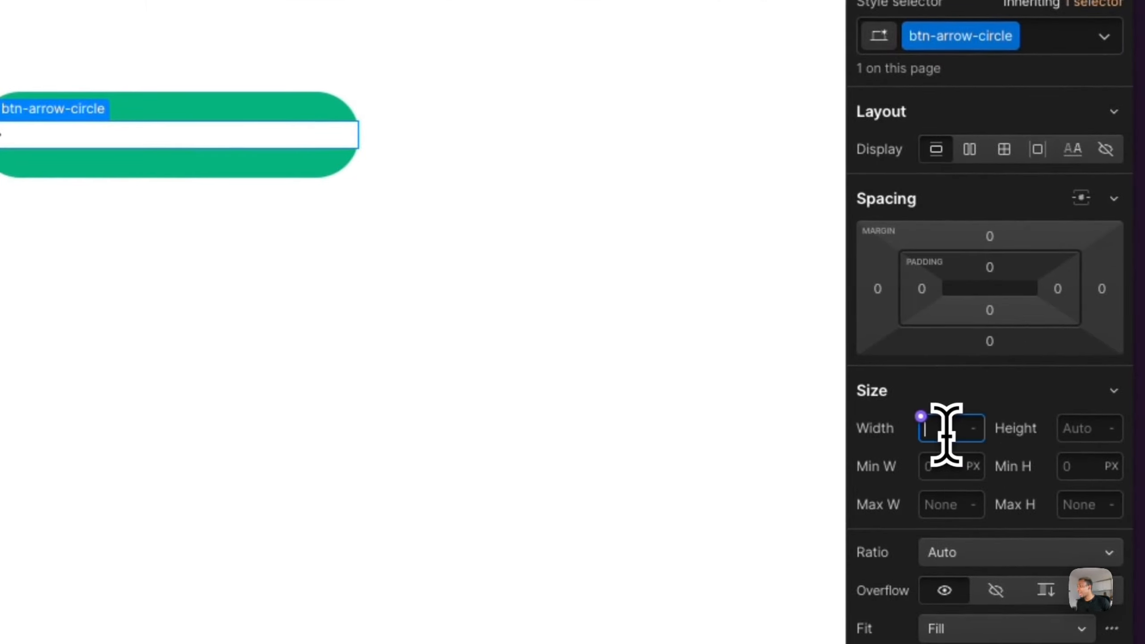
type("3vw")
key("Return")
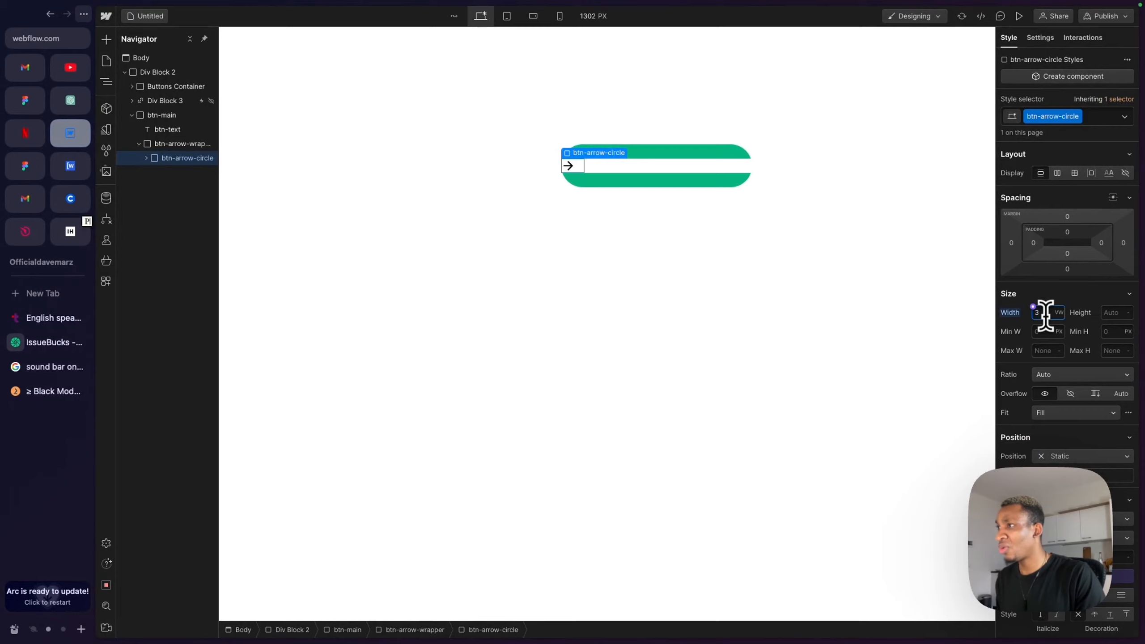
left_click(1100, 315)
type("3v")
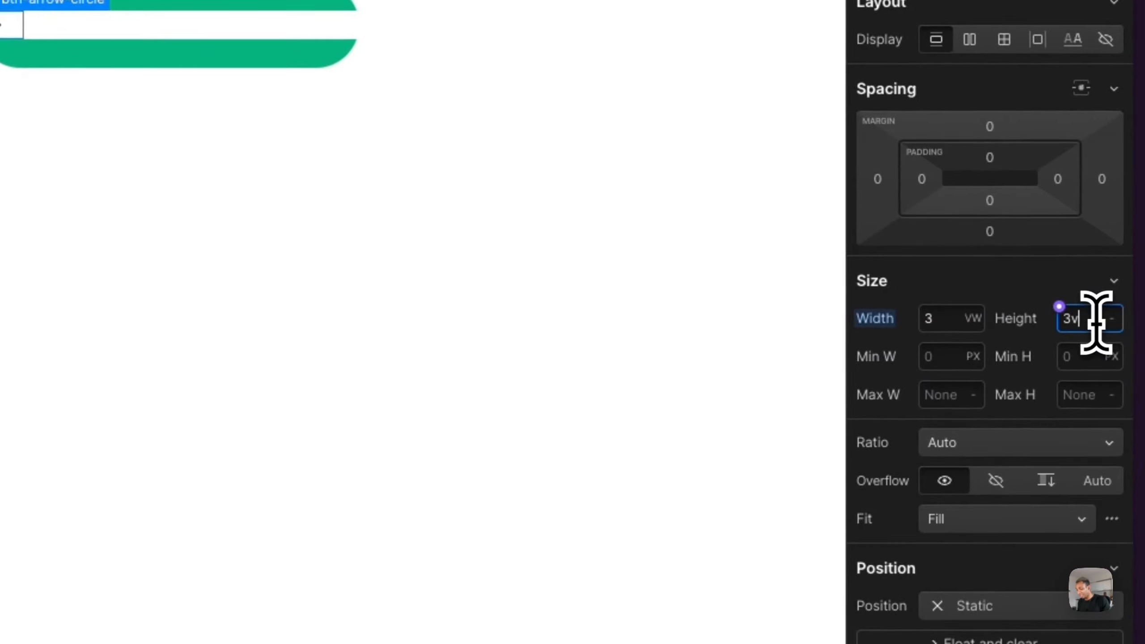
type("w")
key("Return")
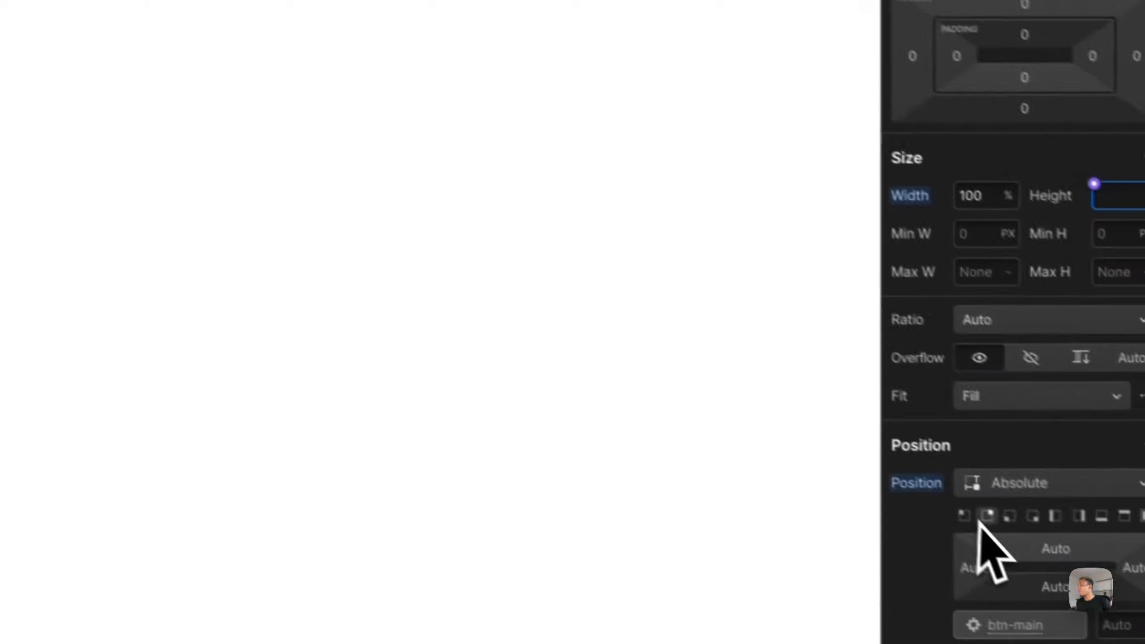
- Remove the white background colour from btn-arrow-wrapper
scroll(979, 544, "down", 15)
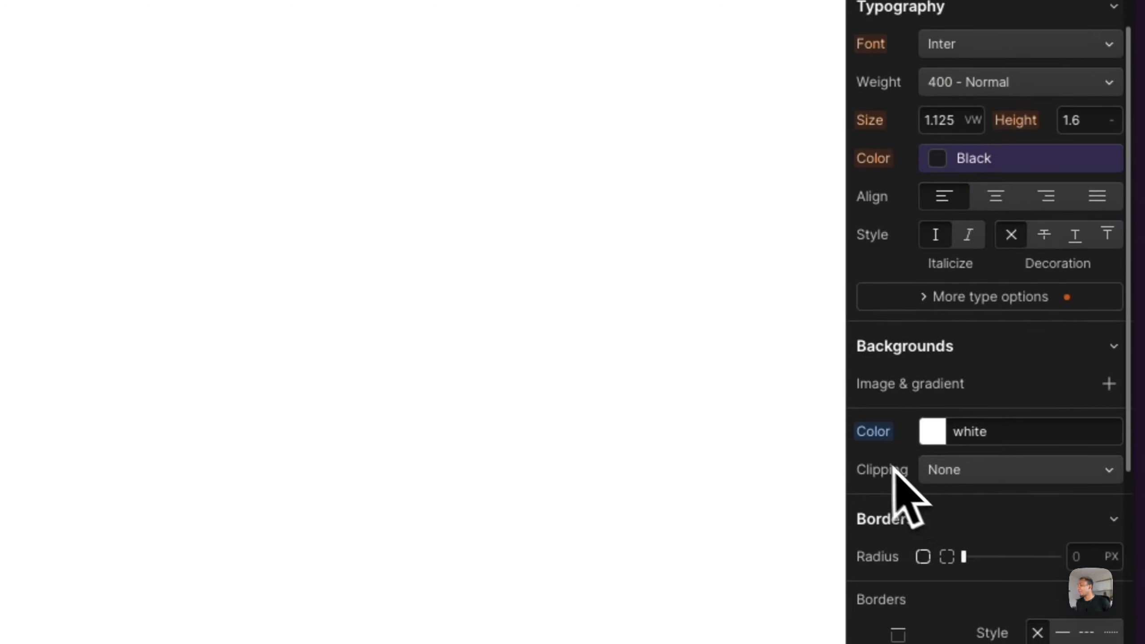
left_click(874, 434)
left_click(897, 468)
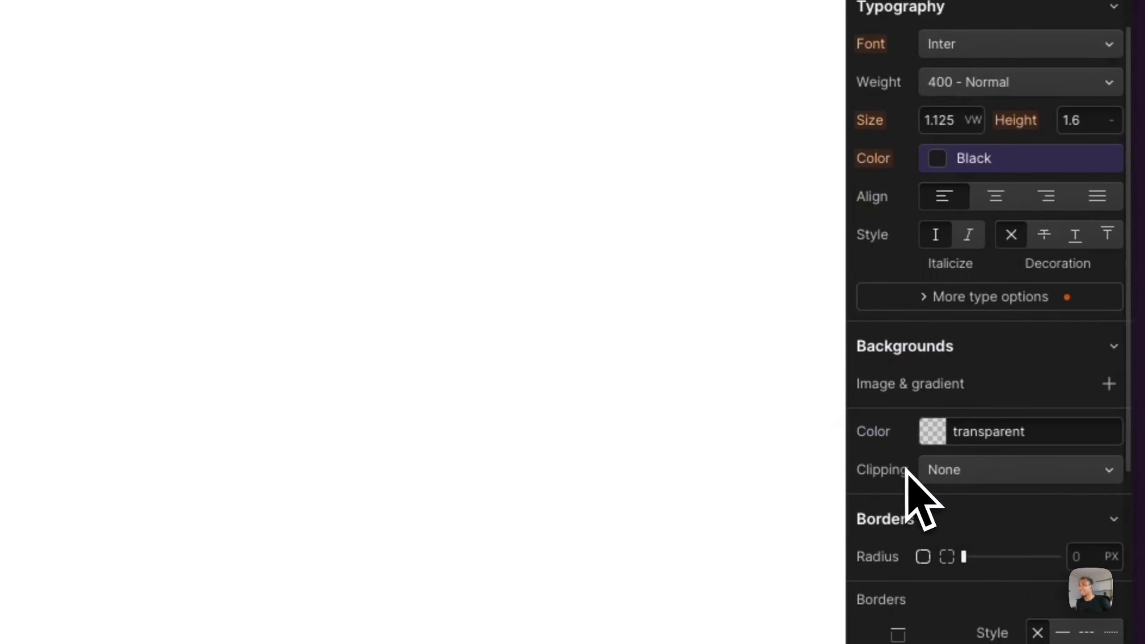
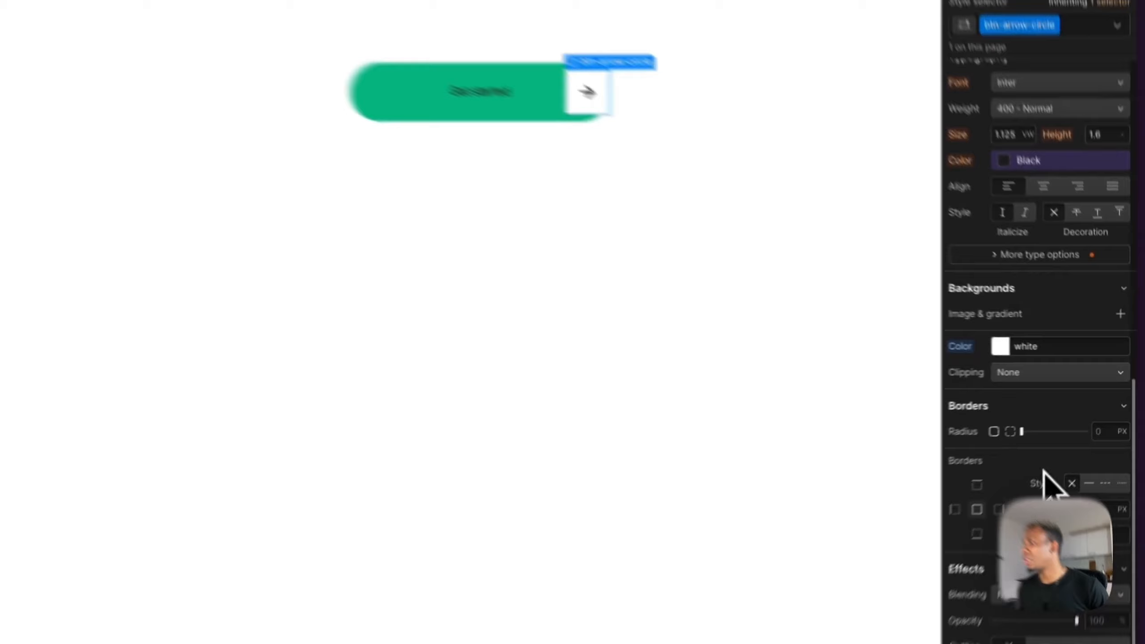
- Set btn-arrow-circle's corner radius to 100 px
scroll(1043, 447, "down", 3)
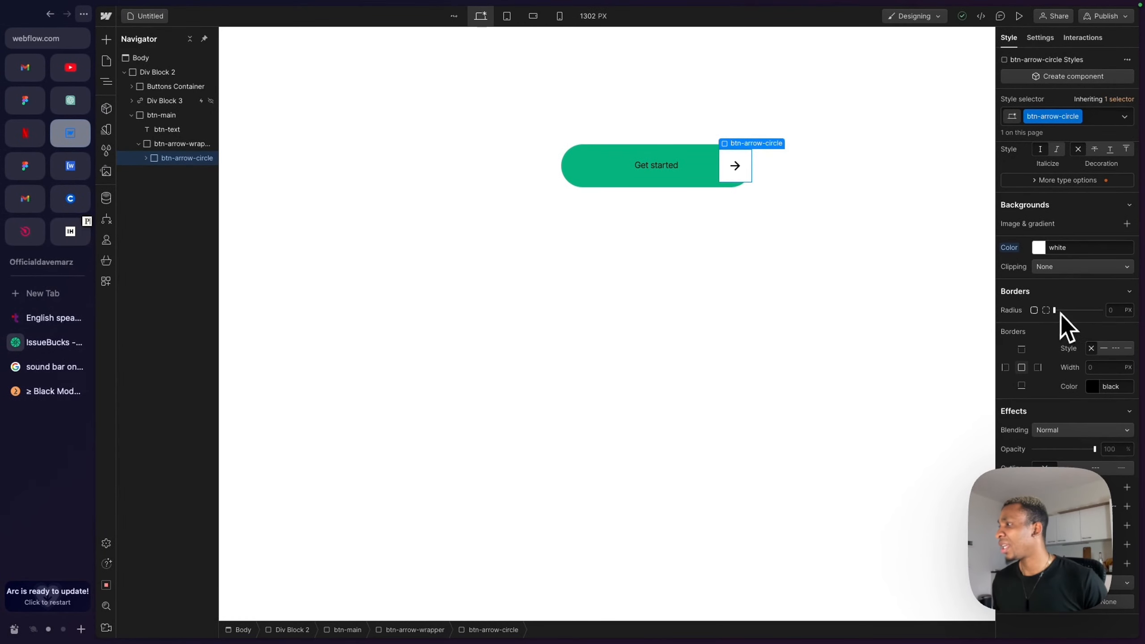
left_click(1111, 311)
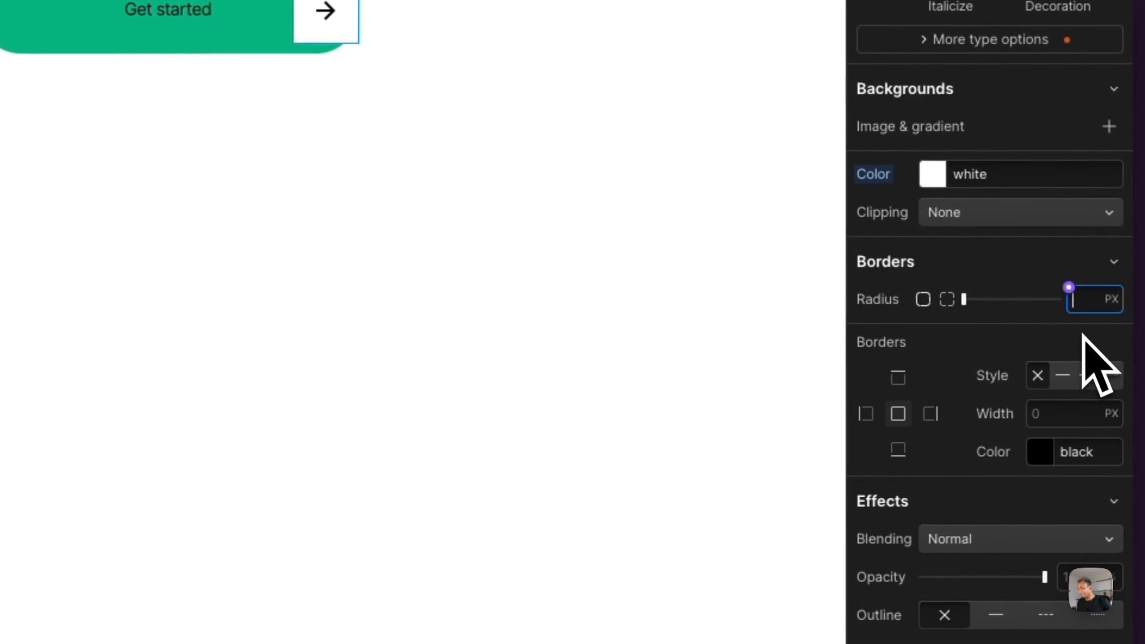
type("100")
key("Return")
- Nudge btn-arrow-circle's right margin to -2
scroll(1094, 397, "up", 10)
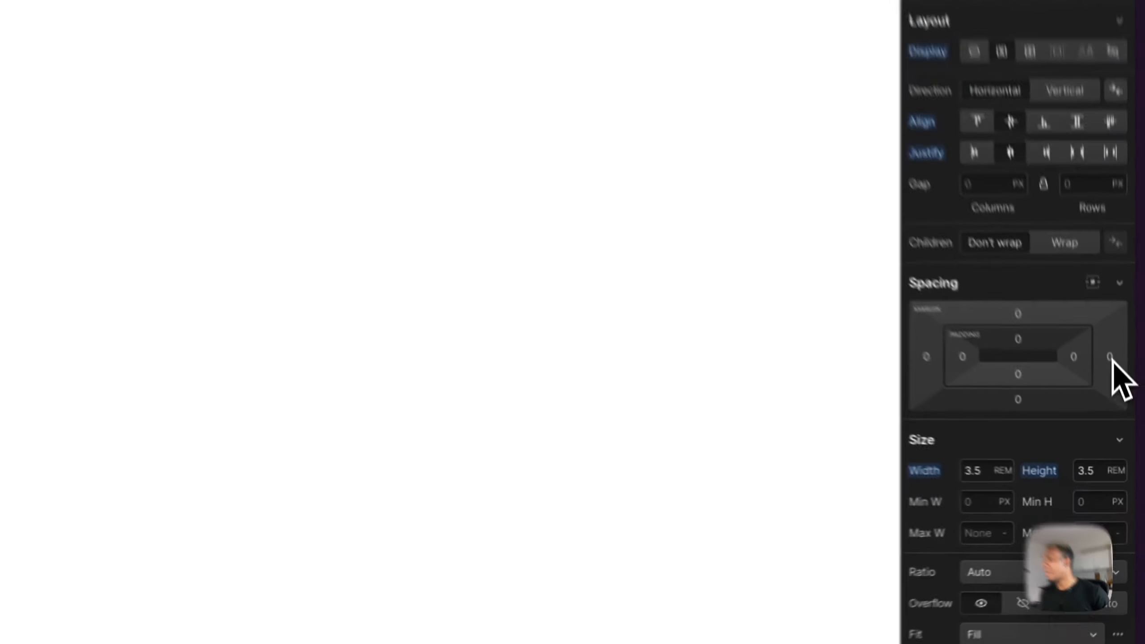
left_click_drag(1123, 424, 1123, 426)
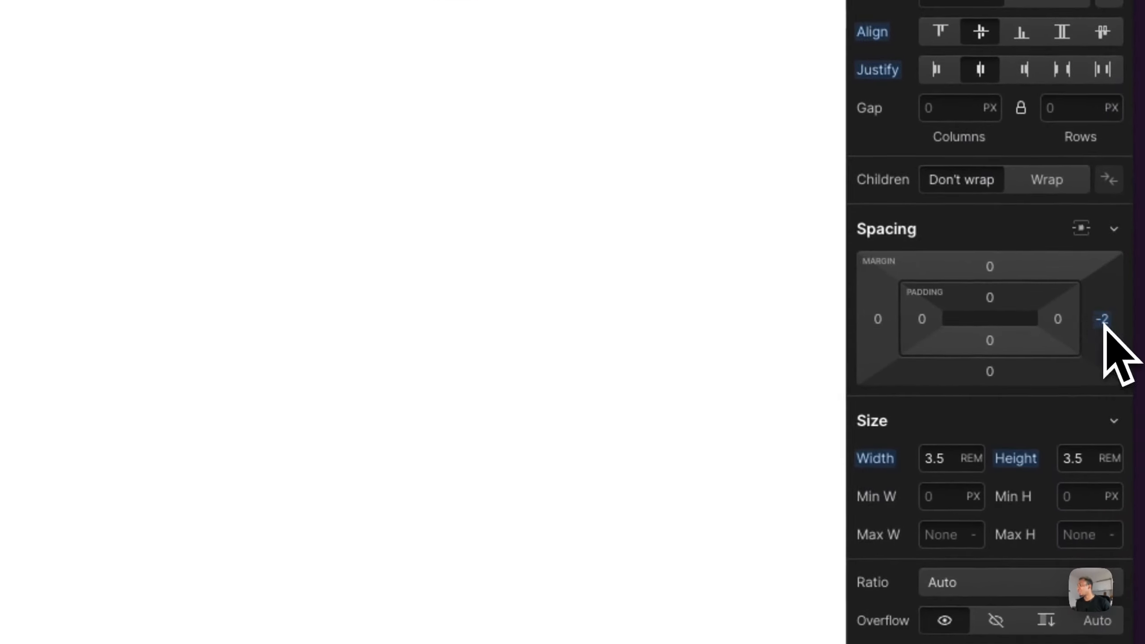
scroll(1103, 331, "down", 10)
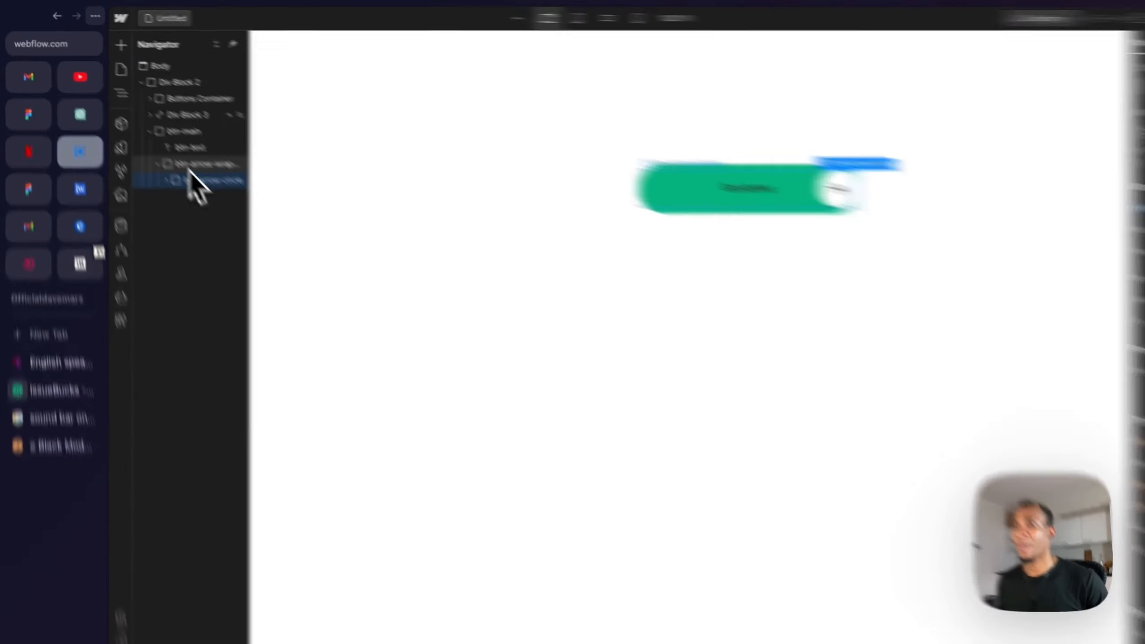
- Select btn-arrow-wrapper and set its absolute position's right offset to 10
left_click(194, 165)
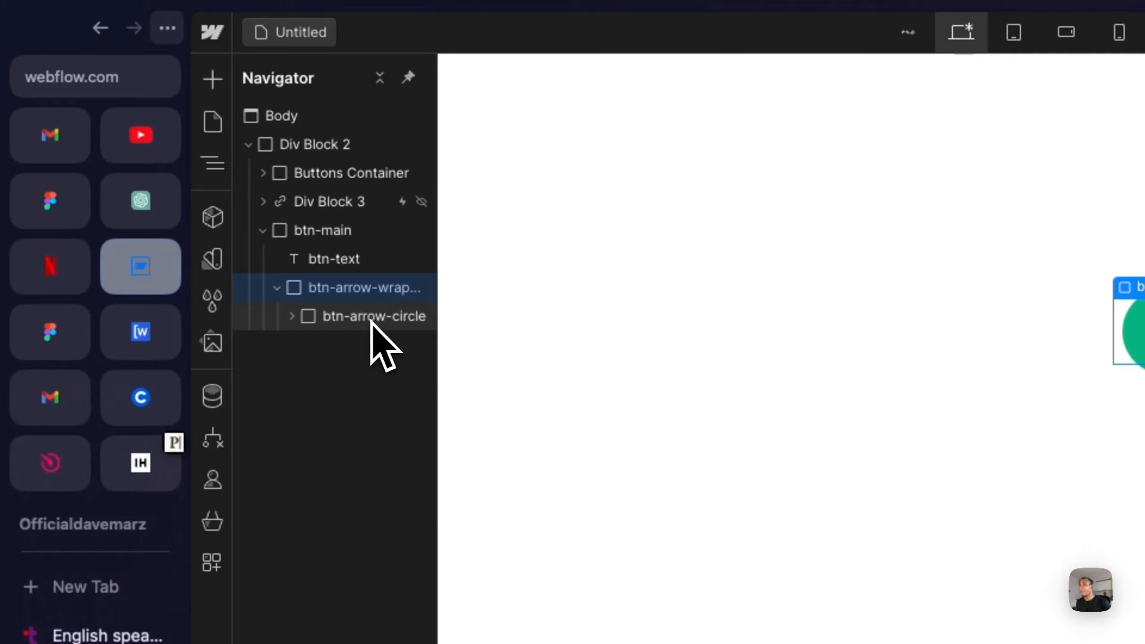
left_click(185, 159)
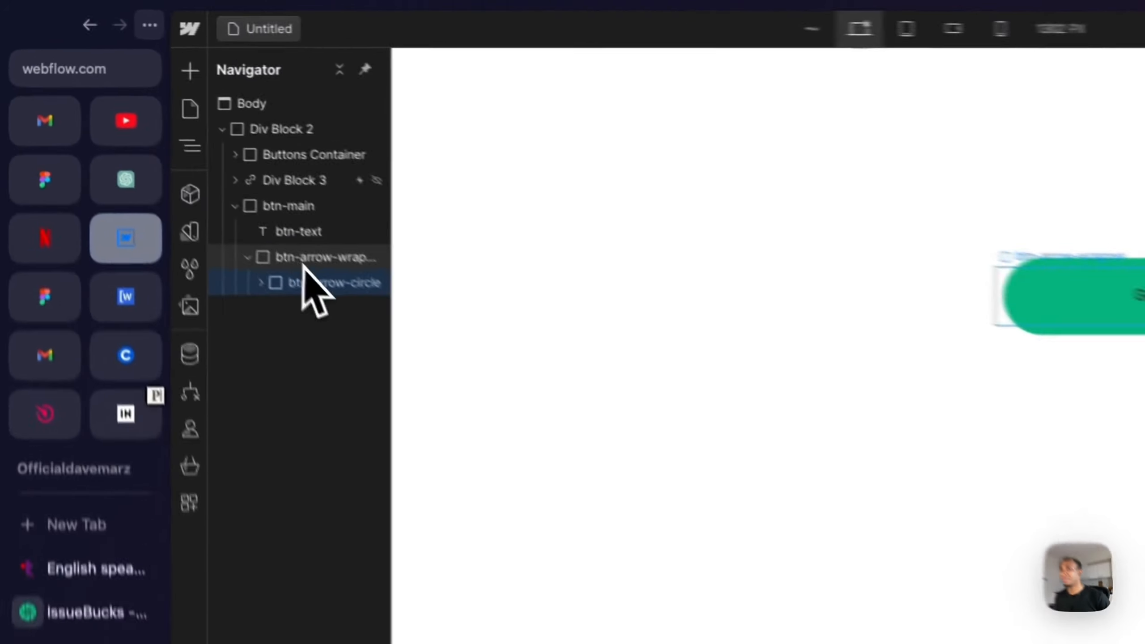
left_click(171, 147)
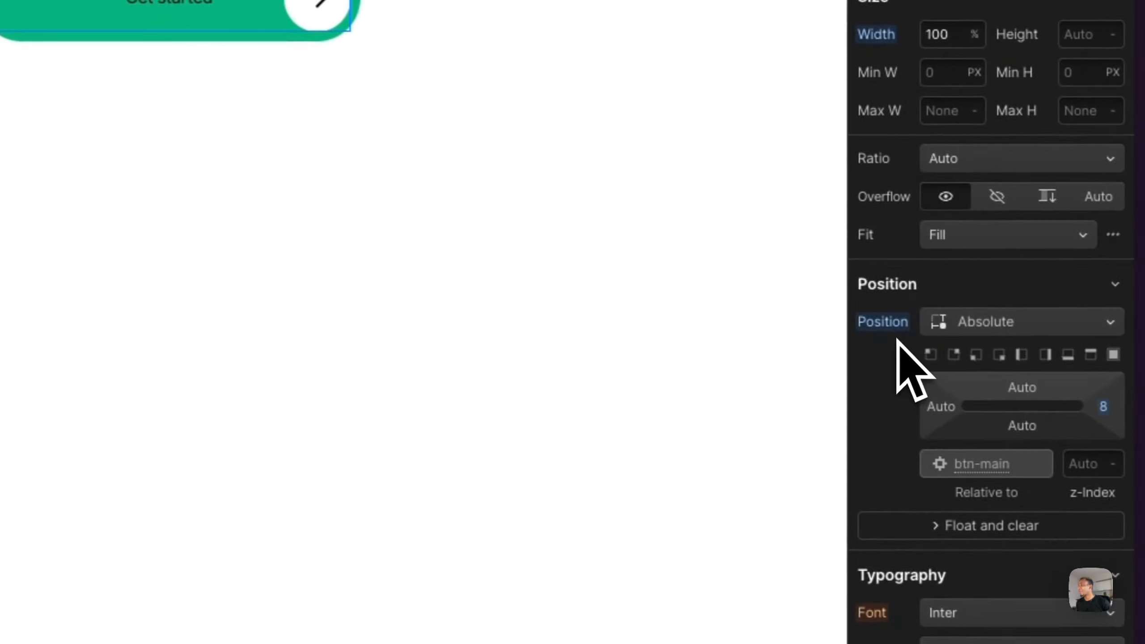
left_click(1101, 358)
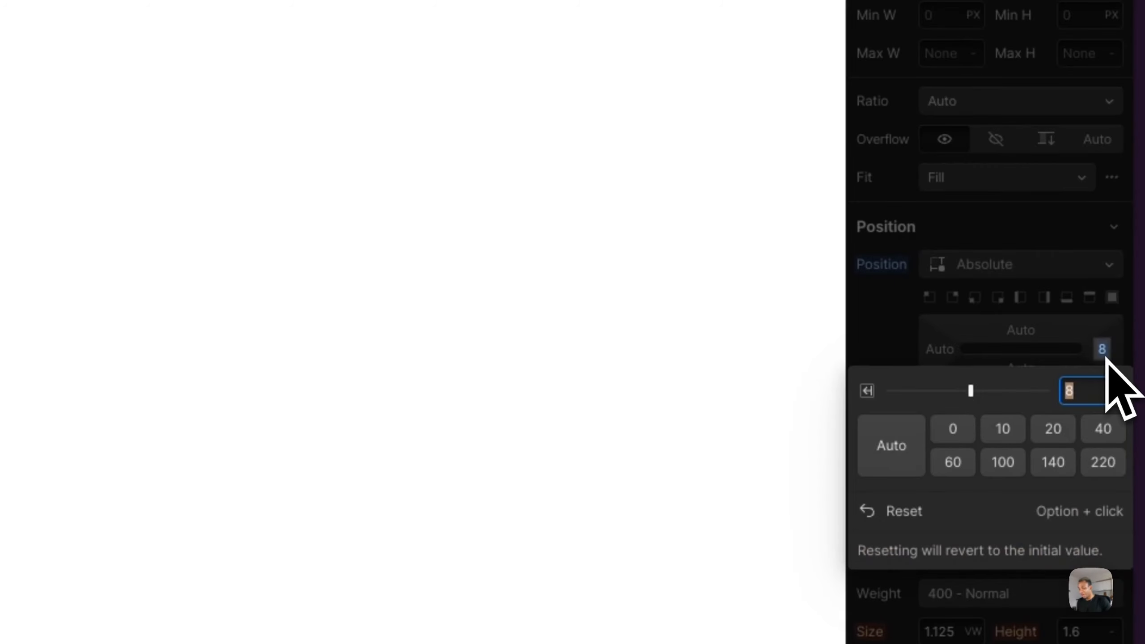
type("10")
key("Return")
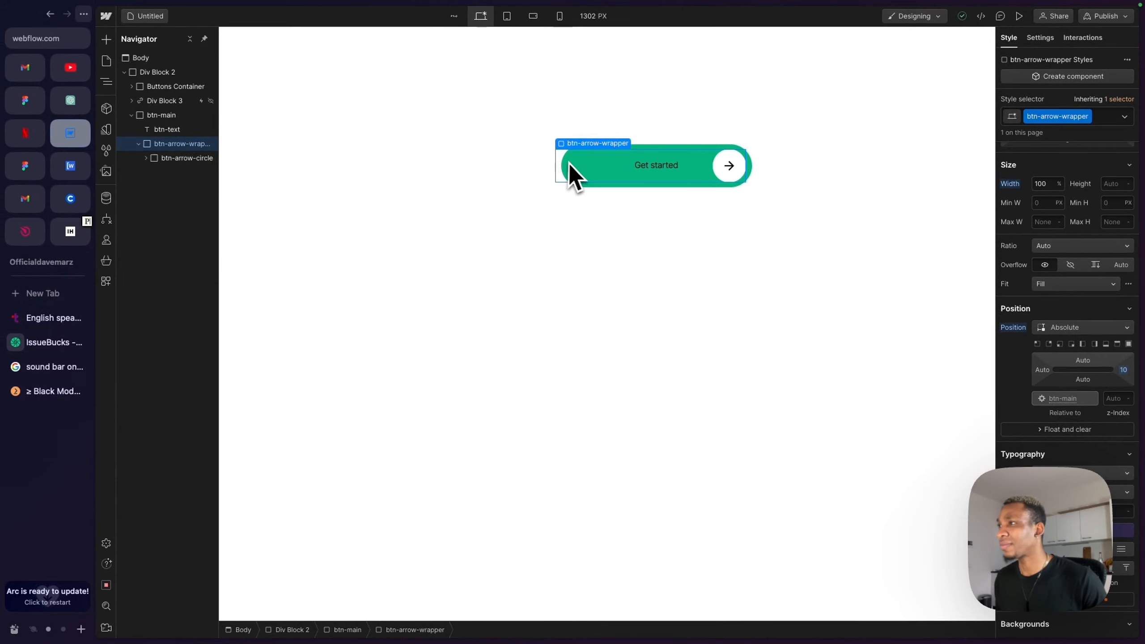
left_click(187, 158)
scroll(1067, 361, "up", 5)
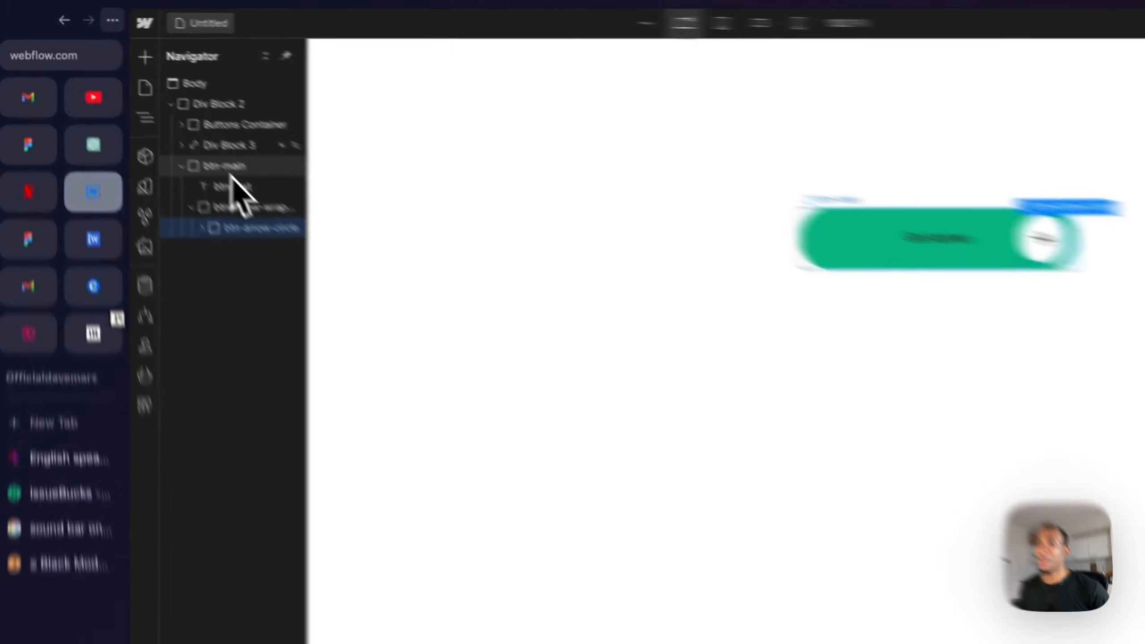
left_click(232, 172)
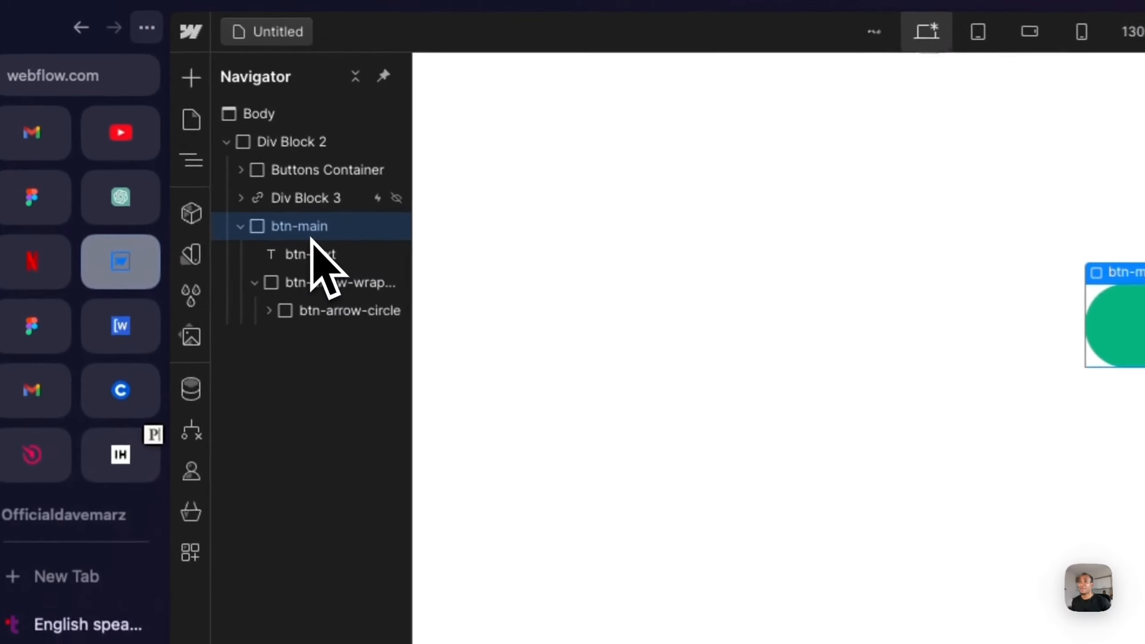
- Set btn-text's font size to 1.4 rem
left_click(317, 264)
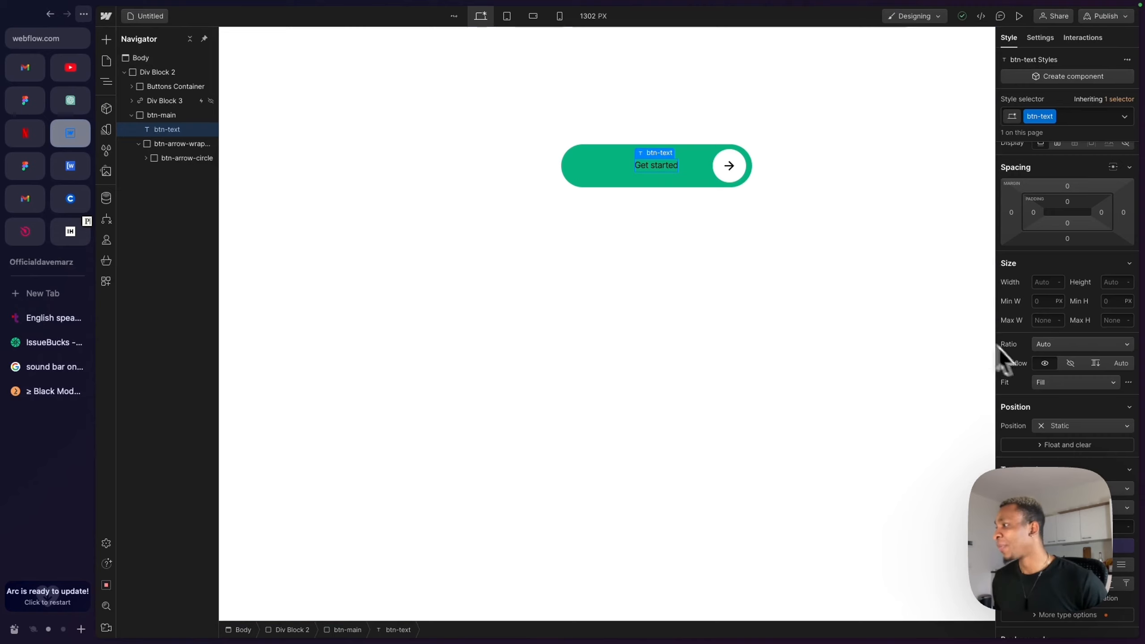
scroll(1068, 384, "down", 6)
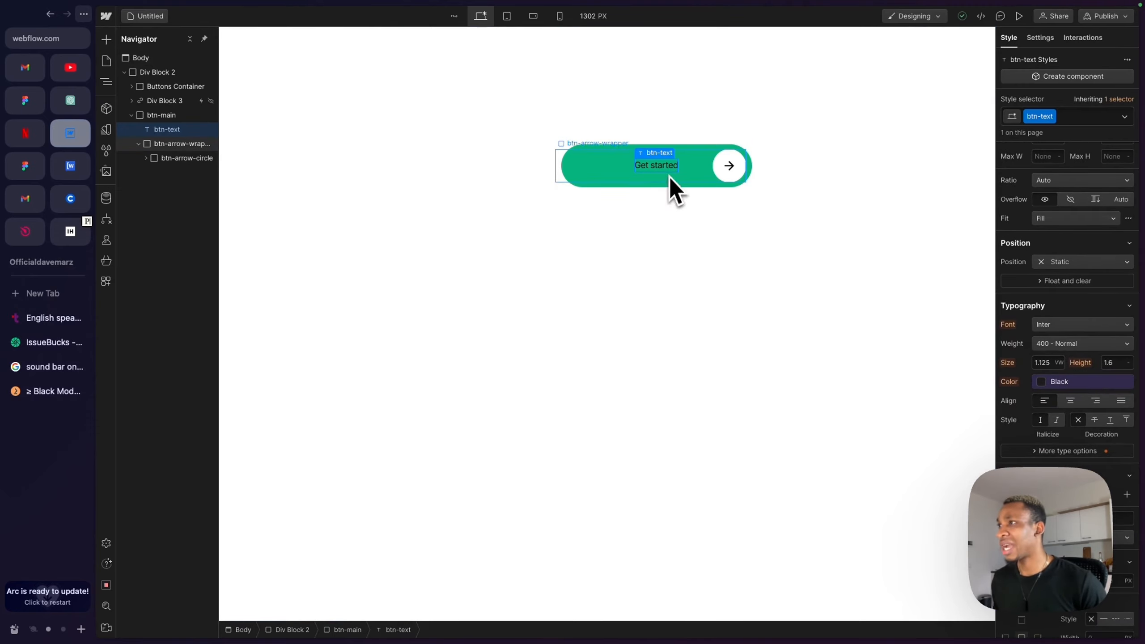
left_click(1045, 363)
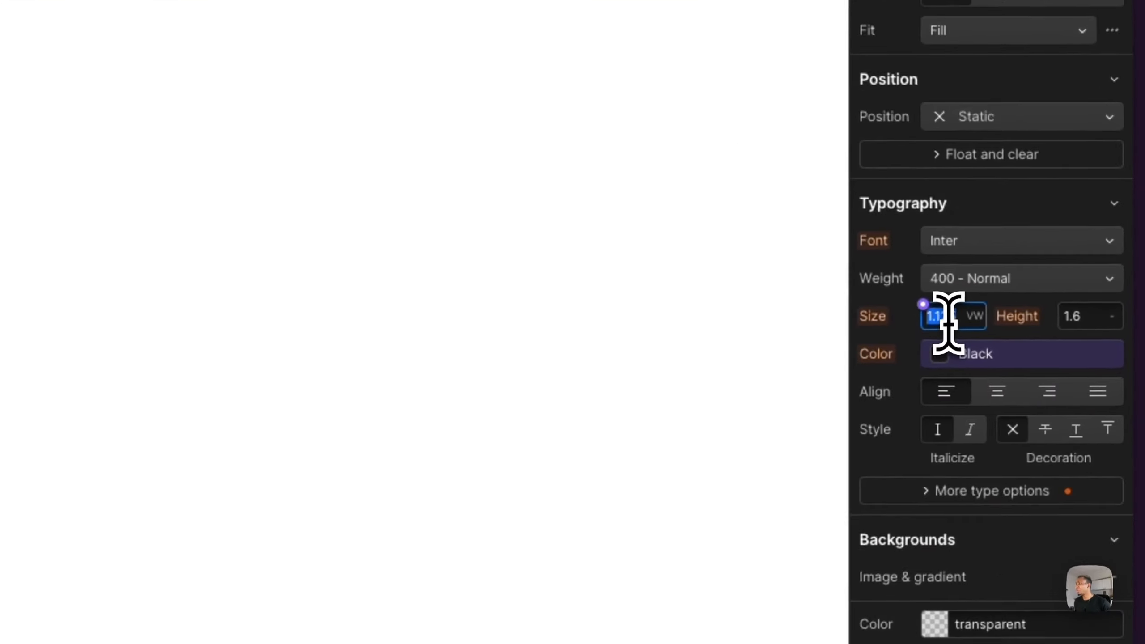
type("1.4")
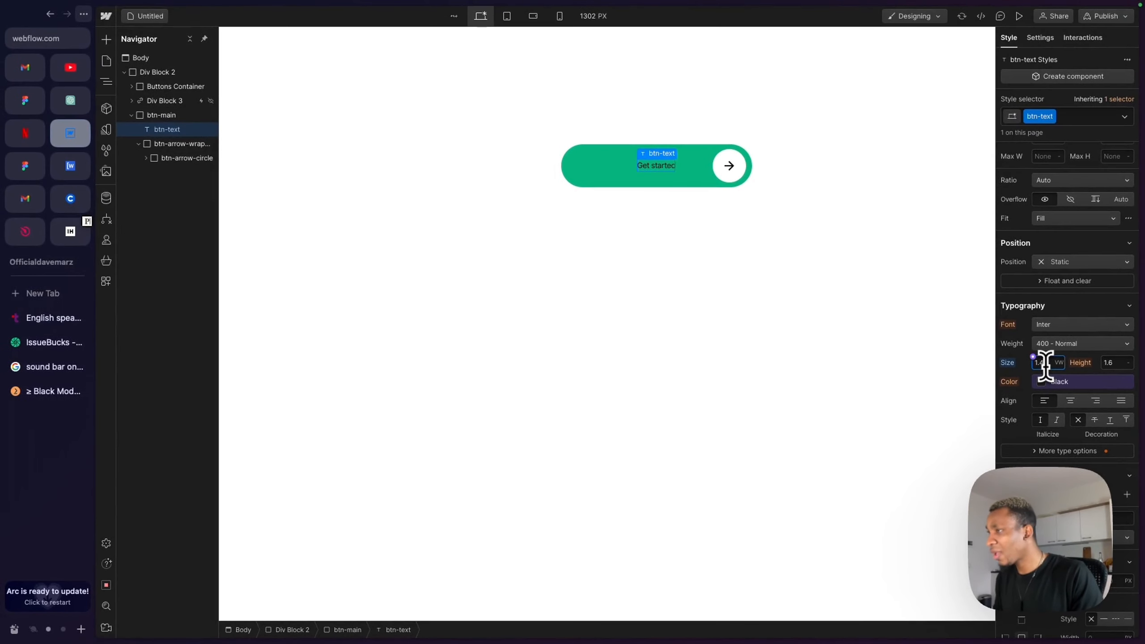
key("Return")
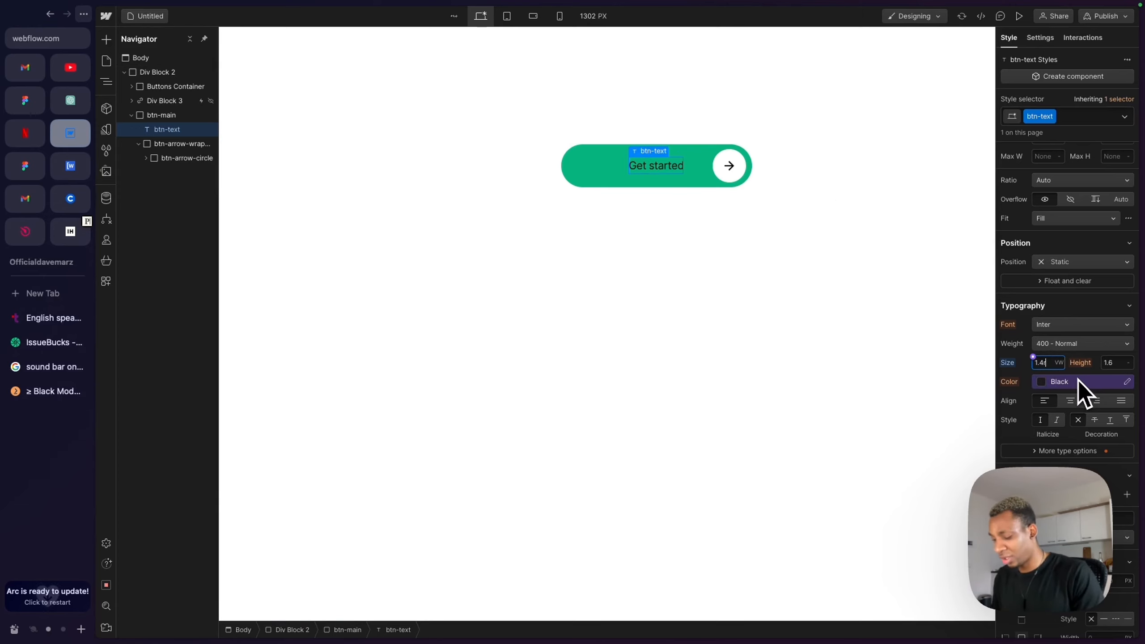
type("rem")
key("Return")
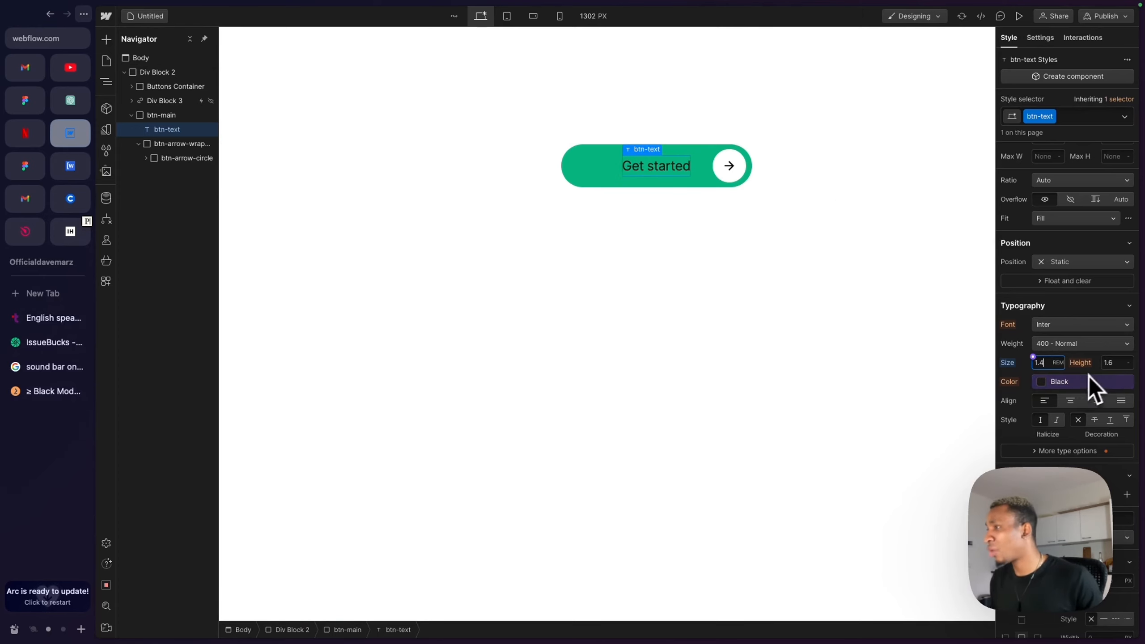
- Convert btn-main into a Link Block
right_click(579, 150)
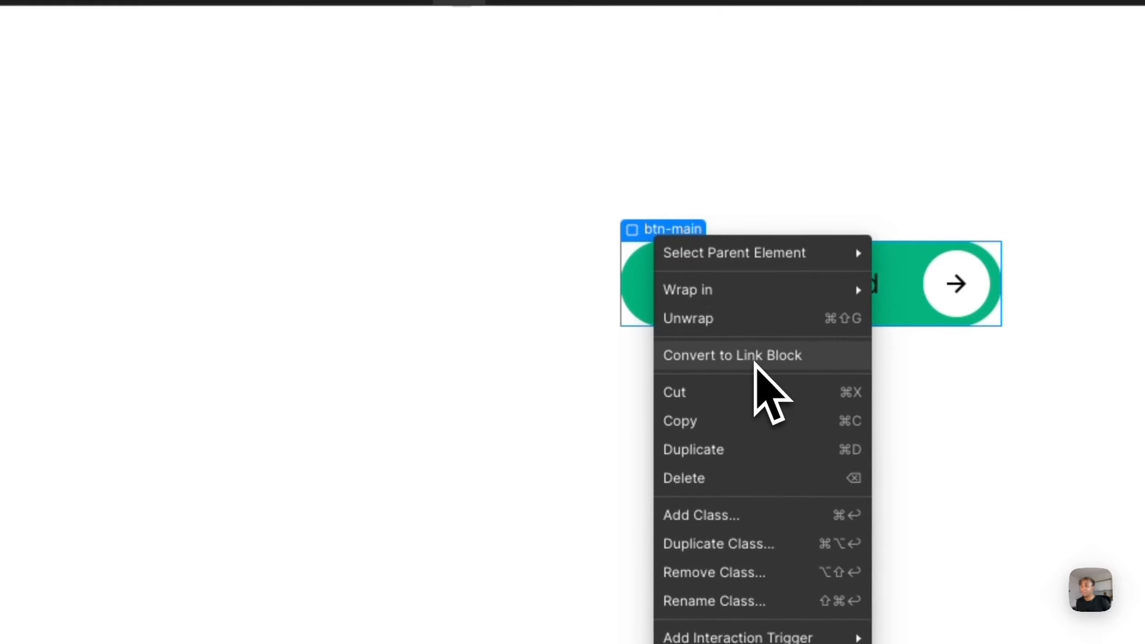
left_click(754, 361)
left_click(718, 230)
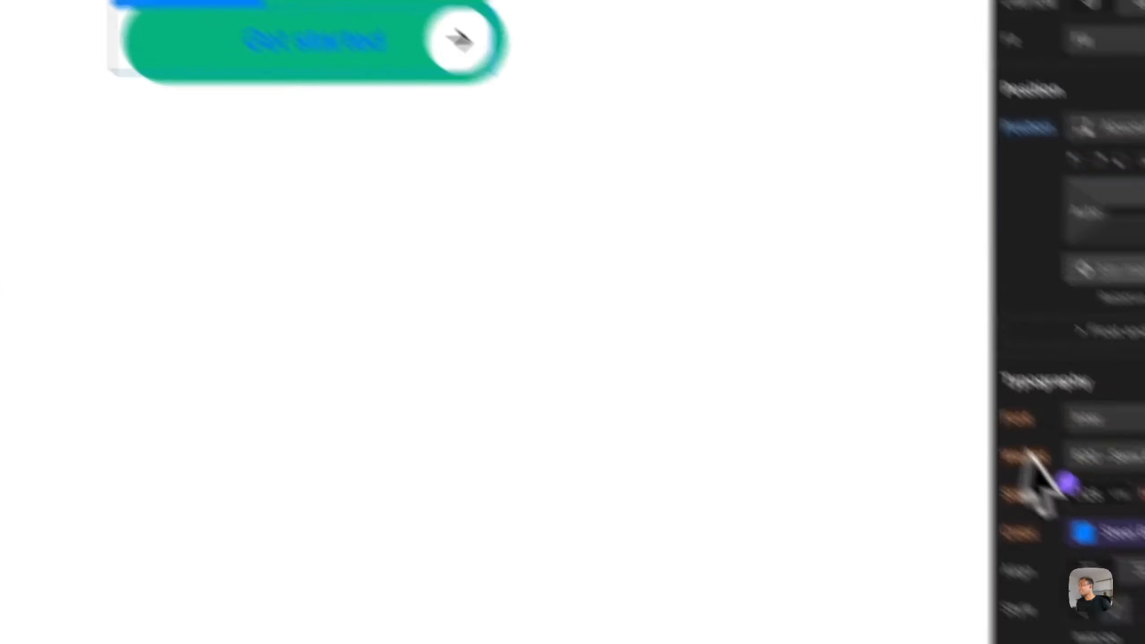
- Edit the Steel Blue colour variable's value to #252525
left_click(1117, 431)
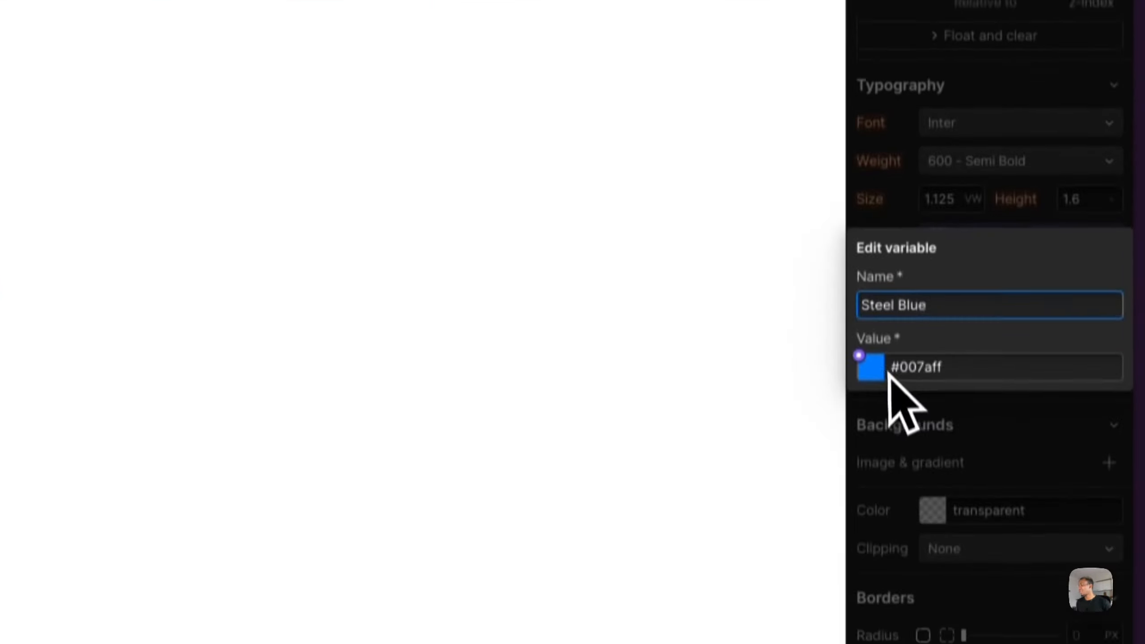
left_click(879, 561)
left_click_drag(920, 485, 838, 514)
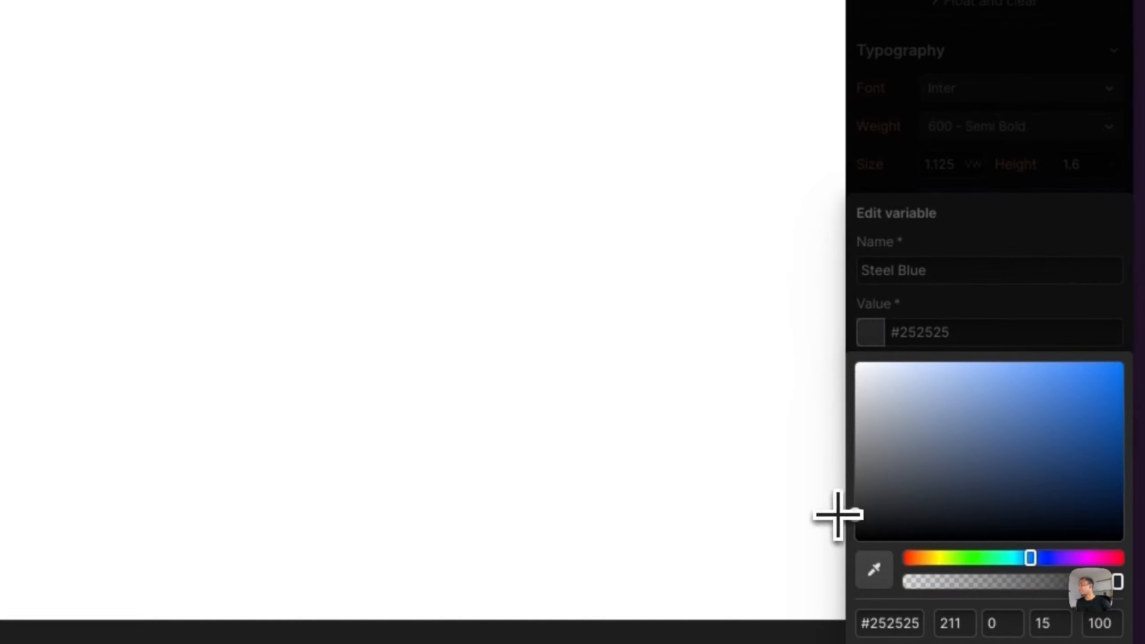
left_click(989, 307)
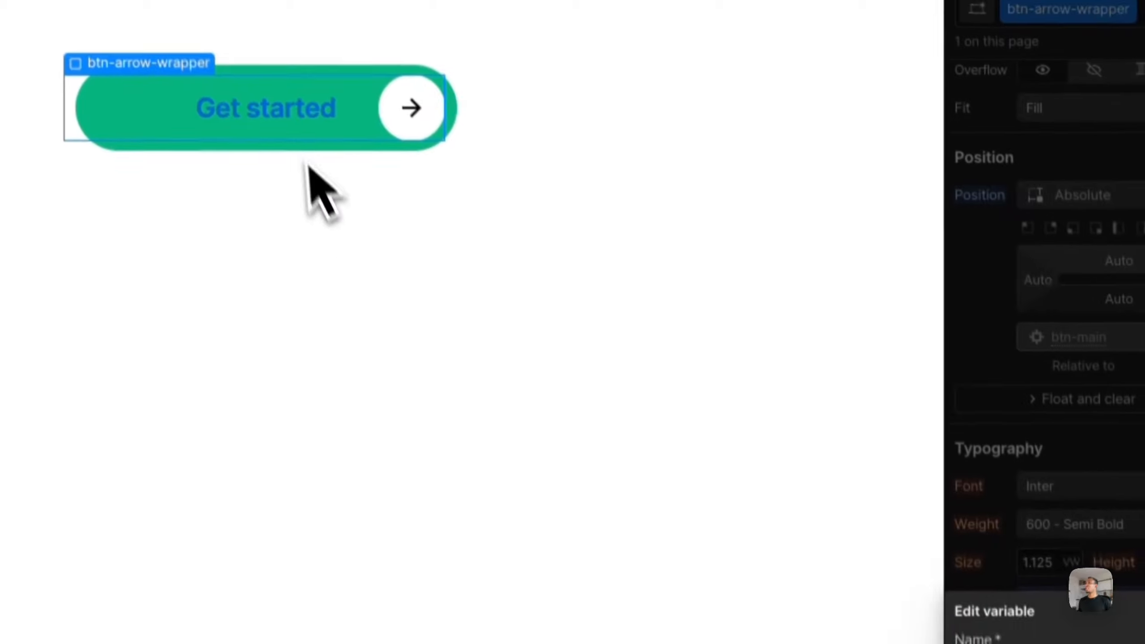
left_click(310, 191)
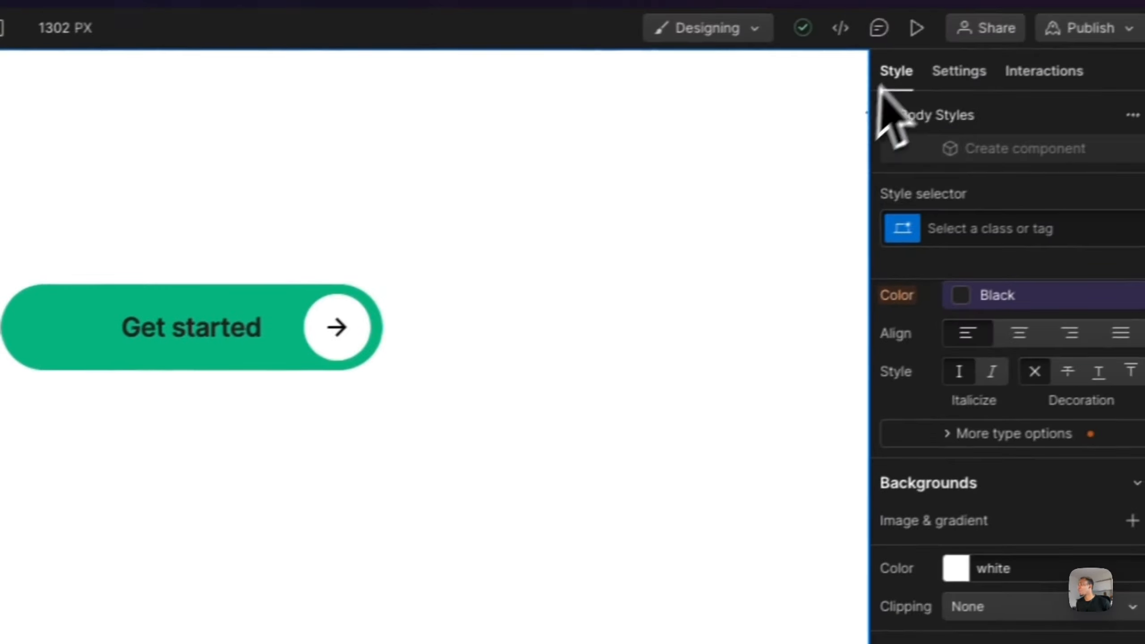
- Preview the button and compare it with the IssueBucks site tab
left_click(916, 28)
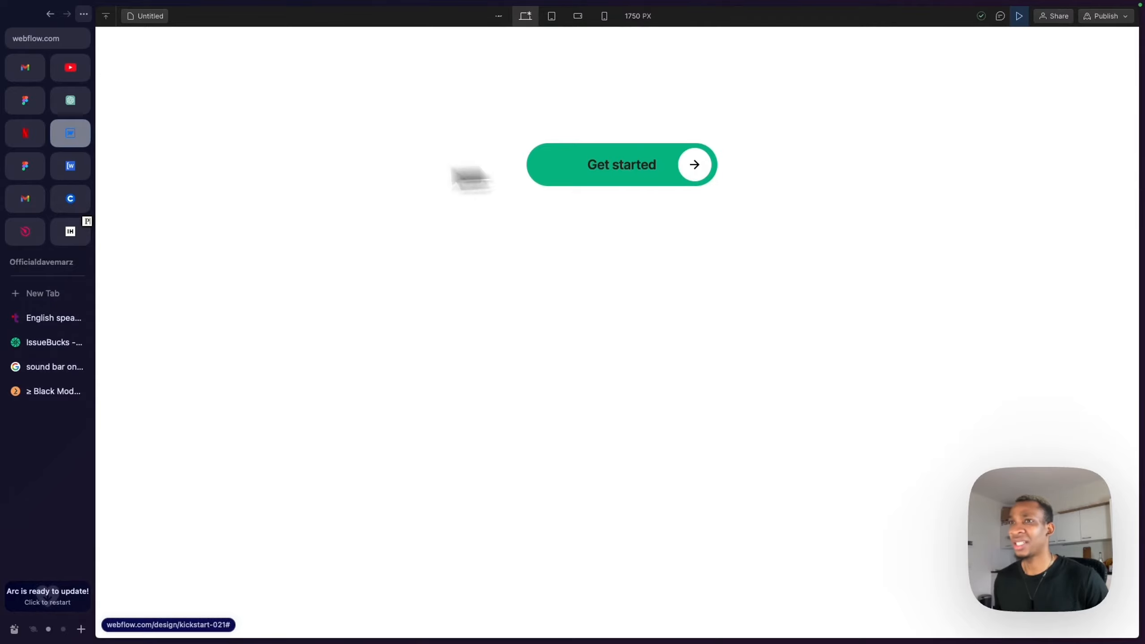
left_click(45, 346)
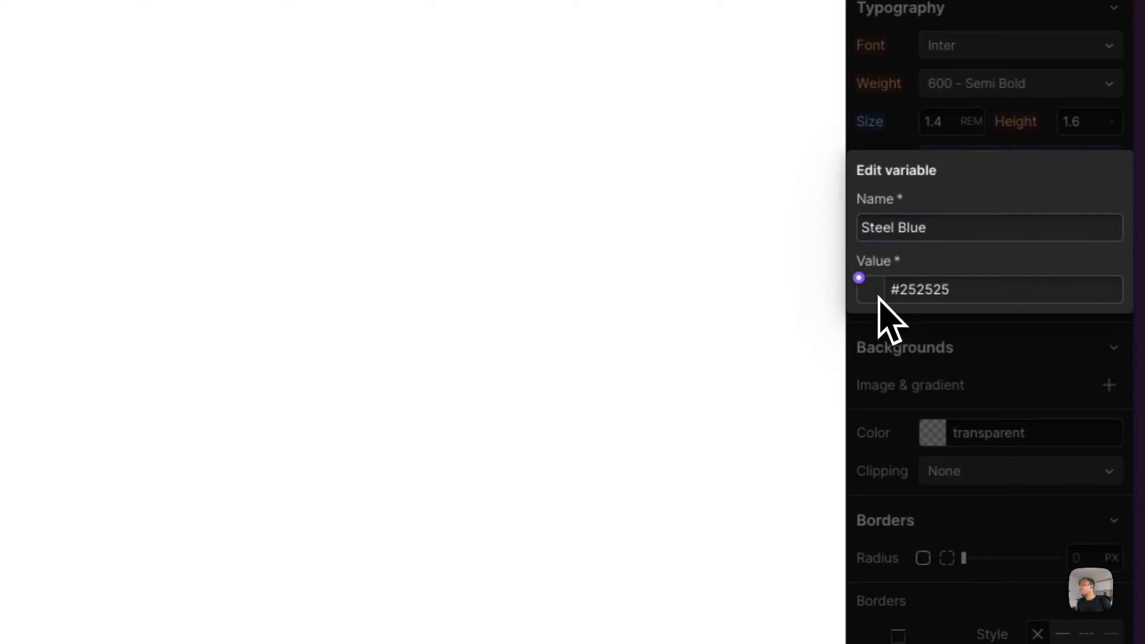
- Change the Steel Blue variable's colour to near-white and preview the button
left_click(872, 290)
left_click(921, 391)
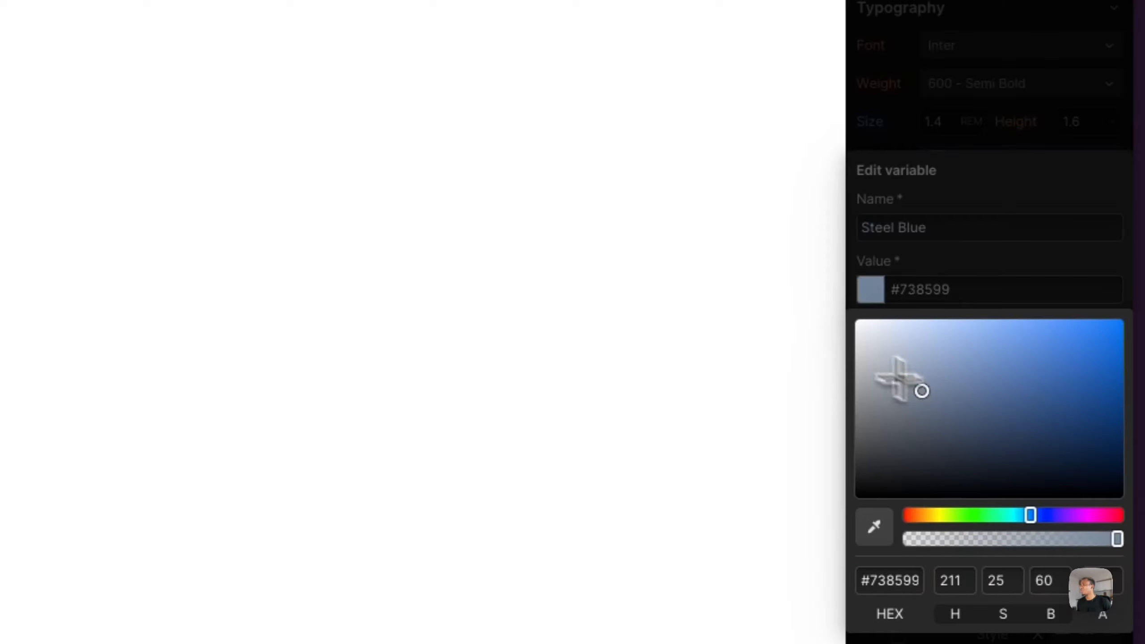
left_click_drag(898, 379, 823, 331)
left_click(911, 262)
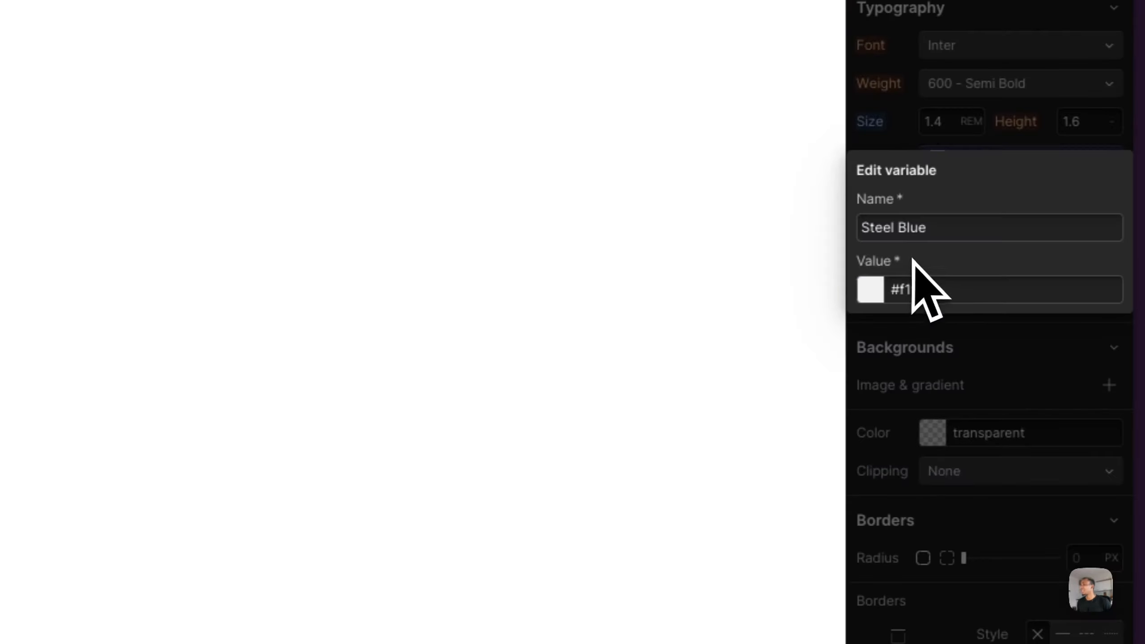
left_click(894, 28)
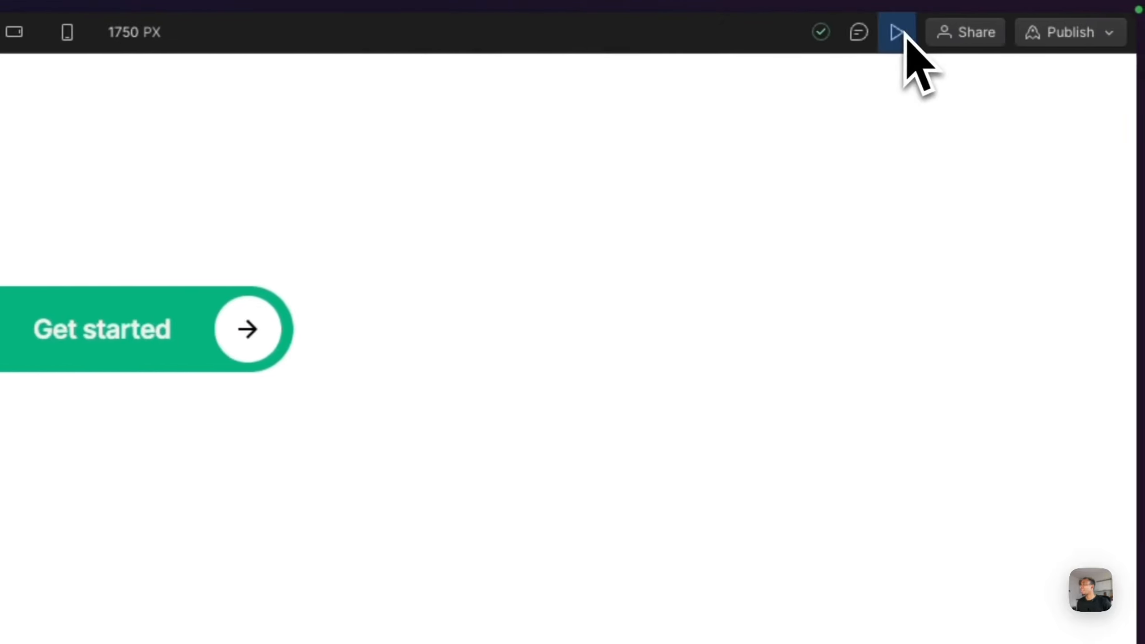
- Switch btn-text's style selector to the Pressed state and preview the button again
left_click(901, 31)
left_click(1103, 167)
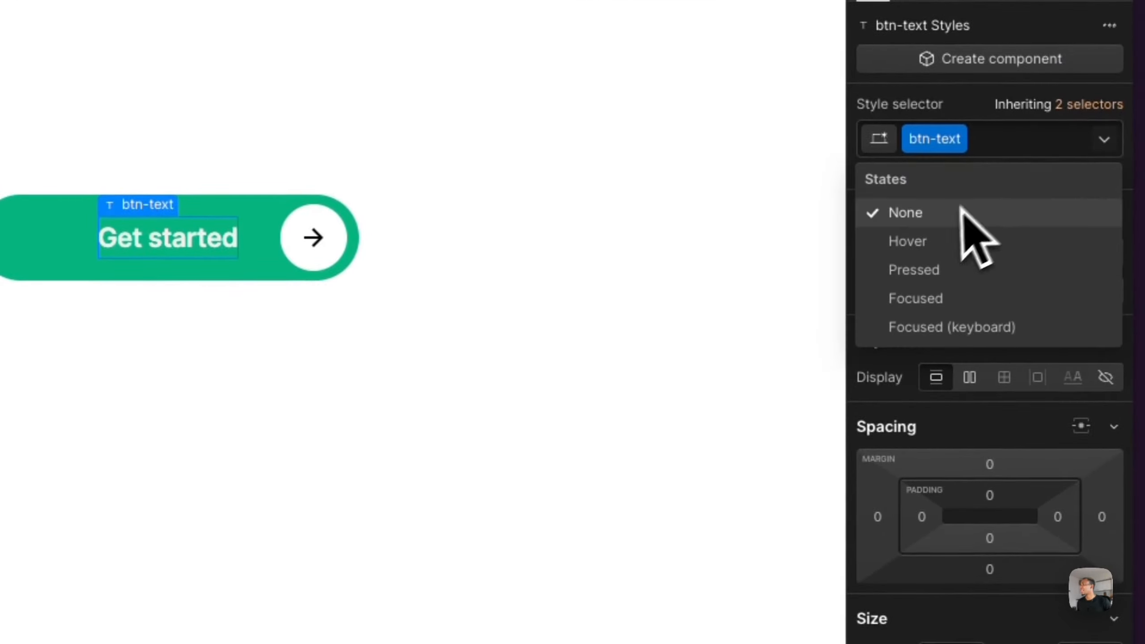
left_click(942, 269)
left_click(1019, 16)
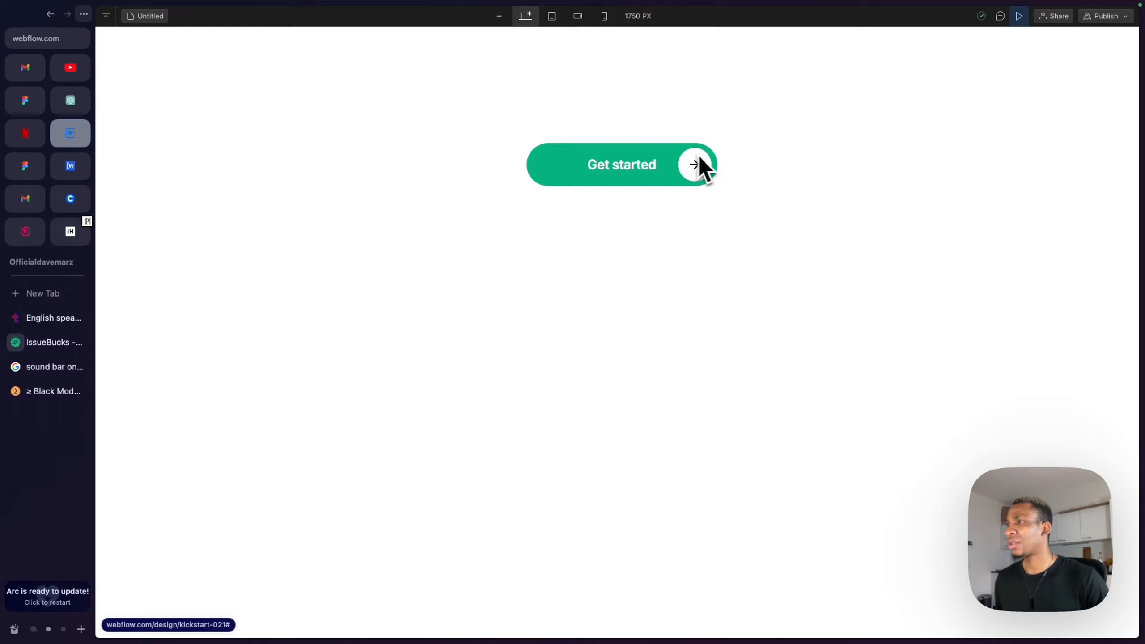
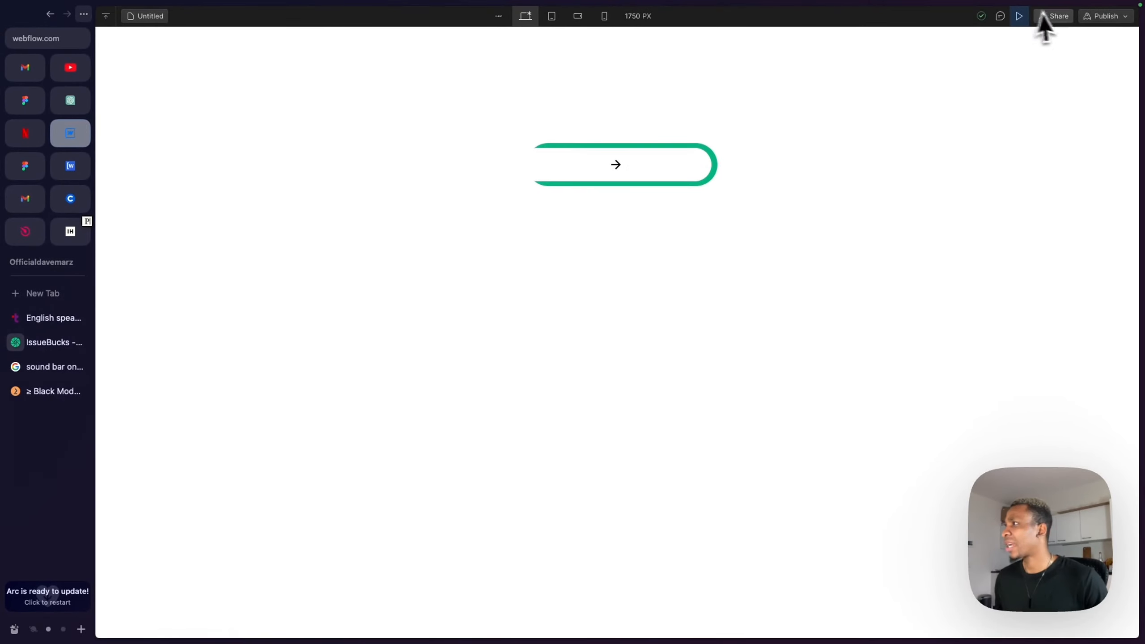
- Exit preview and open the btn-interaction hover animation to examine its btn-text Text Color action
left_click(1019, 16)
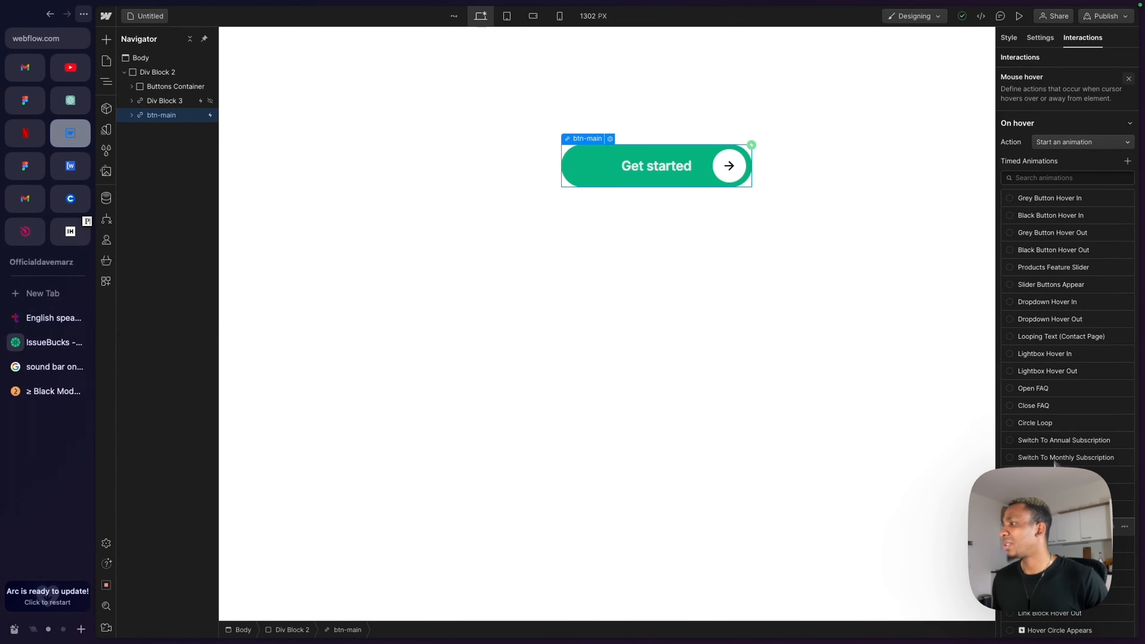
scroll(1053, 458, "down", 9)
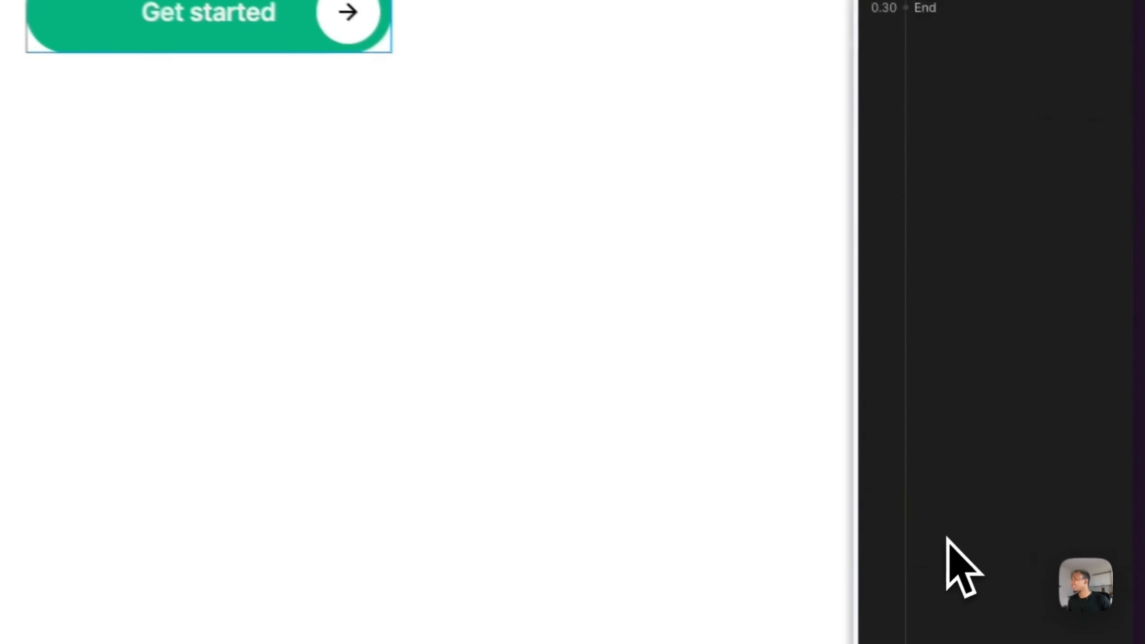
left_click(1128, 82)
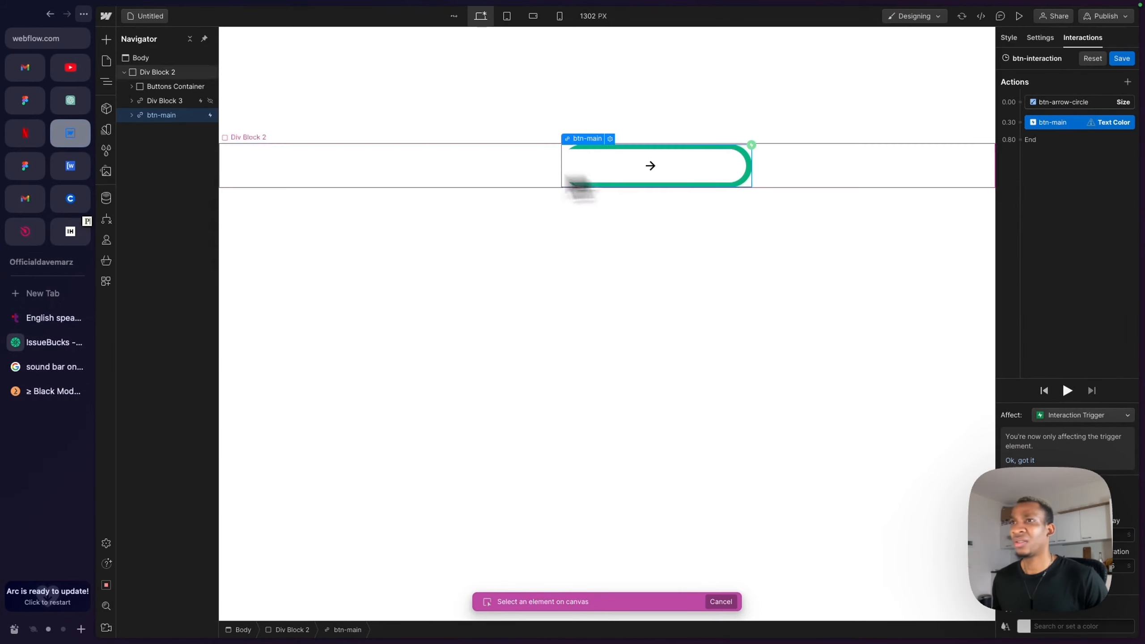
left_click(131, 115)
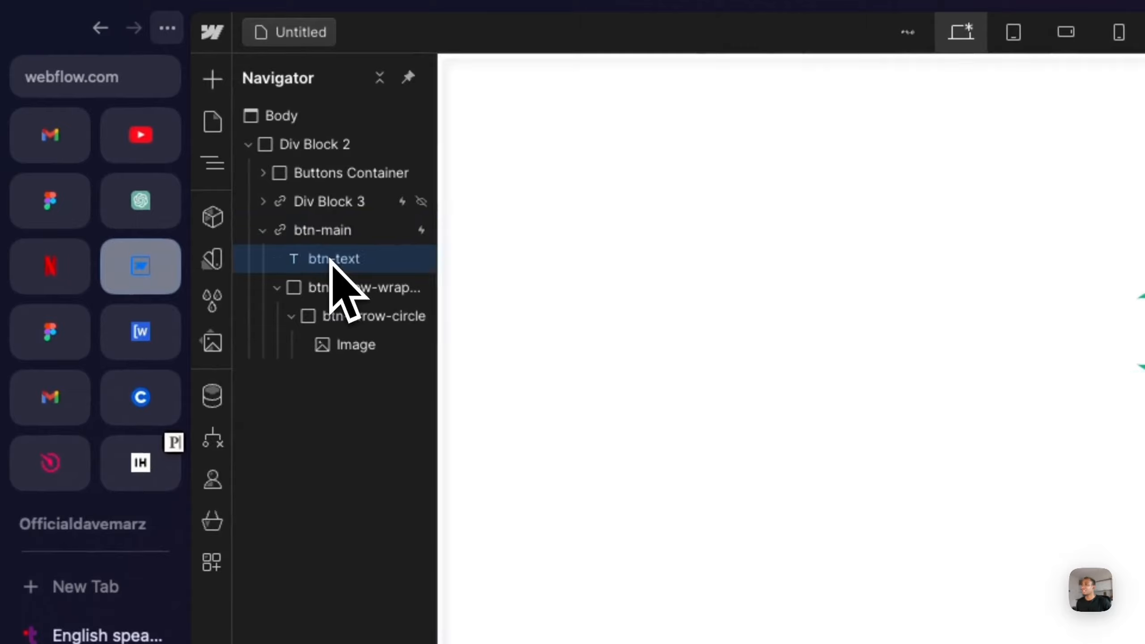
left_click(165, 129)
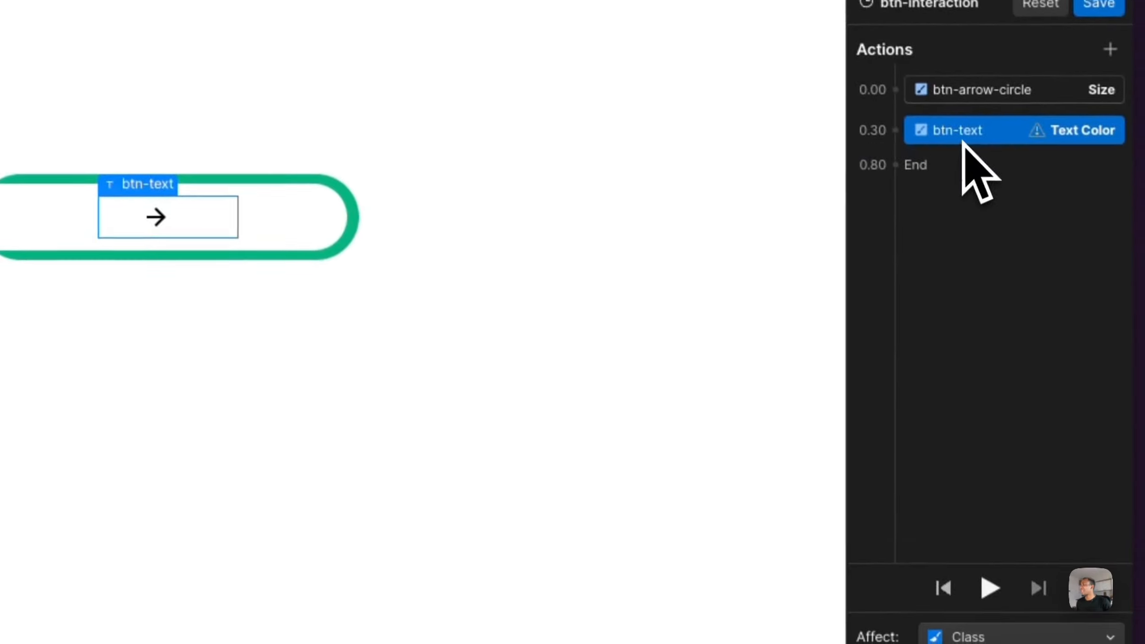
left_click(904, 608)
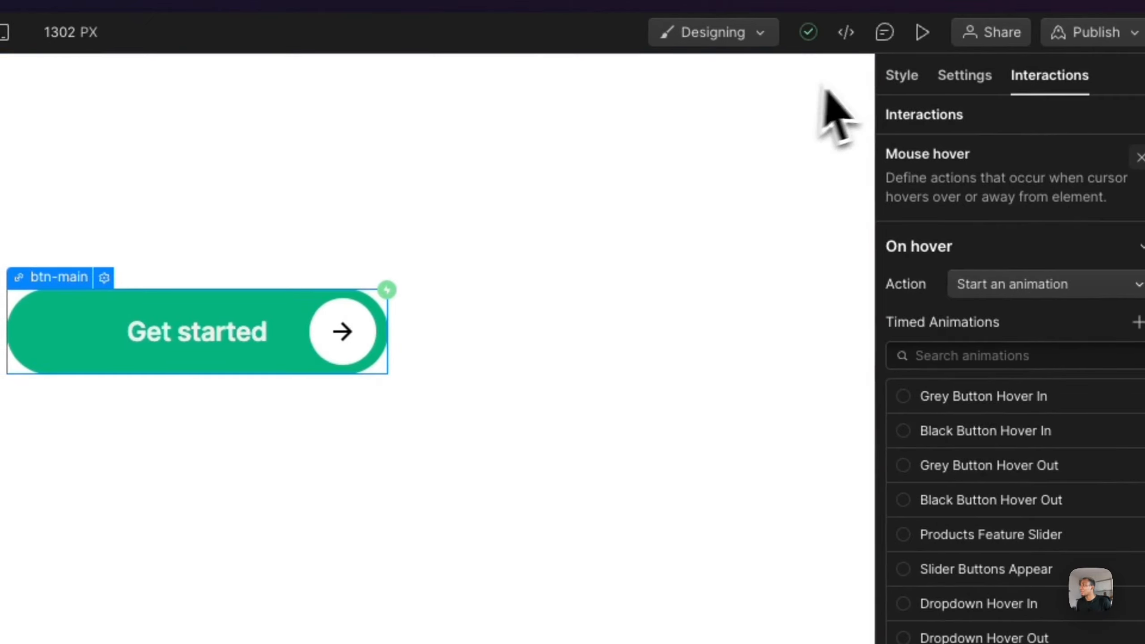
- Set the btn-text element's z-index to 2
left_click(898, 77)
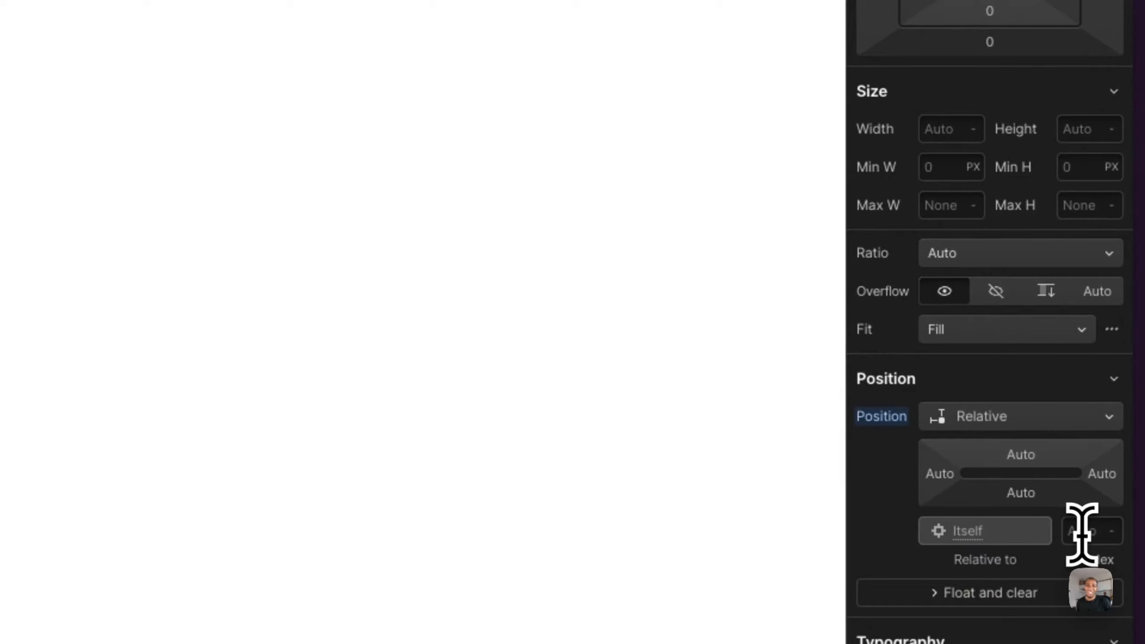
left_click(1081, 532)
type("2")
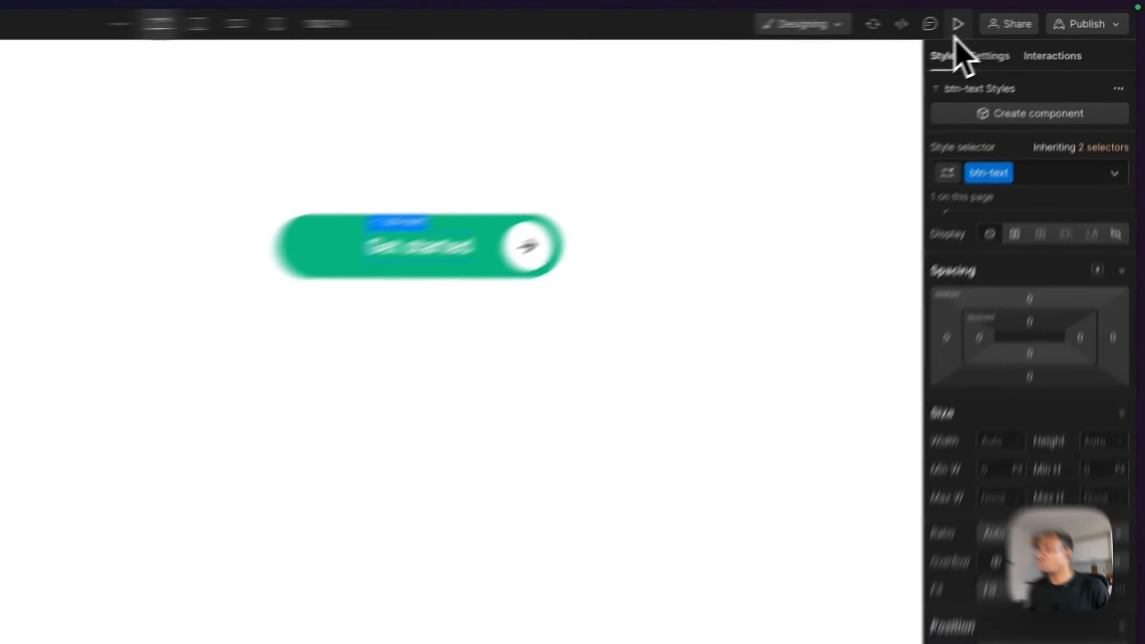
- Preview the button's hover effect and return to the designer
left_click(958, 23)
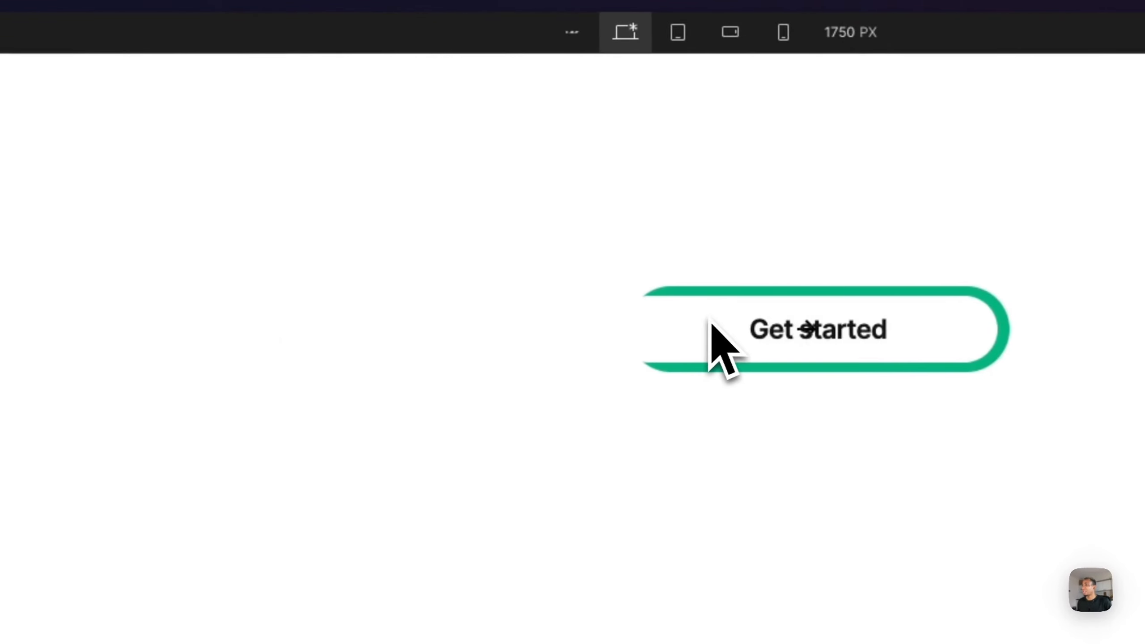
left_click(956, 23)
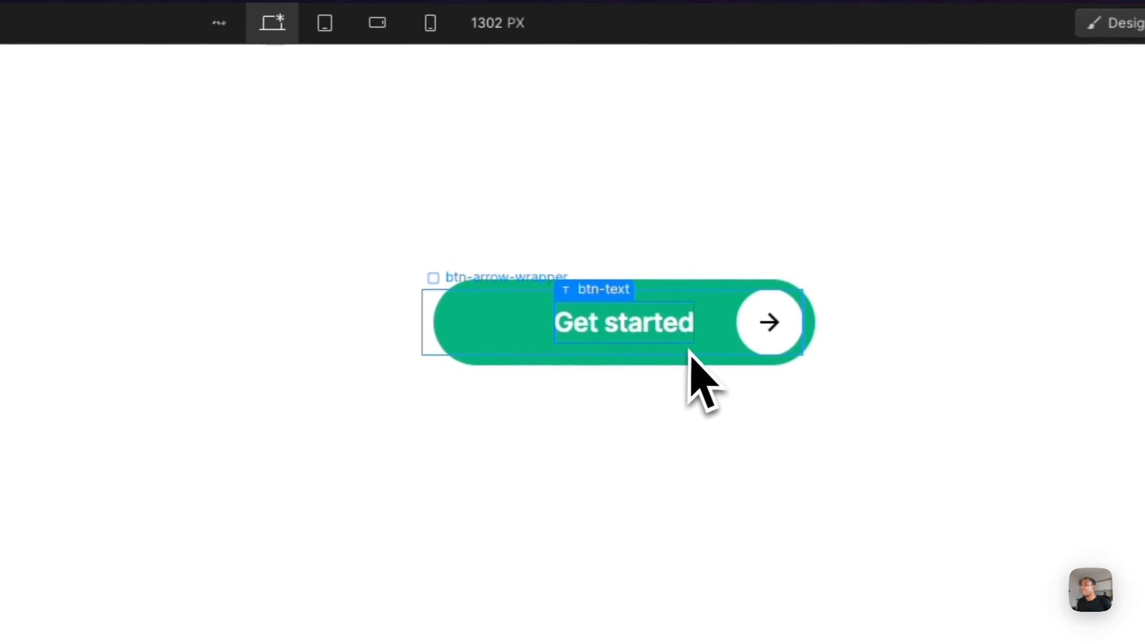
left_click(690, 353)
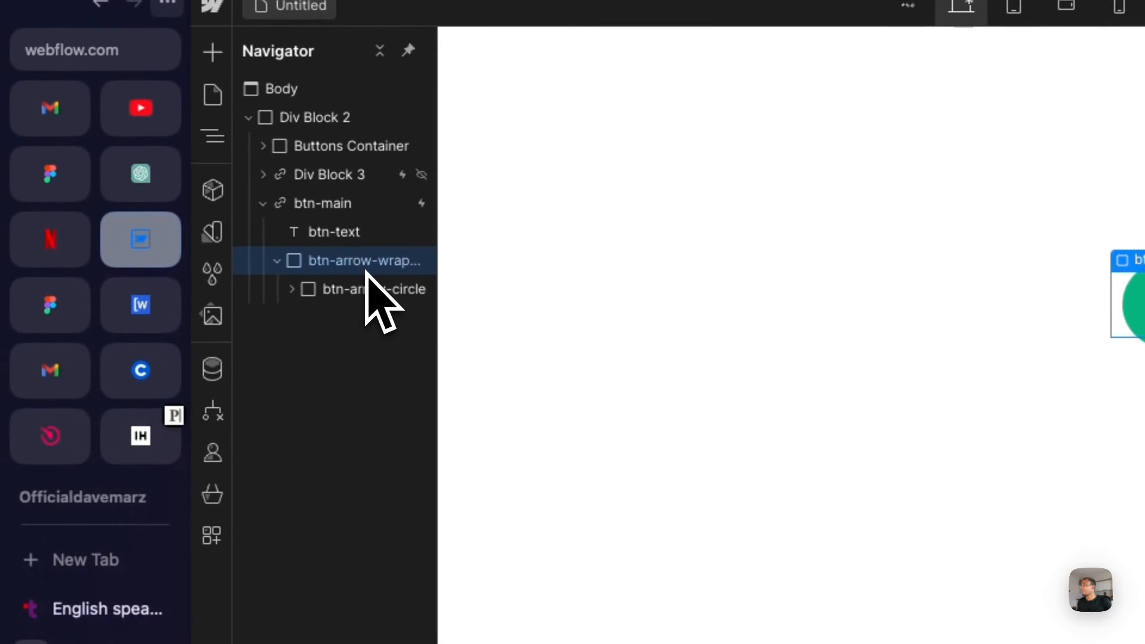
- Justify btn-arrow-circle's content to the end and preview the button
left_click(370, 289)
left_click(292, 290)
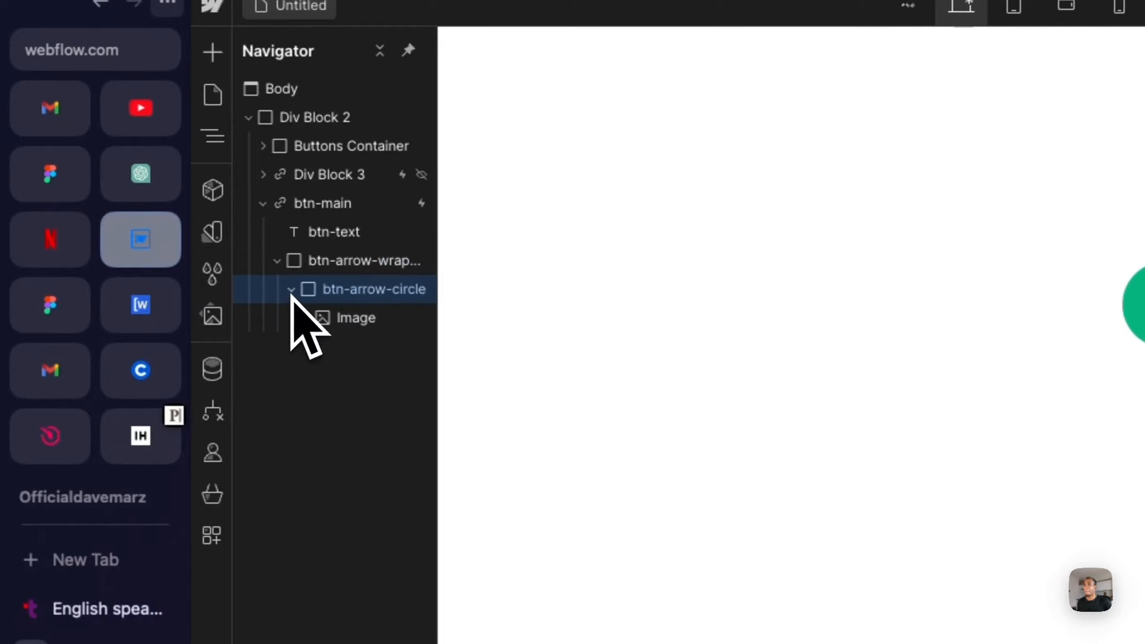
left_click(292, 289)
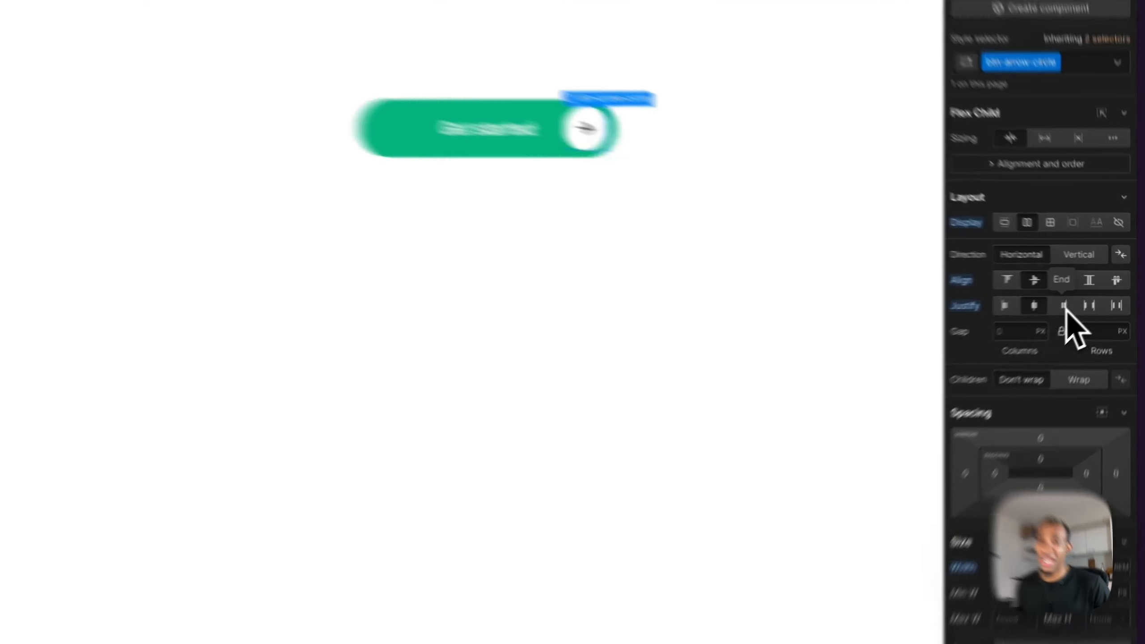
left_click(1065, 307)
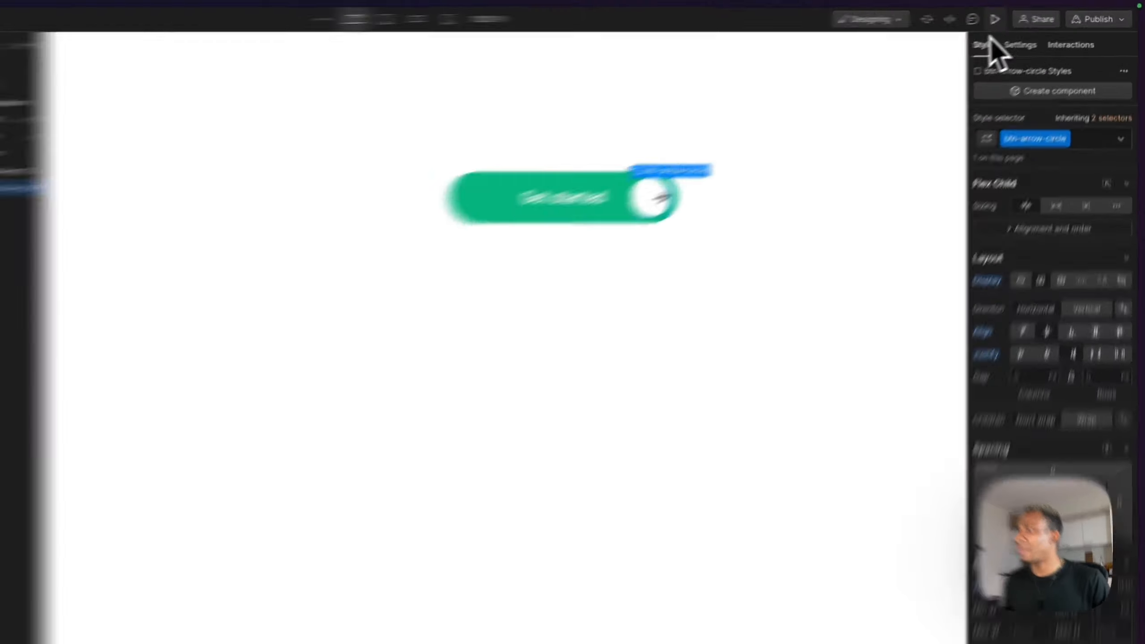
left_click(994, 19)
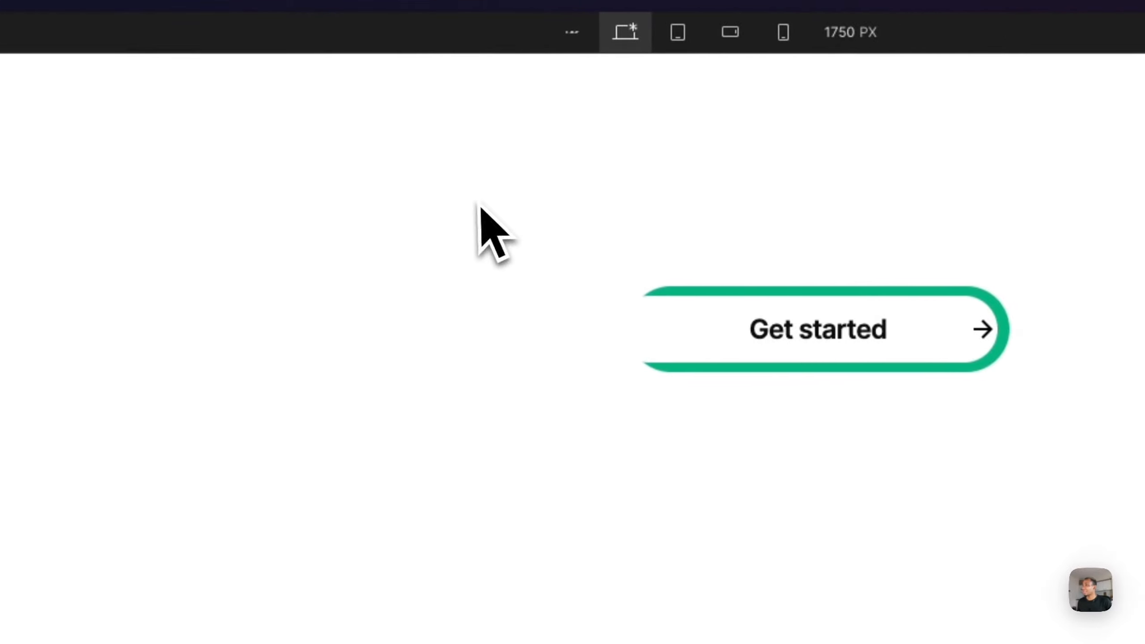
left_click(908, 35)
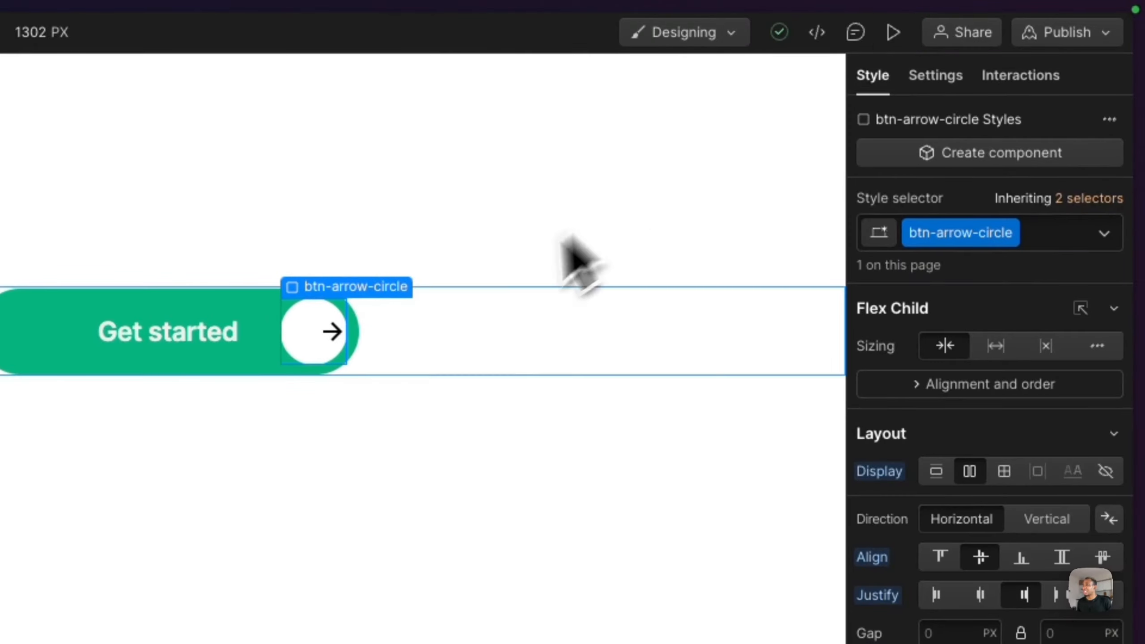
- Give the arrow image a new class named btn-arrow
left_click(331, 339)
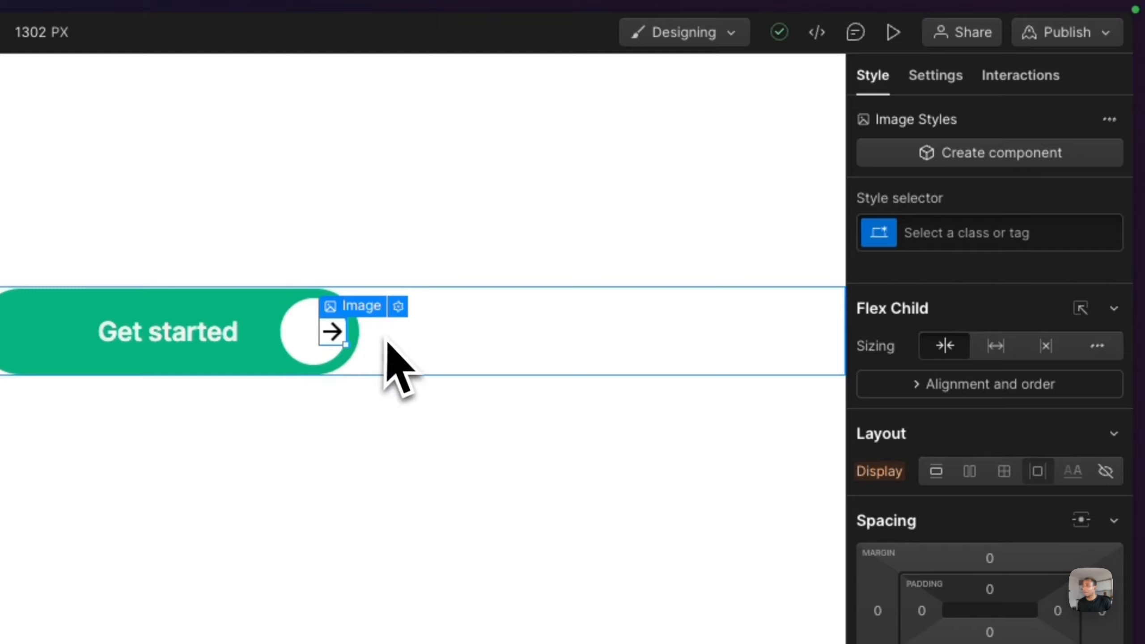
left_click(922, 235)
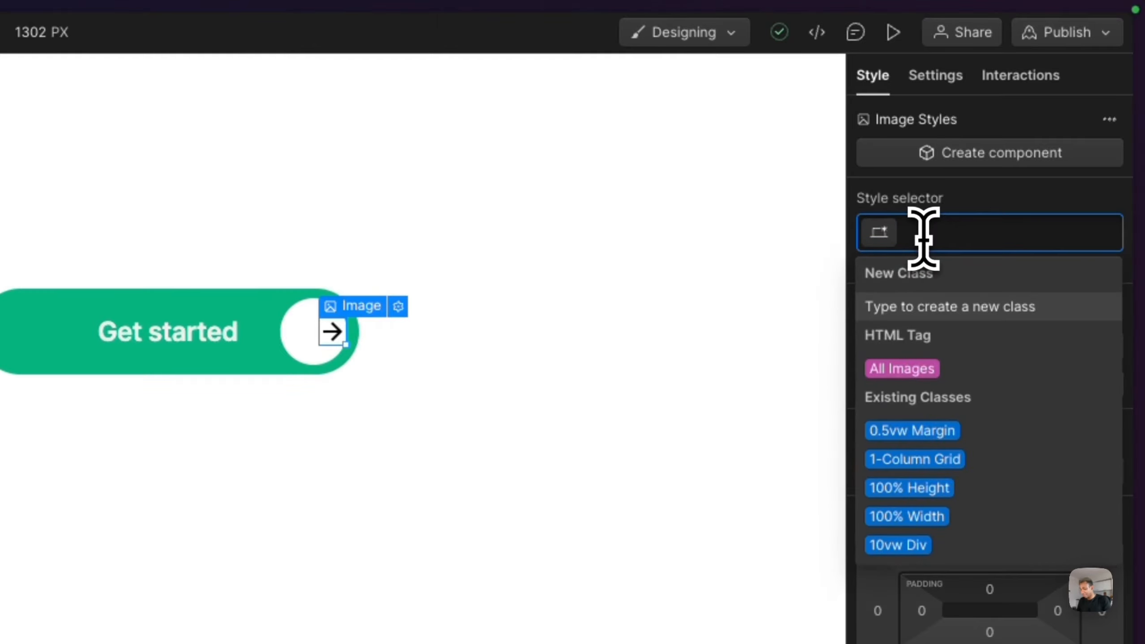
type("btn-arrow")
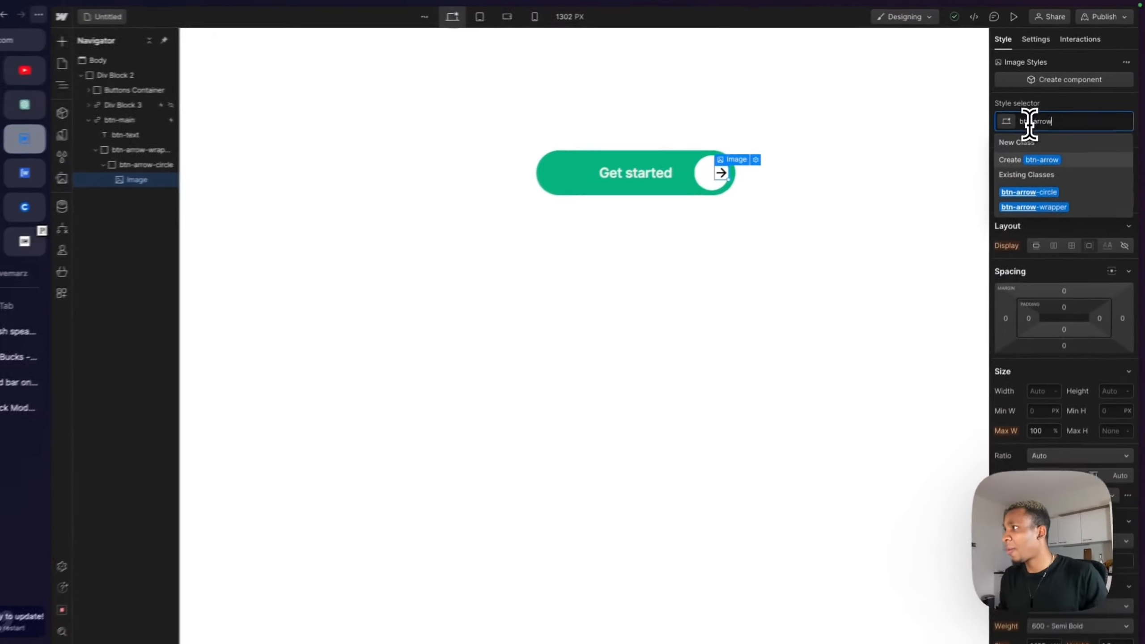
key("Return")
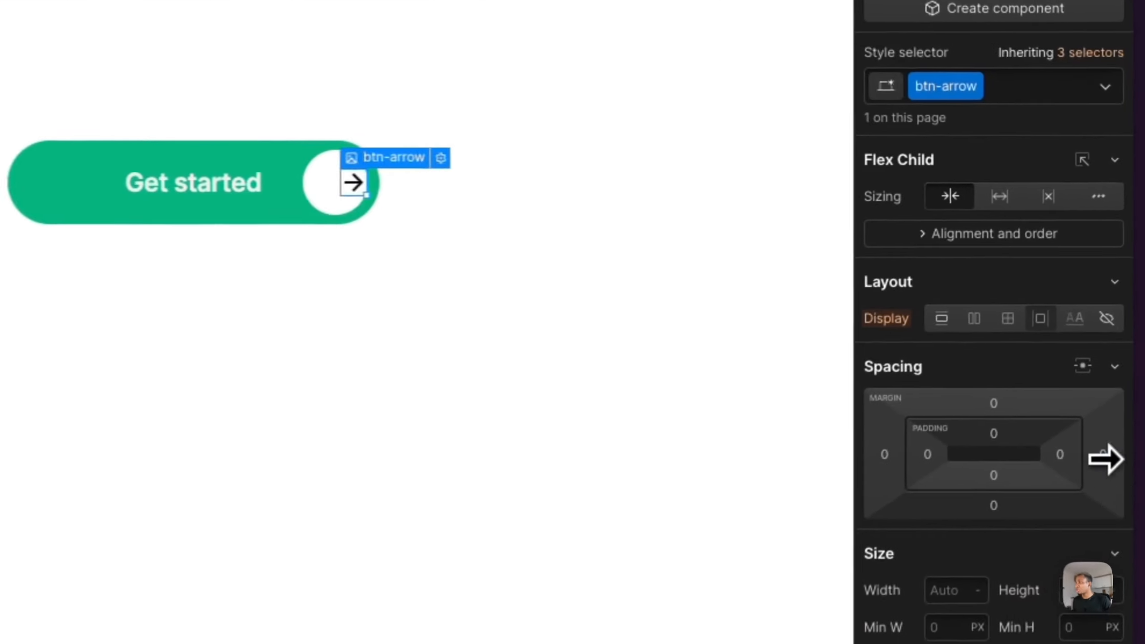
- Set btn-arrow's right margin to 1rem and preview the button
left_click_drag(1125, 306, 1122, 308)
left_click_drag(1099, 467, 1108, 460)
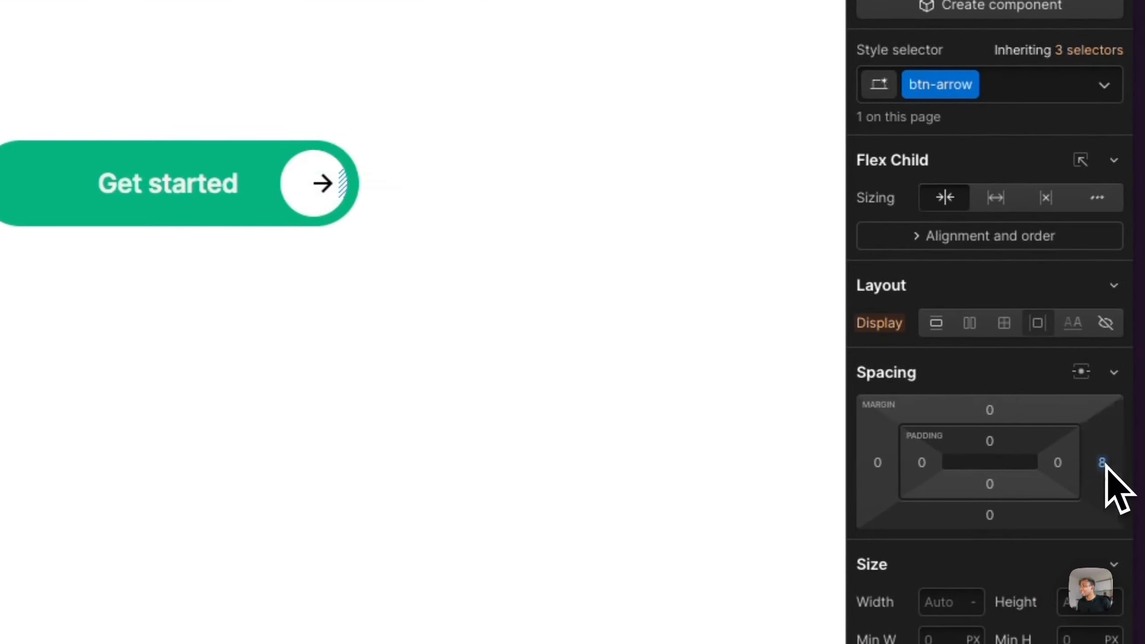
left_click(1017, 16)
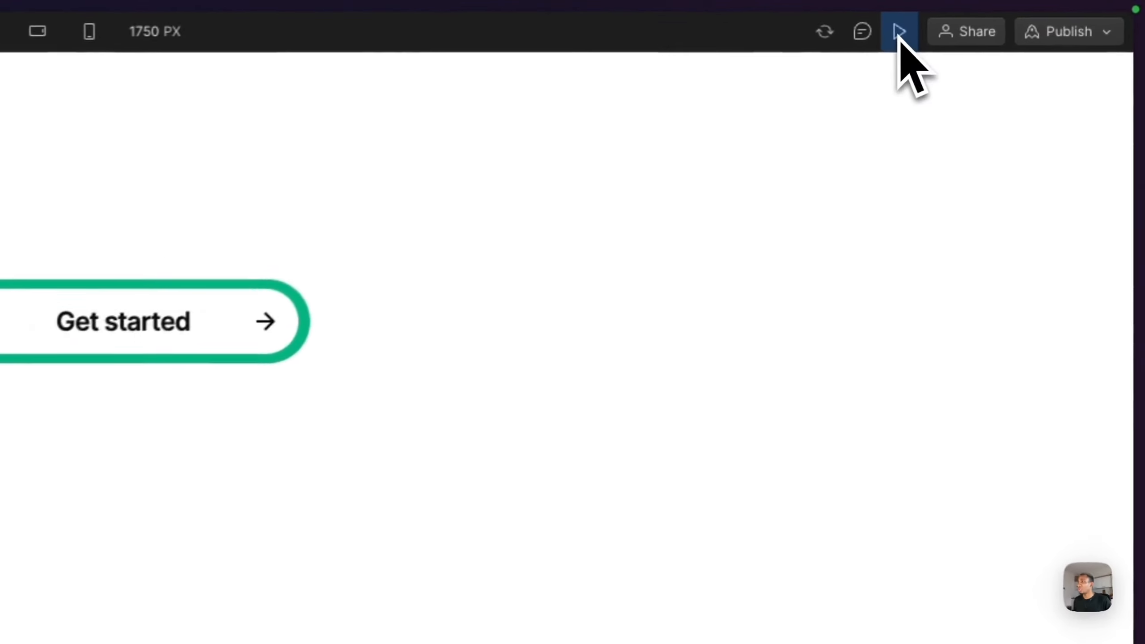
left_click(898, 36)
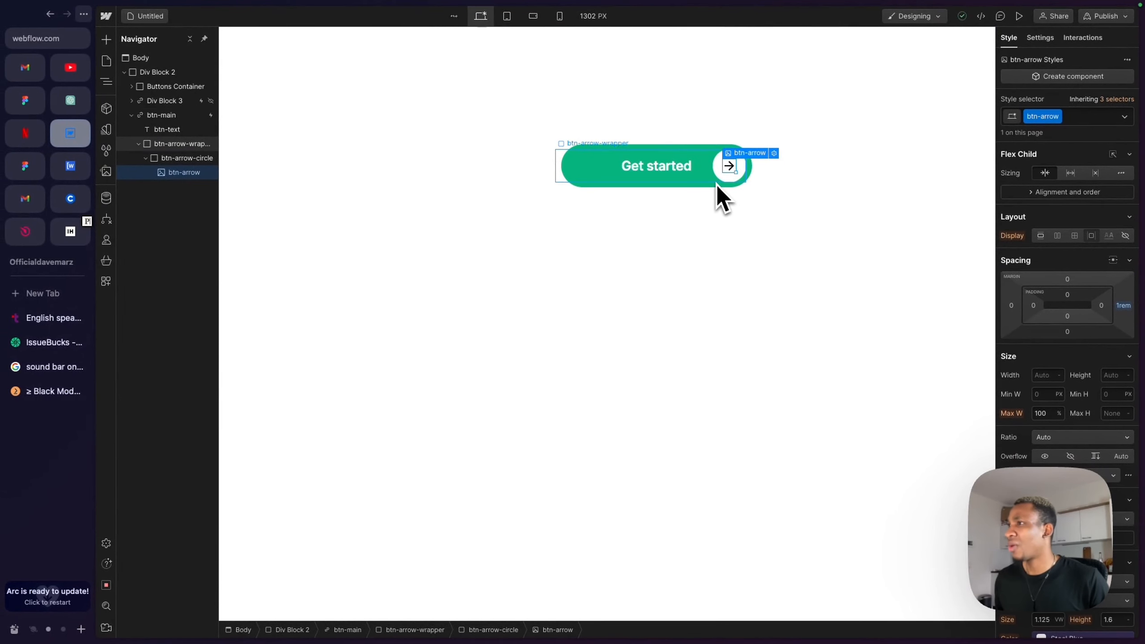
left_click(1018, 16)
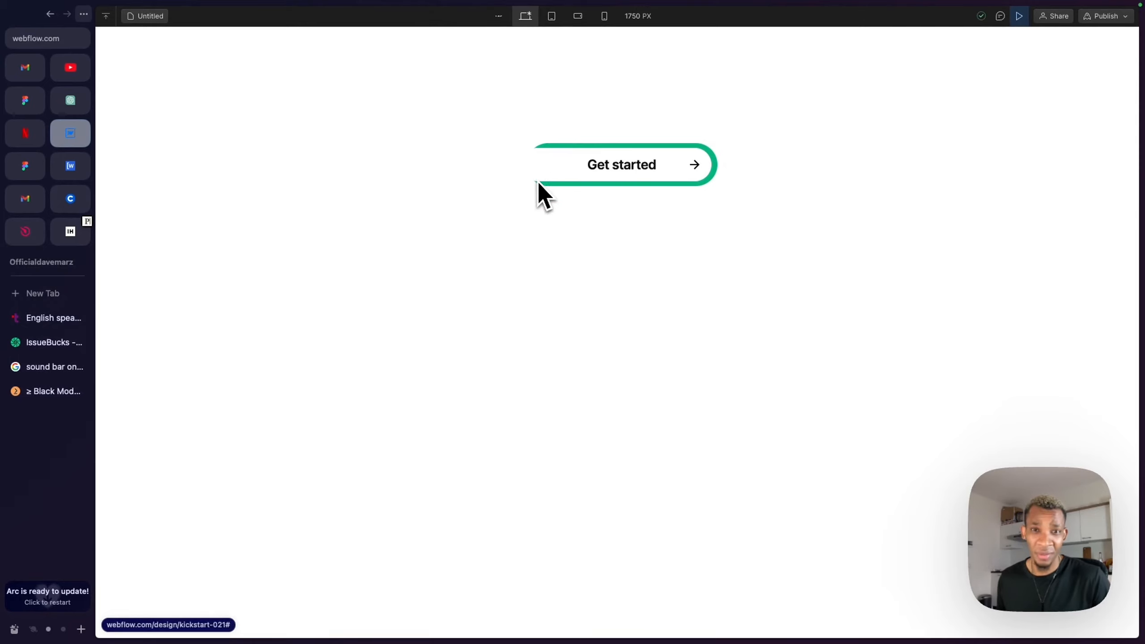
left_click(1019, 15)
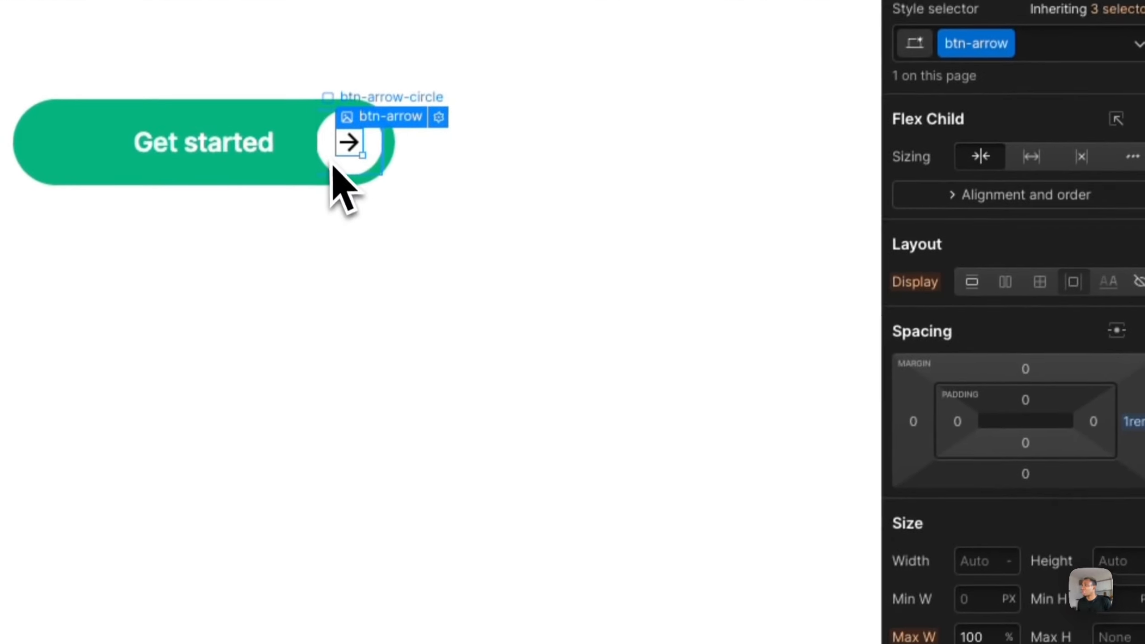
- Set btn-arrow-circle's left margin to 1rem and preview the button
left_click(333, 165)
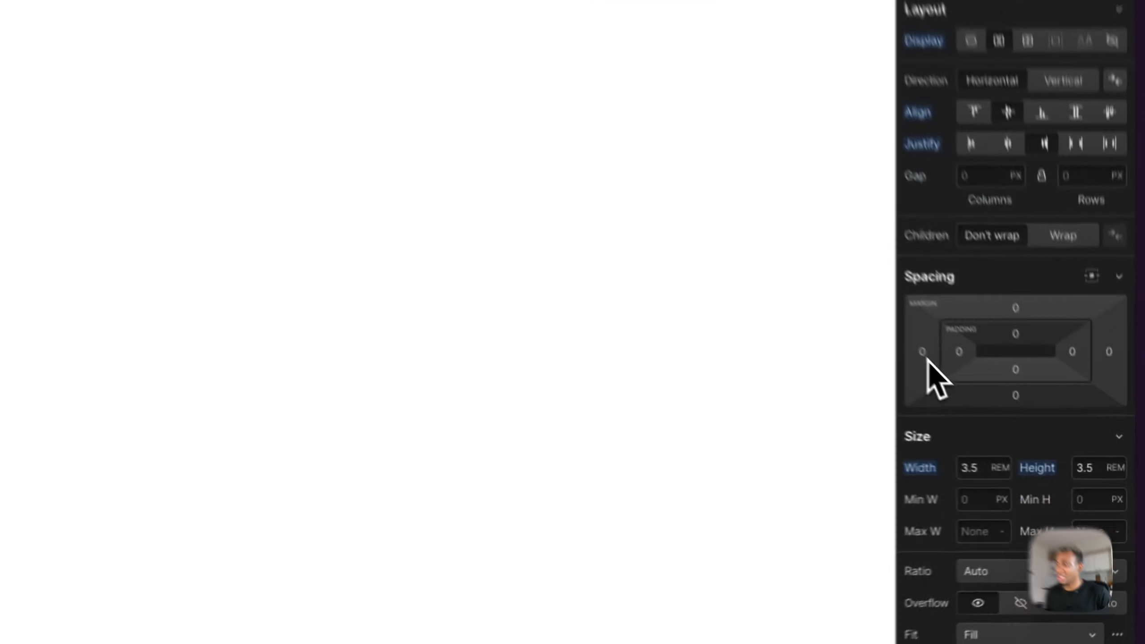
left_click(1013, 424)
type("1")
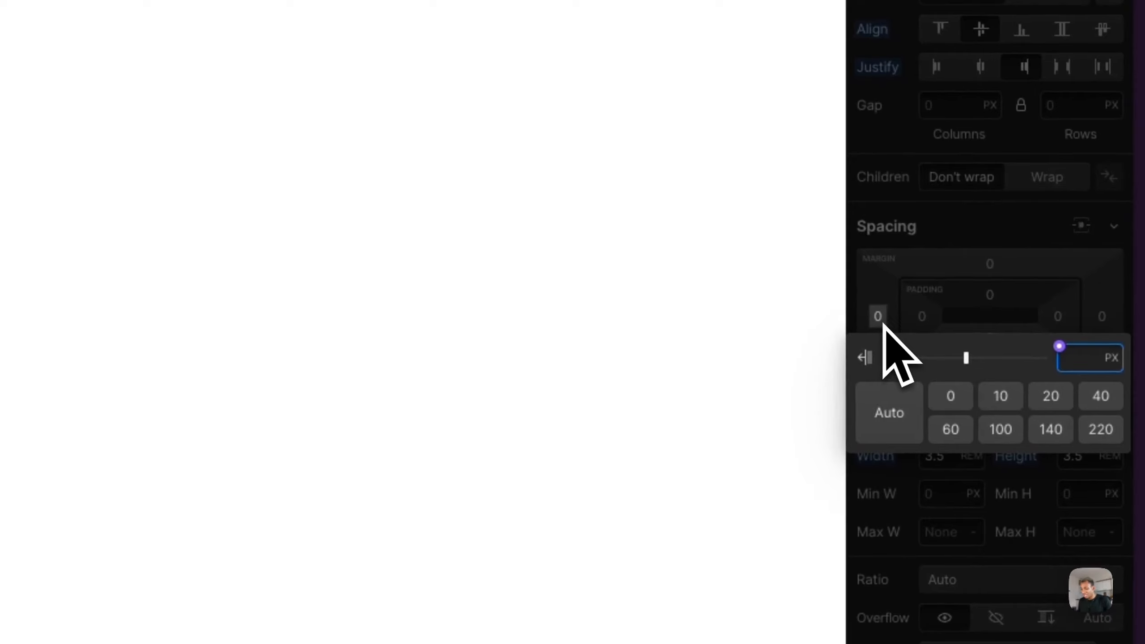
type("rem")
key("Return")
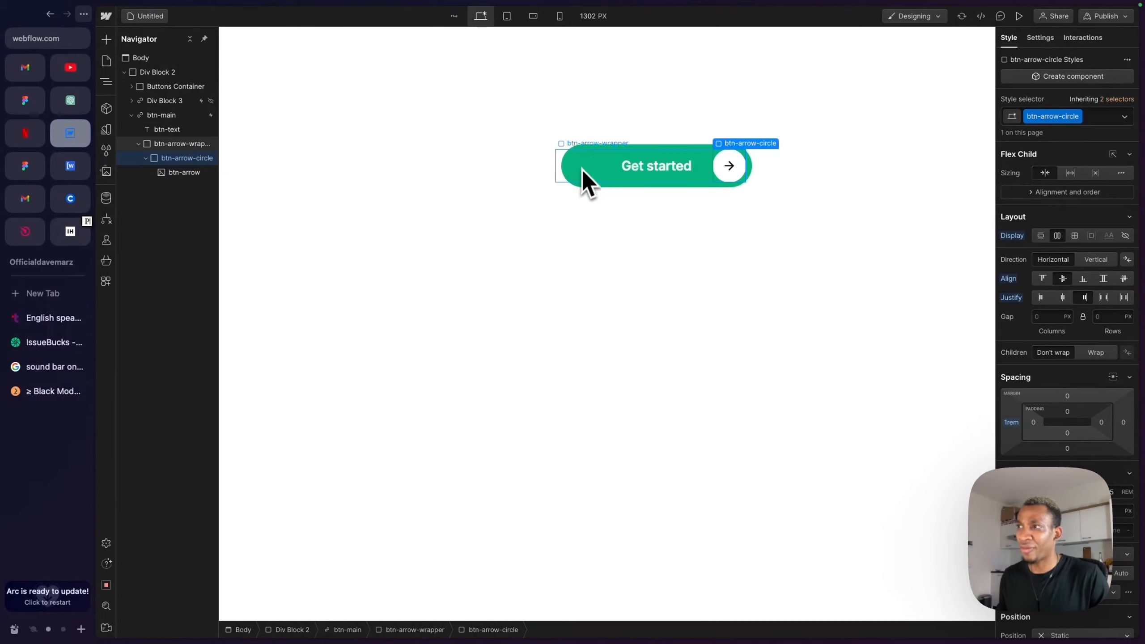
left_click(1020, 16)
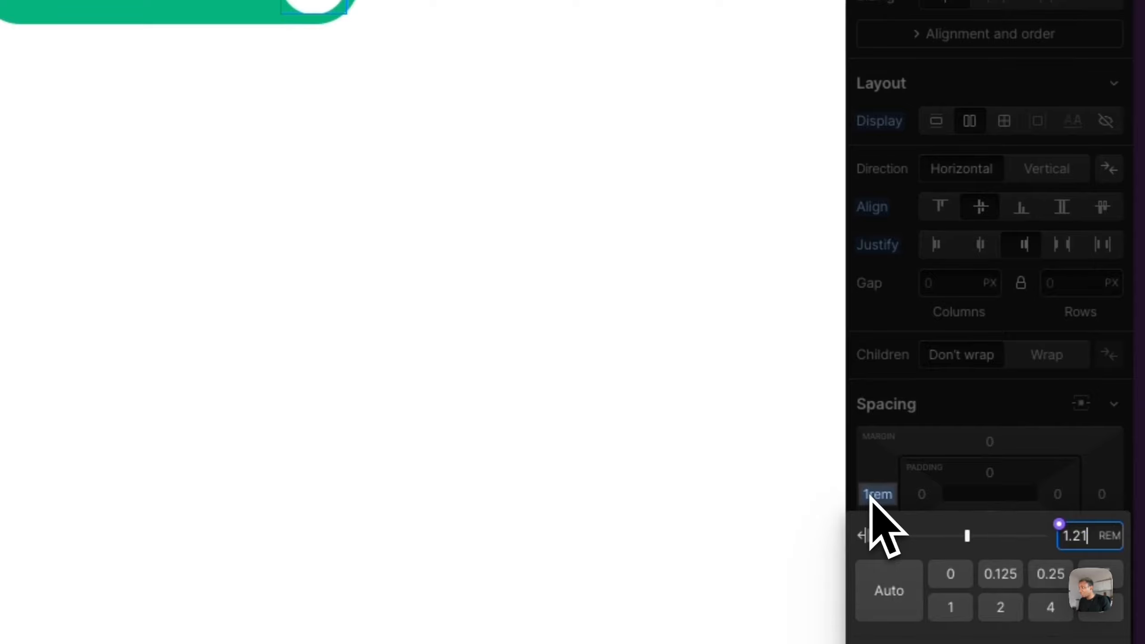
- Change btn-arrow-circle's left margin to 1.1rem and preview the button
key("BackSpace")
key("BackSpace")
type("1")
key("Return")
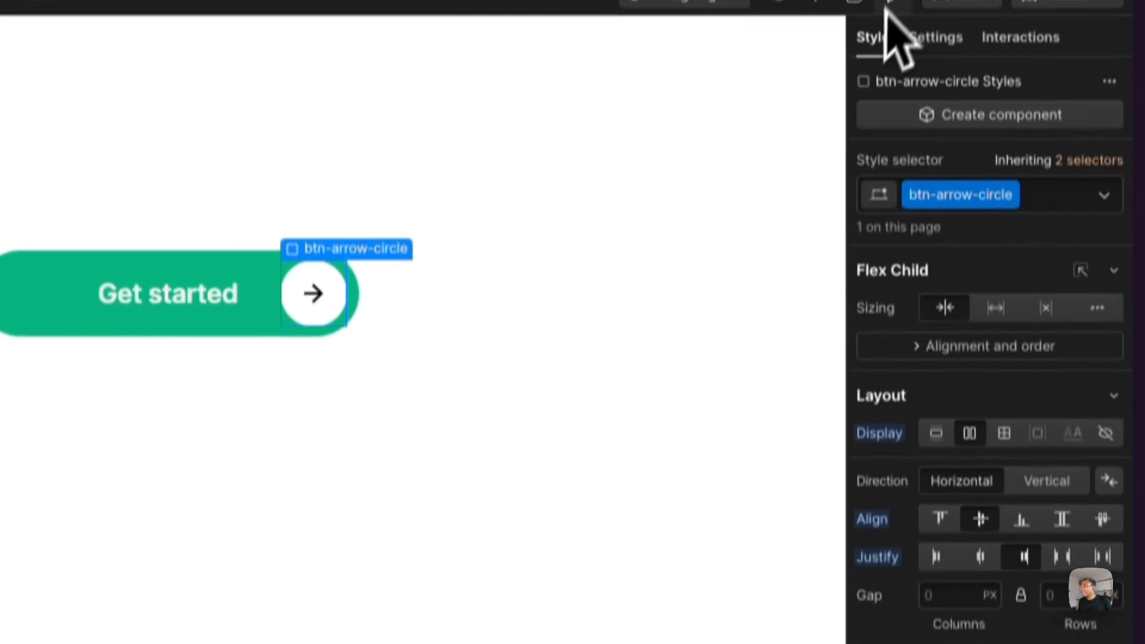
left_click(886, 3)
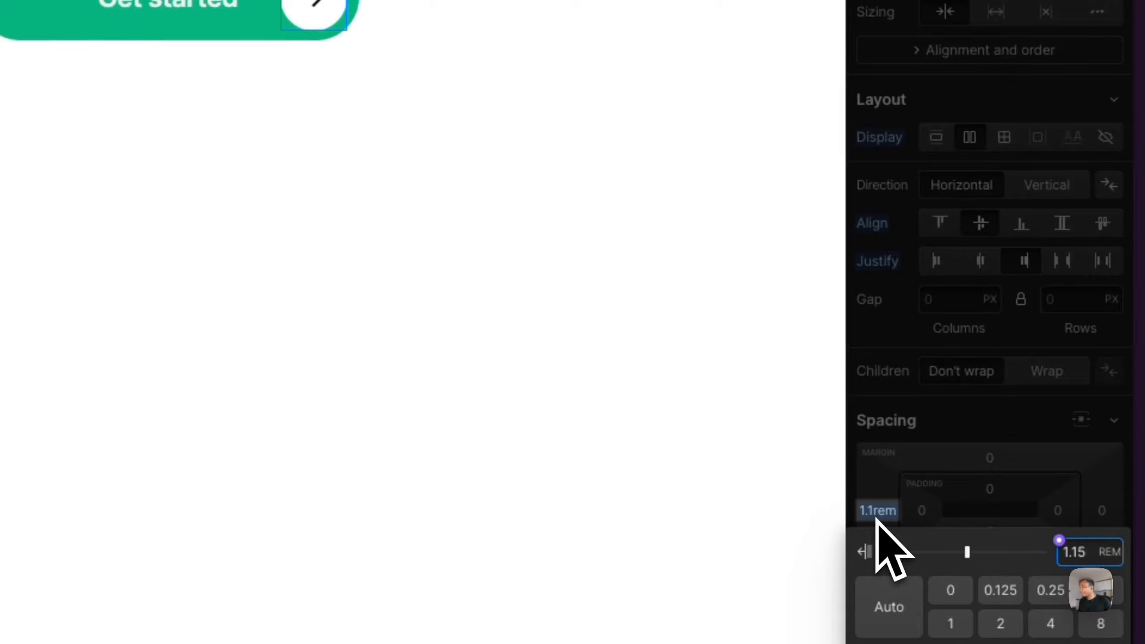
key("Return")
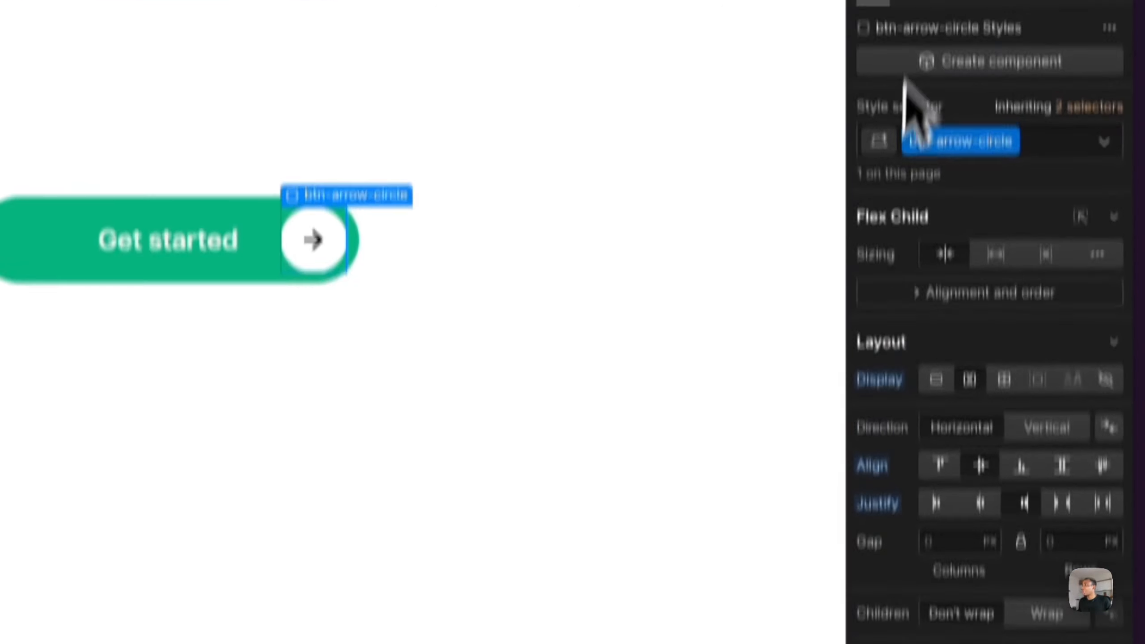
left_click(892, 26)
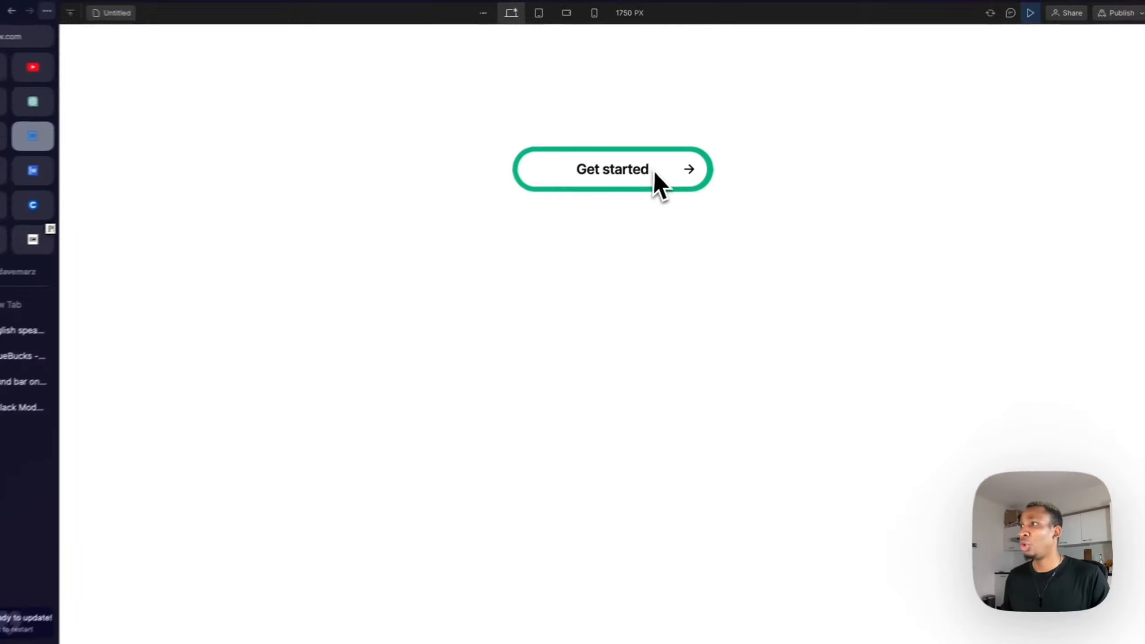
left_click(1031, 13)
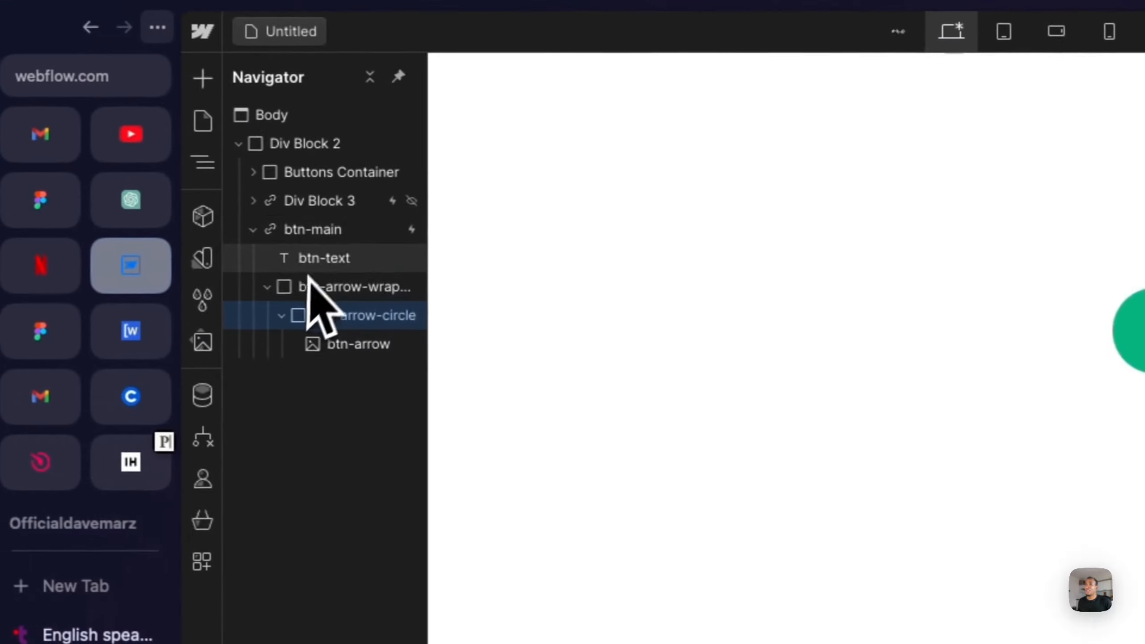
- Select btn-main, open its mouse hover interaction, duplicate the btn-interaction animation and open the copy for editing
left_click(331, 231)
left_click(263, 231)
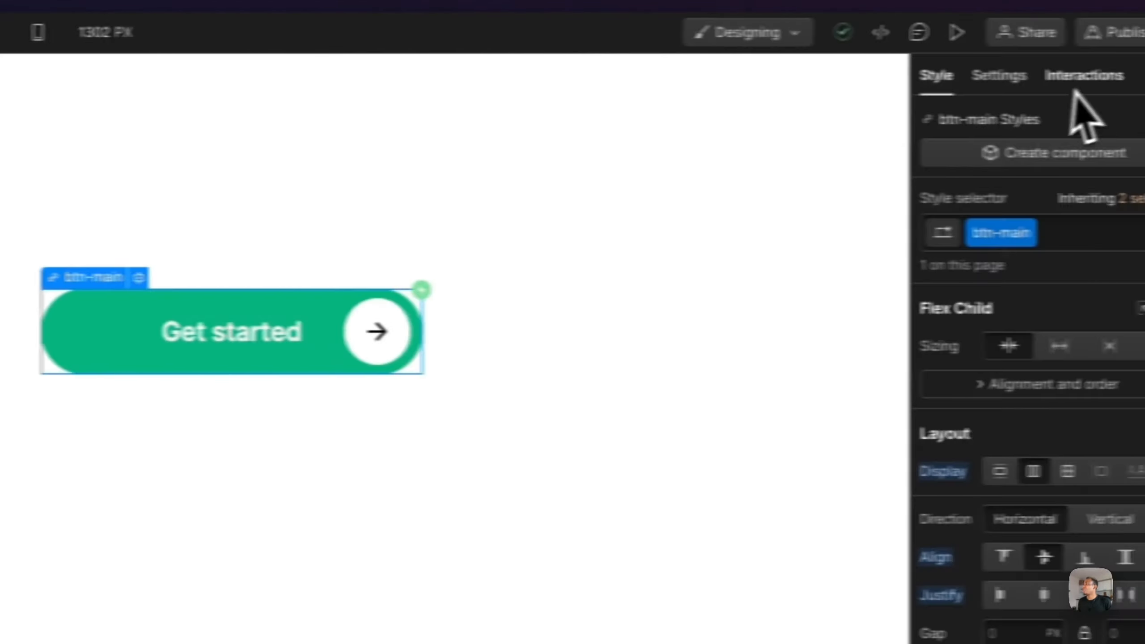
left_click(1080, 78)
left_click(958, 139)
scroll(994, 456, "down", 10)
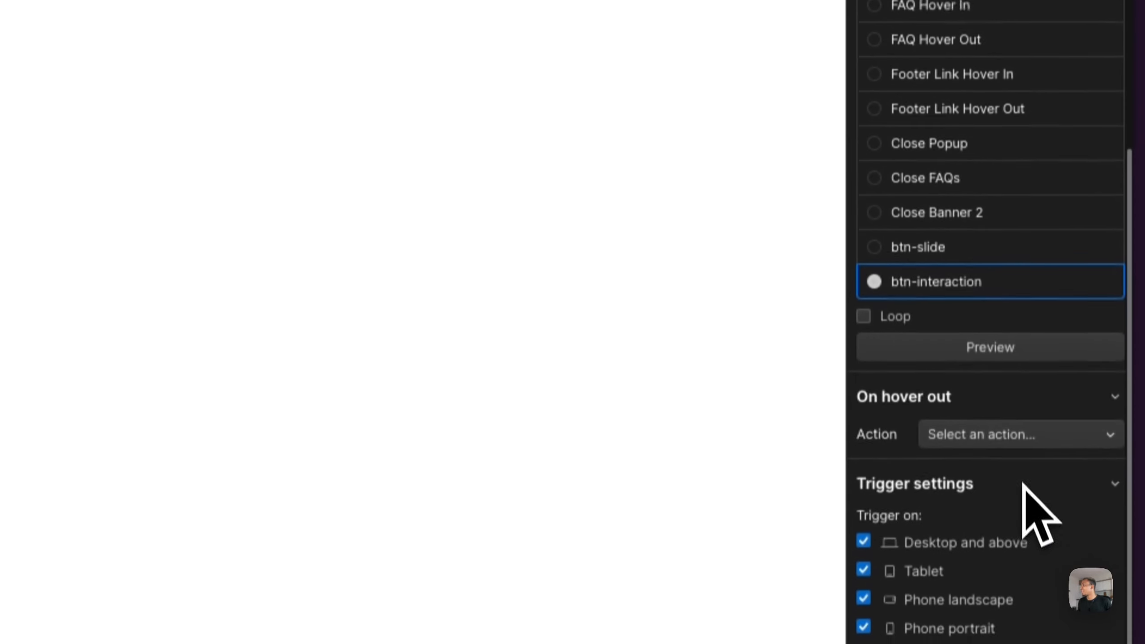
scroll(1023, 485, "down", 1)
mouse_move(922, 271)
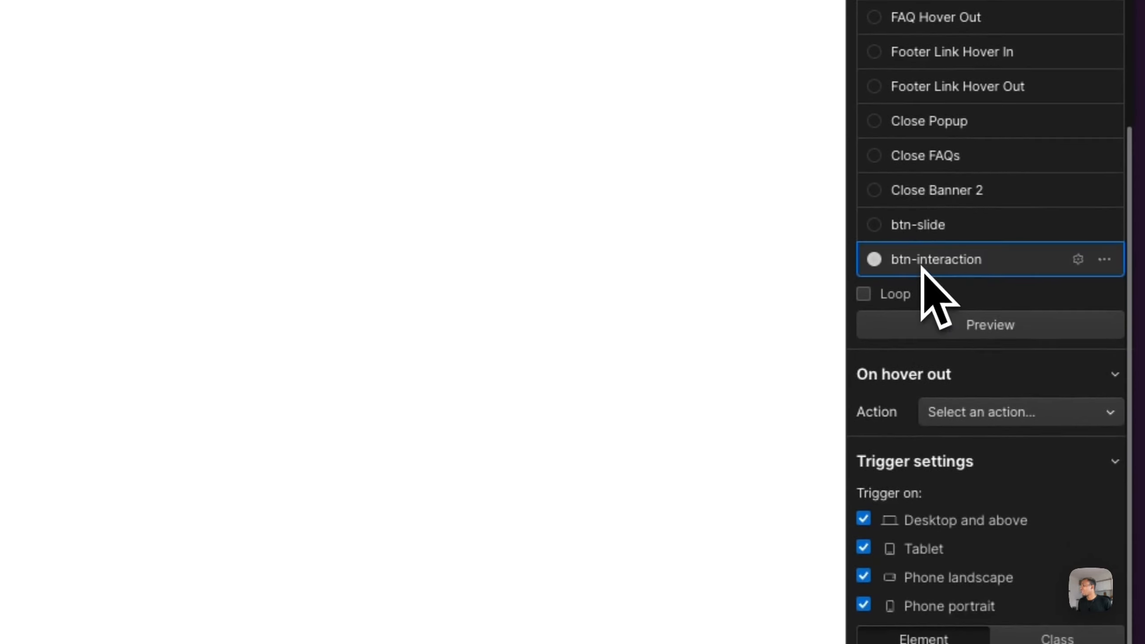
left_click(1104, 260)
left_click(1060, 357)
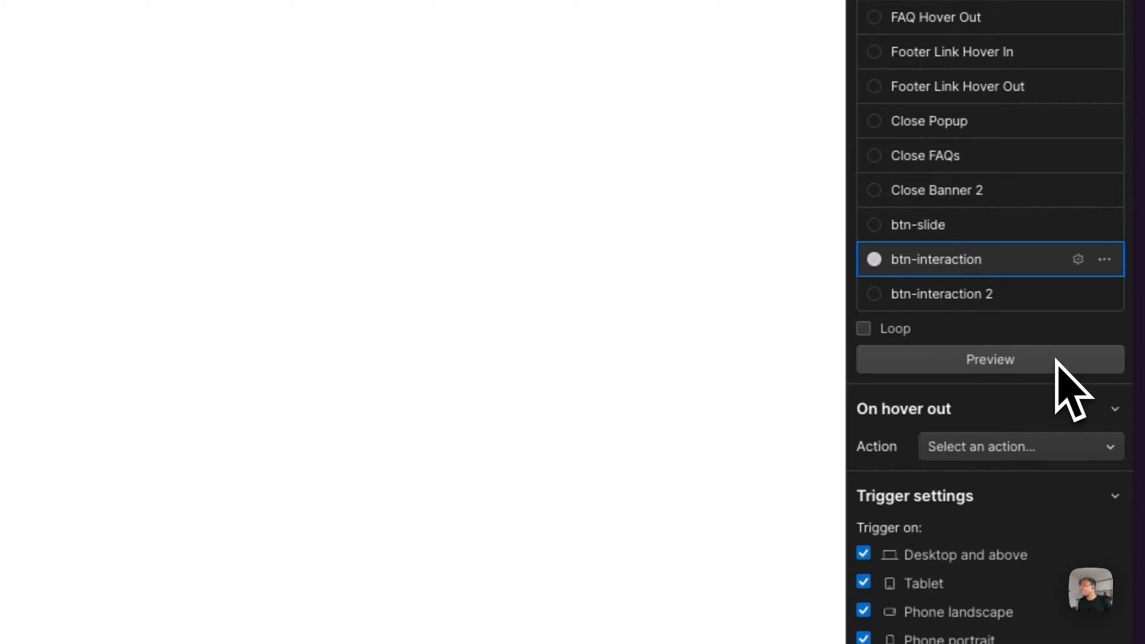
left_click(968, 305)
left_click(969, 305)
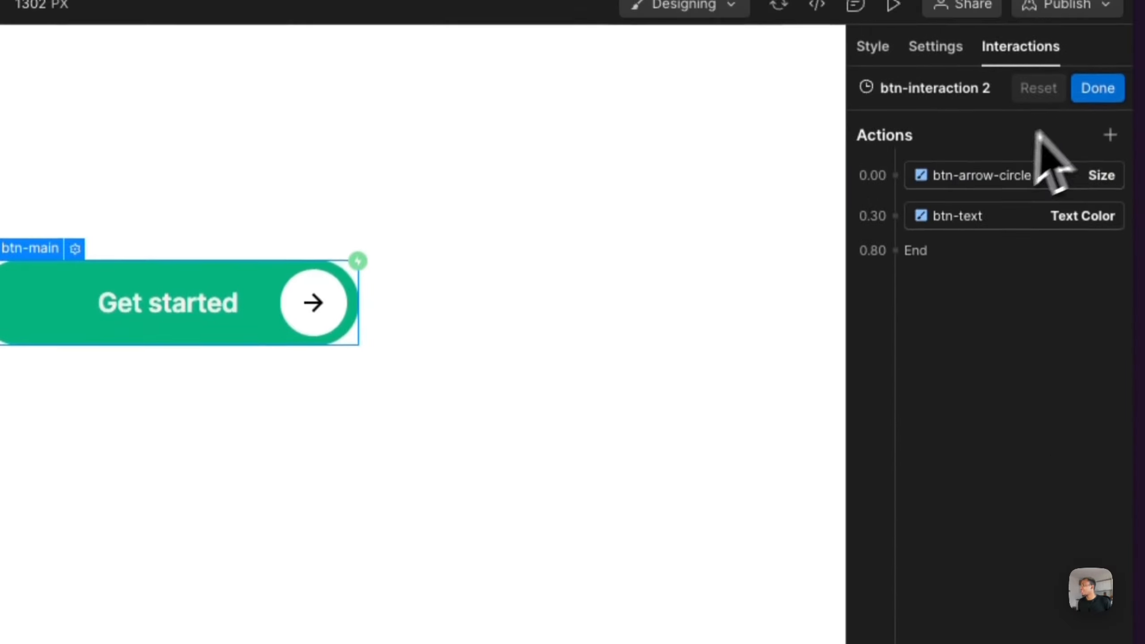
- Rename the duplicated animation to btn-interaction -hover-out and save it
left_click(1093, 89)
left_click(940, 461)
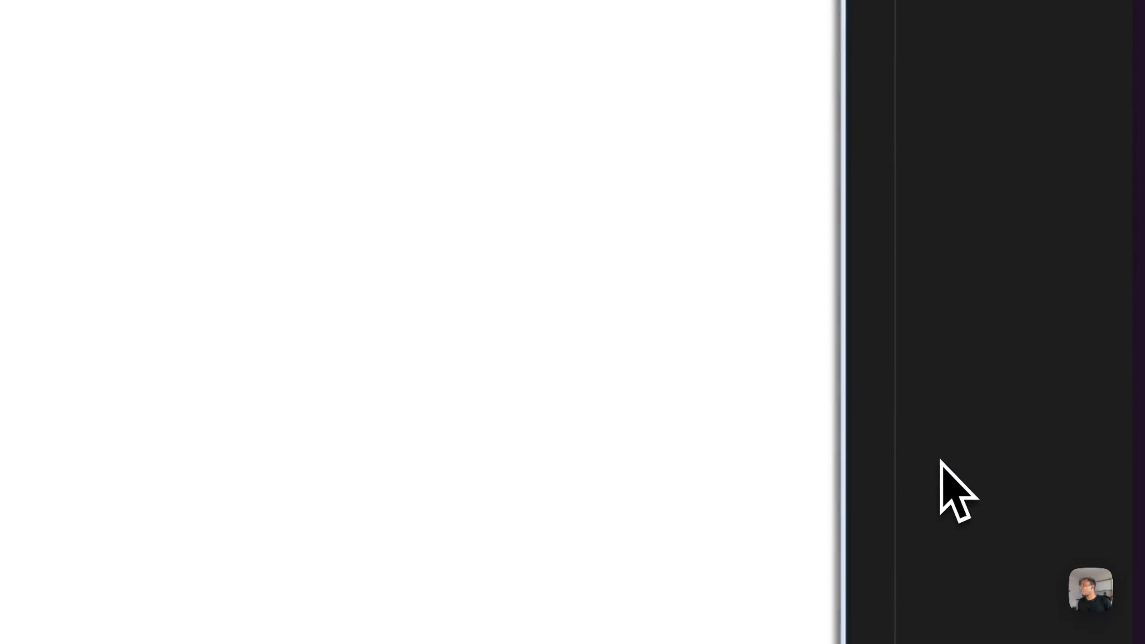
left_click(904, 118)
key("BackSpace")
key("BackSpace")
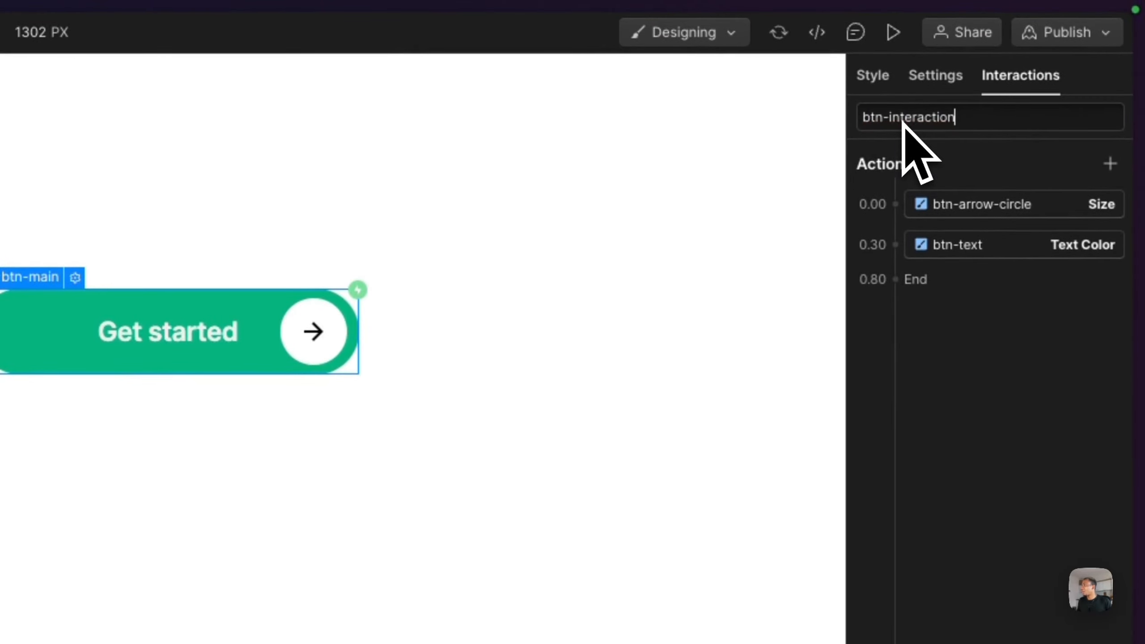
type("n -hov")
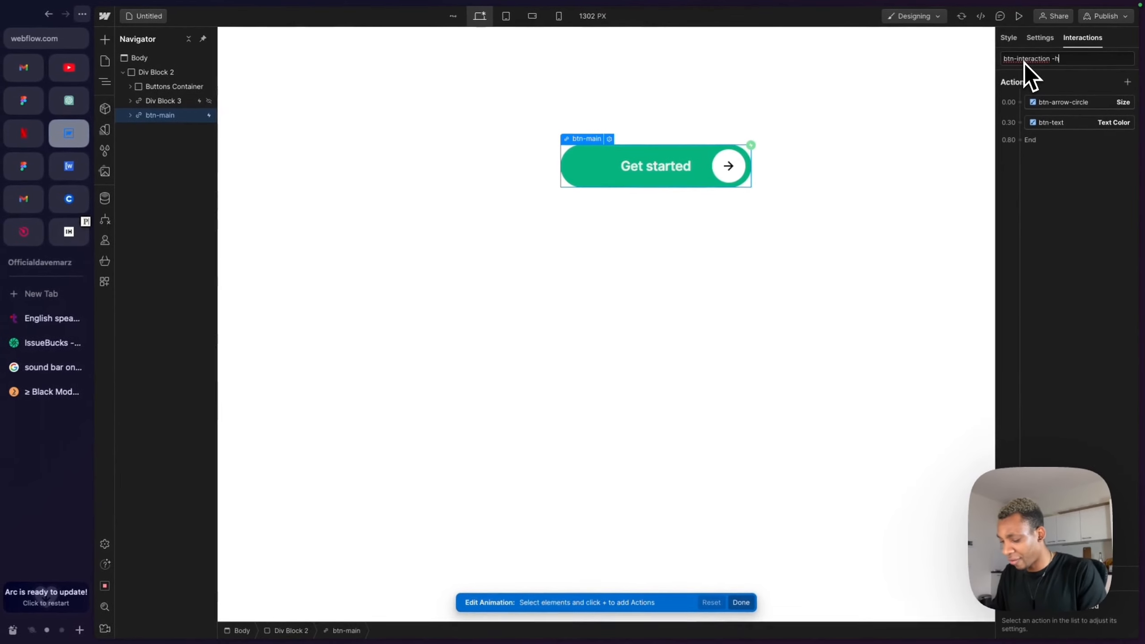
type("er-out")
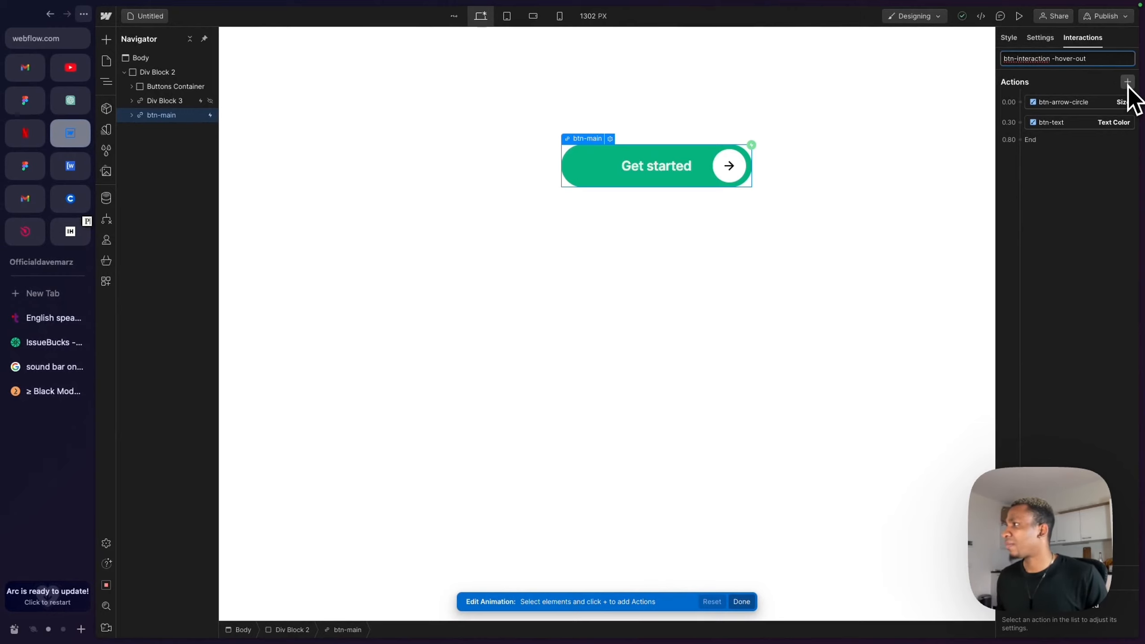
key("Return")
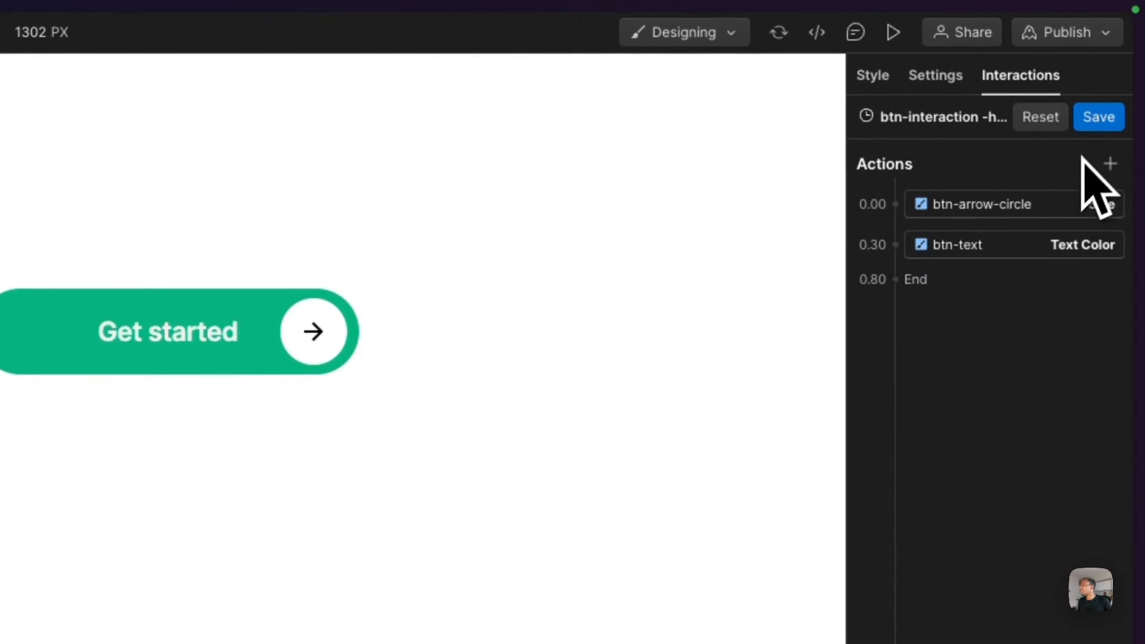
left_click(1096, 117)
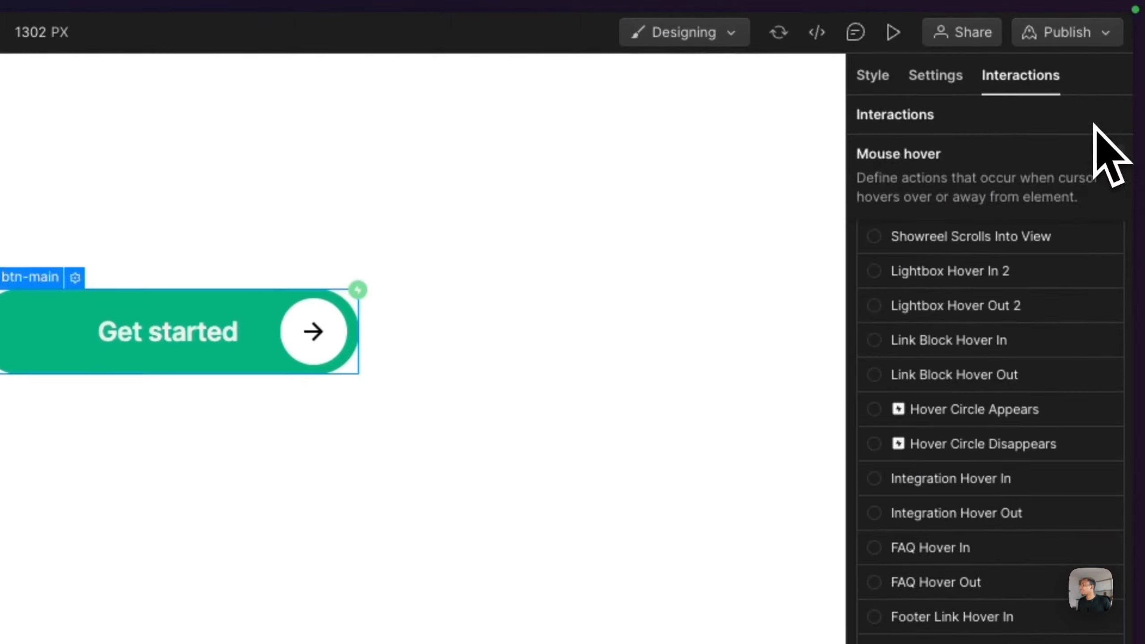
- Set up the On hover out action for btn-main's hover trigger
left_click(1103, 377)
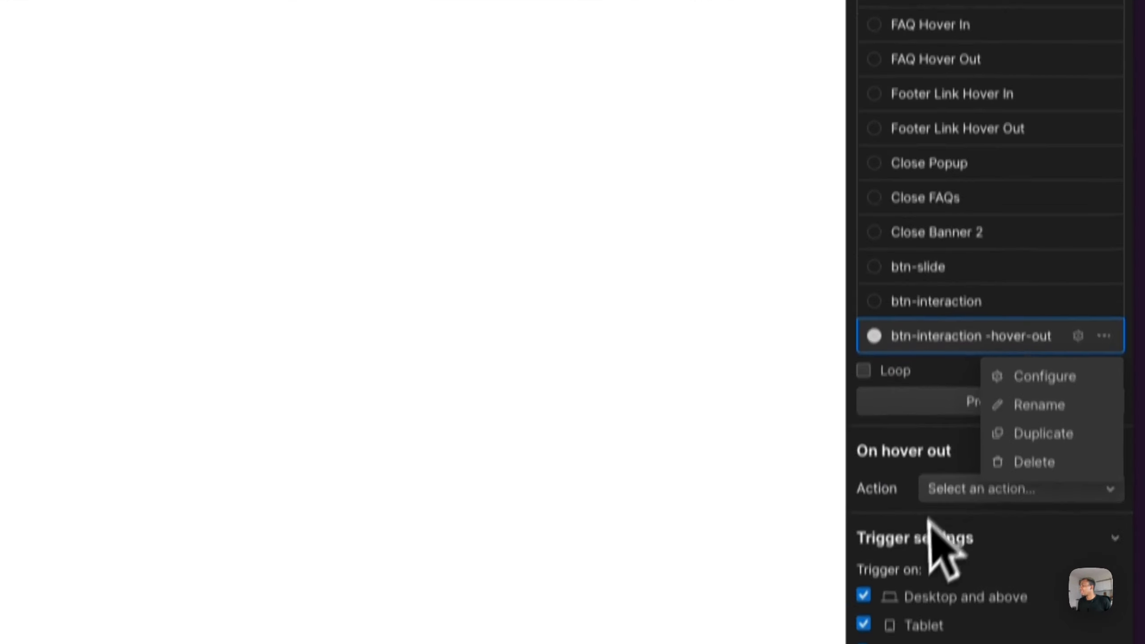
left_click(1035, 503)
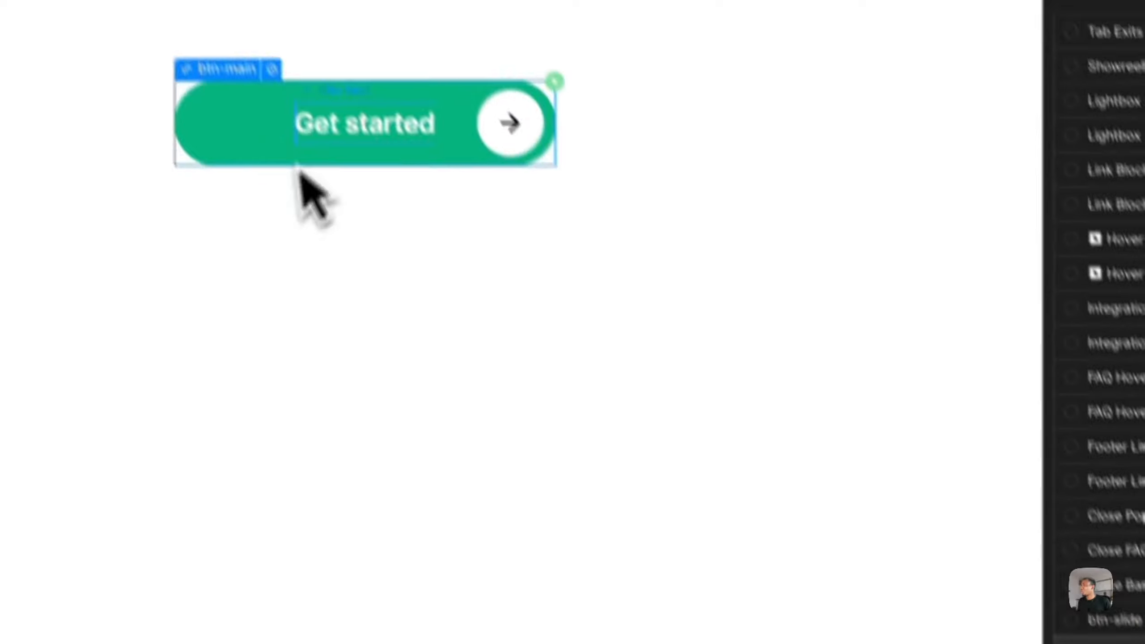
left_click(940, 289)
left_click(935, 327)
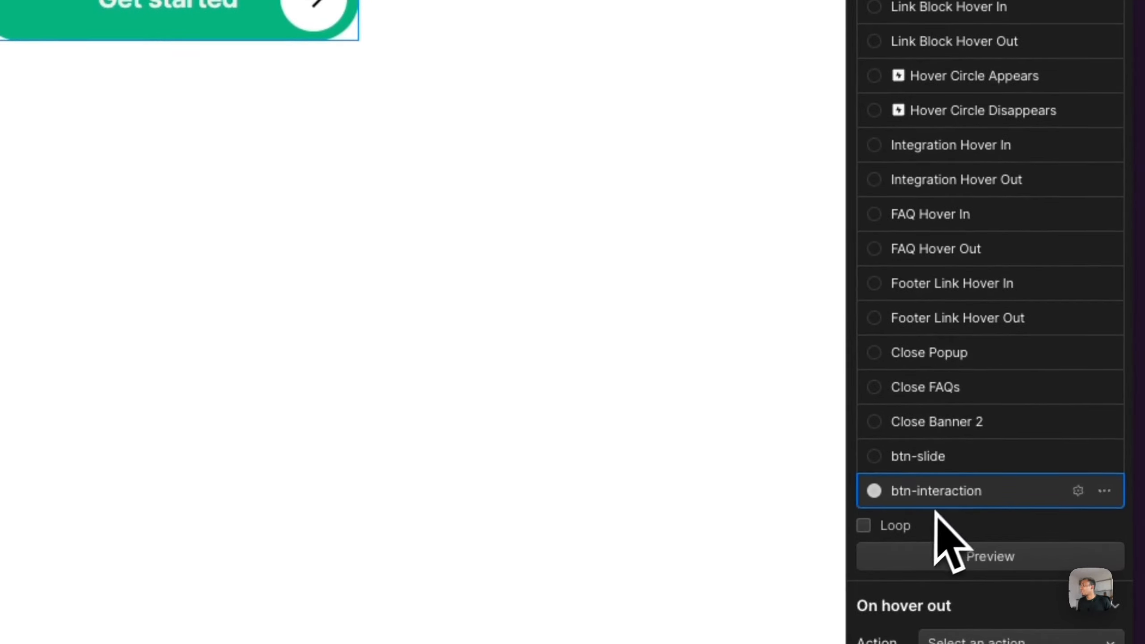
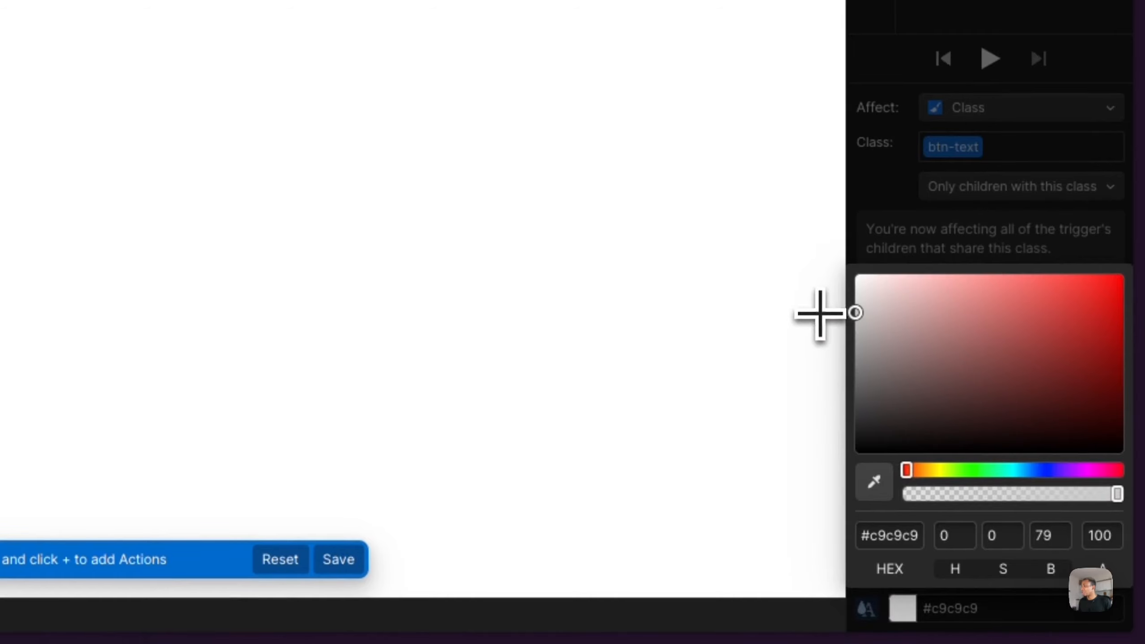
- Set btn-text's text color in the hover-out animation to black and save the animation
left_click_drag(819, 315, 789, 447)
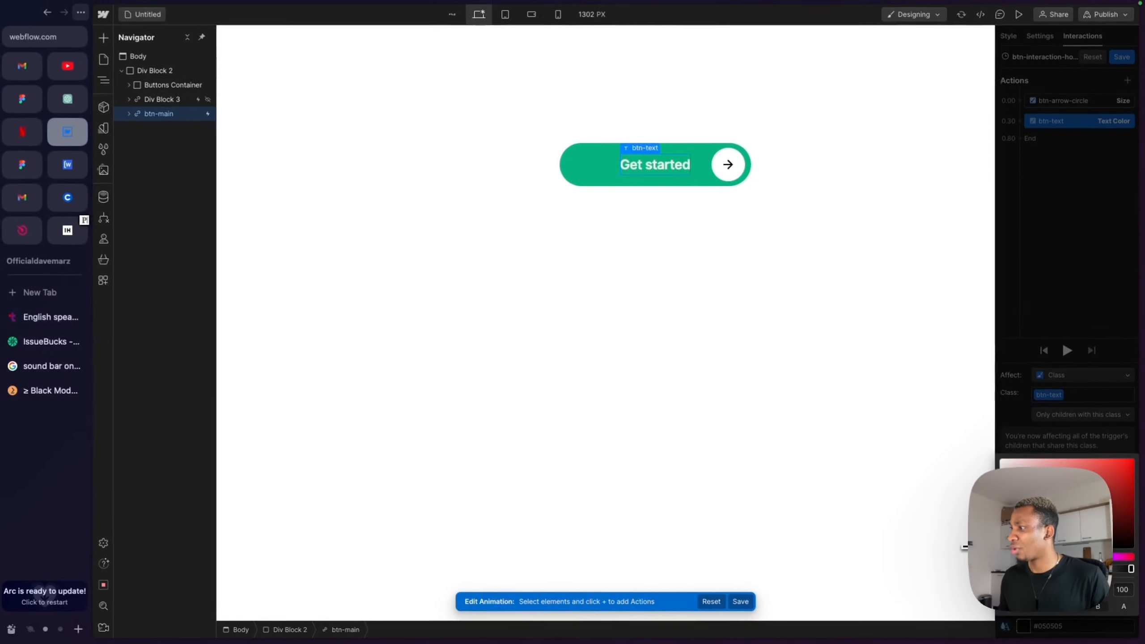
left_click_drag(969, 546, 968, 543)
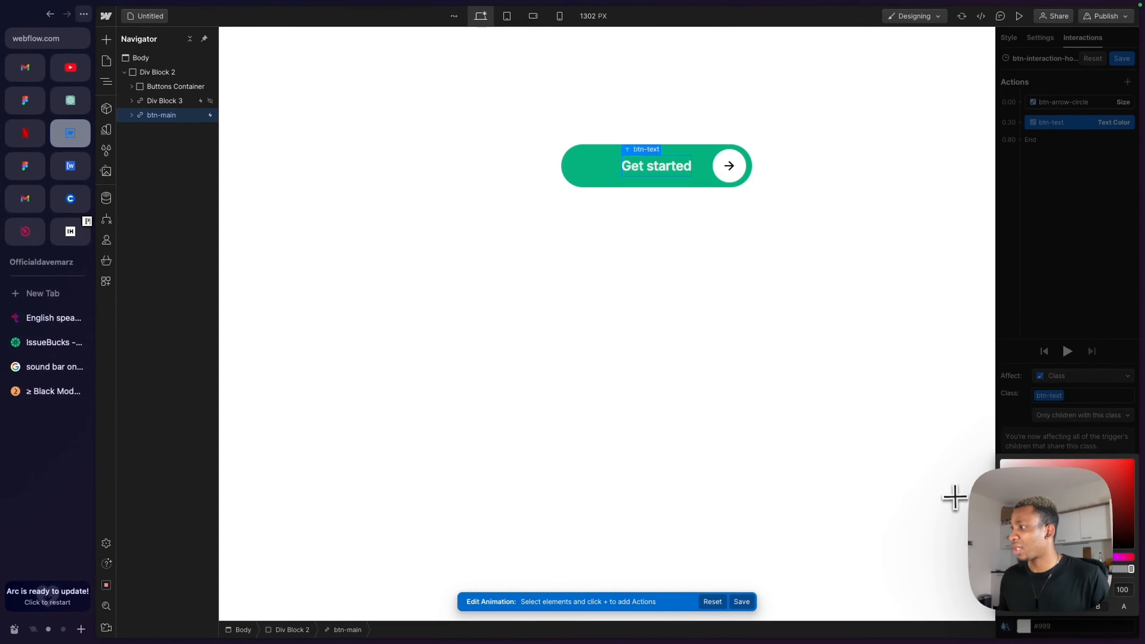
left_click_drag(954, 498, 956, 468)
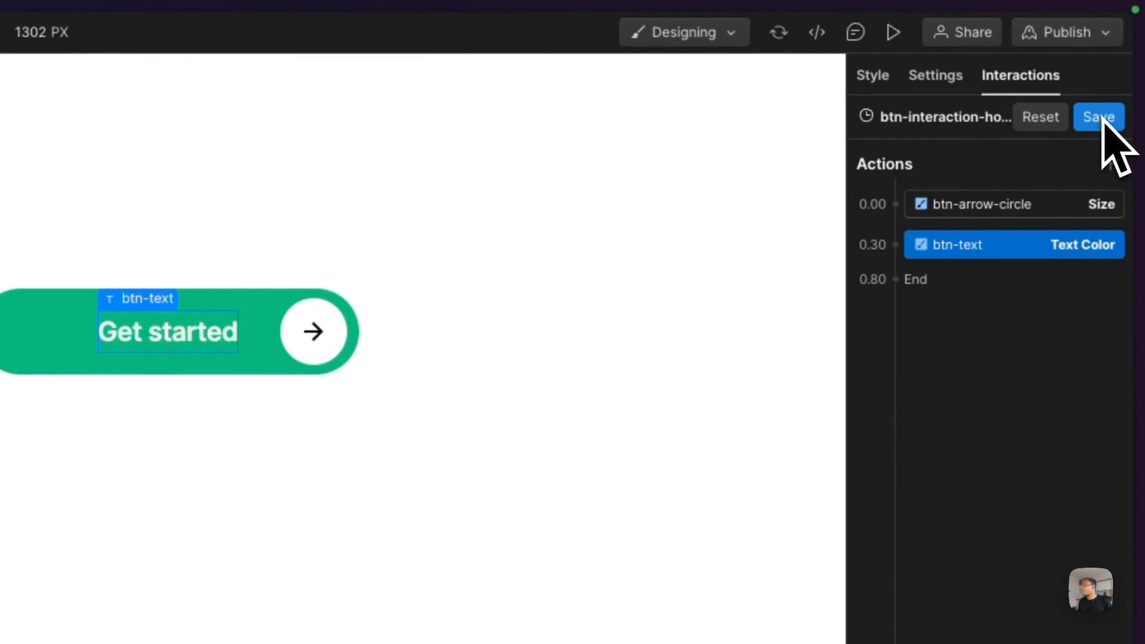
left_click(1099, 117)
- Preview the button, then open btn-interaction-hover-out's btn-arrow-circle size action and set its duration to 0.5 s
left_click(893, 32)
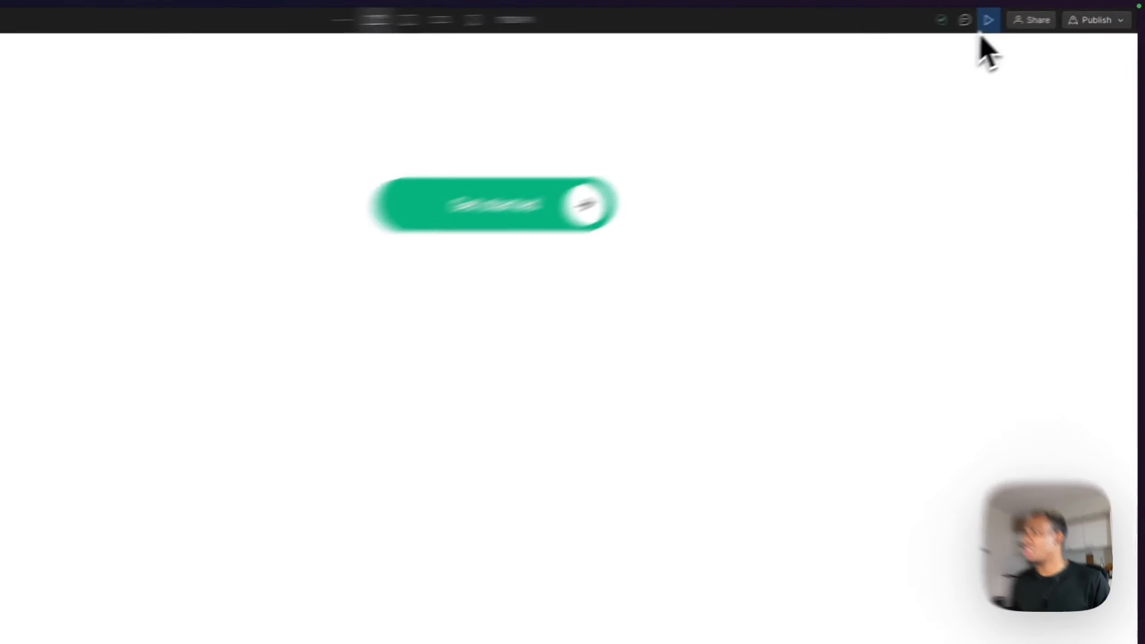
left_click(893, 32)
scroll(984, 496, "down", 10)
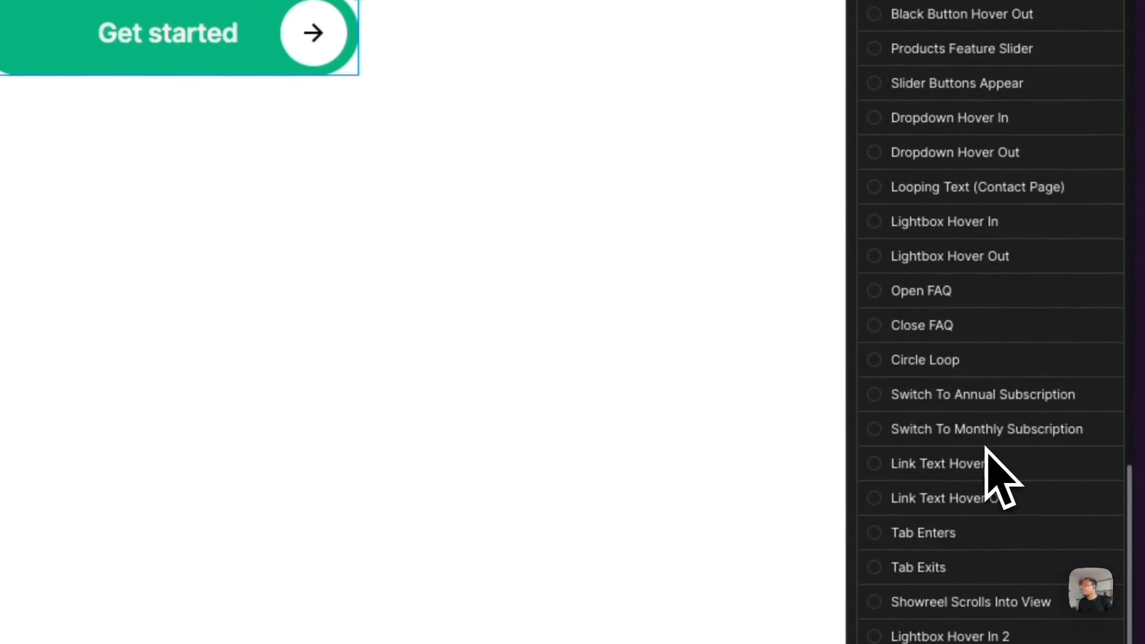
scroll(1073, 379, "down", 8)
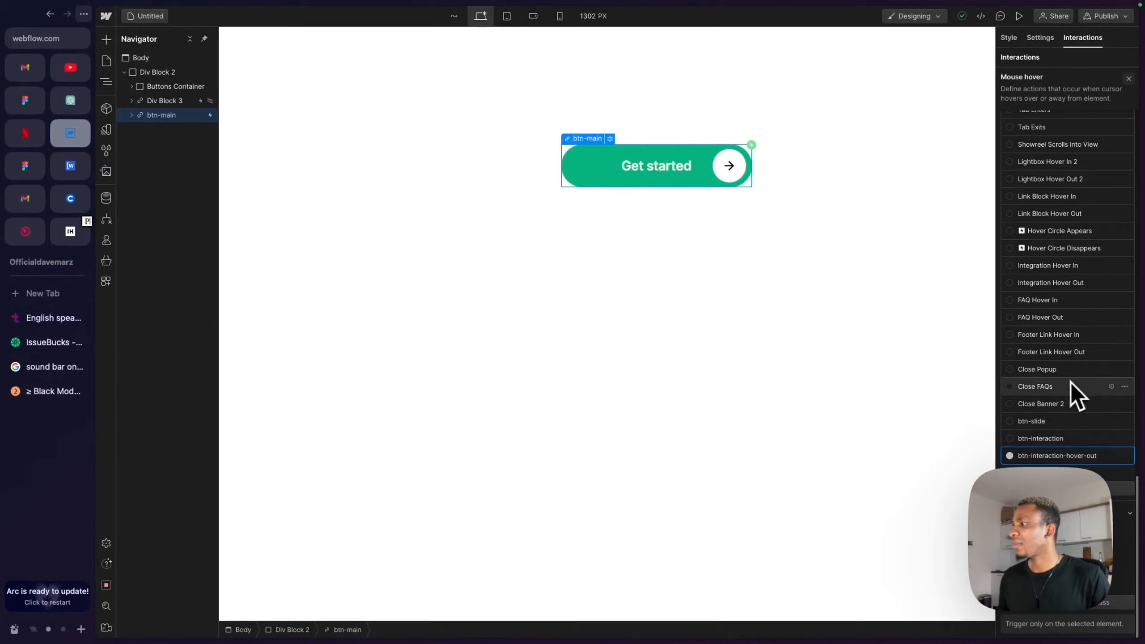
left_click(1055, 457)
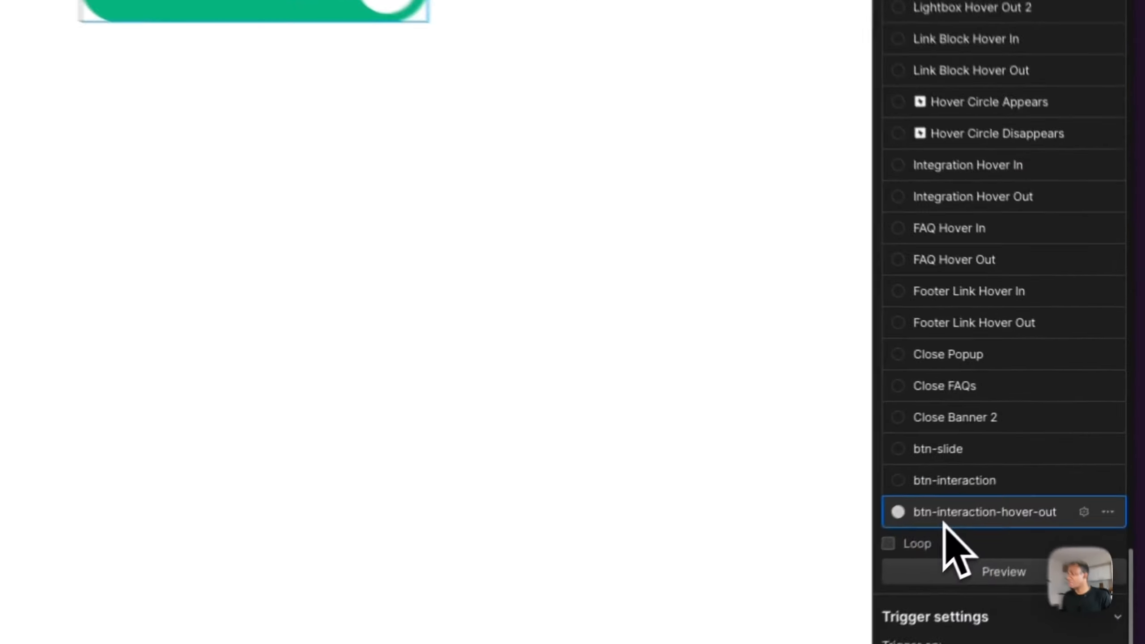
left_click(1034, 460)
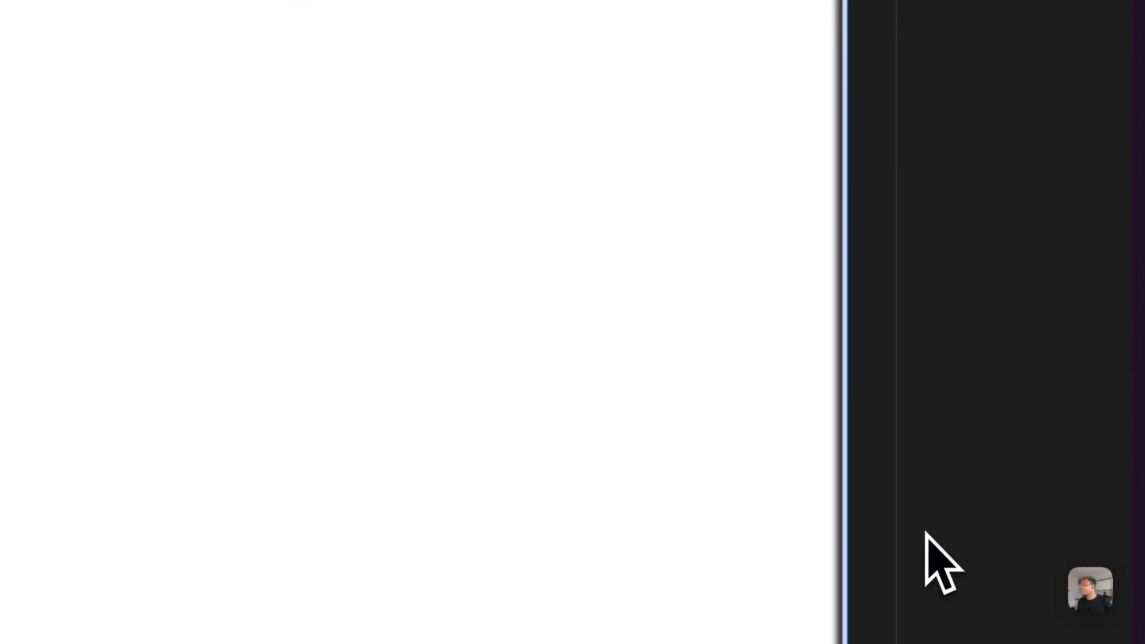
left_click(946, 14)
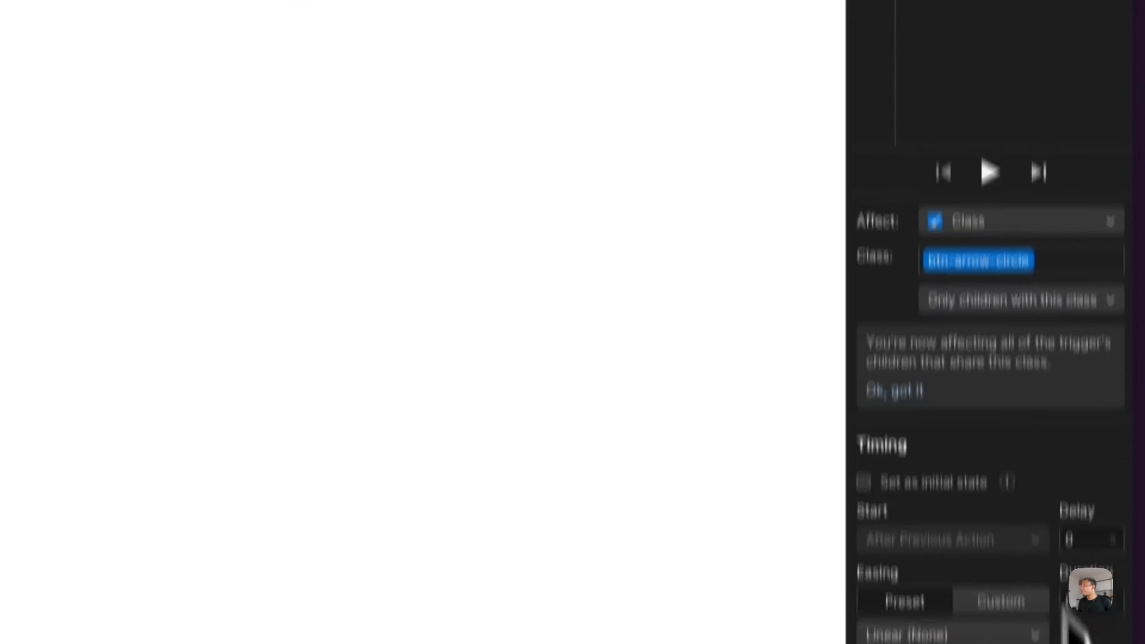
left_click(1095, 465)
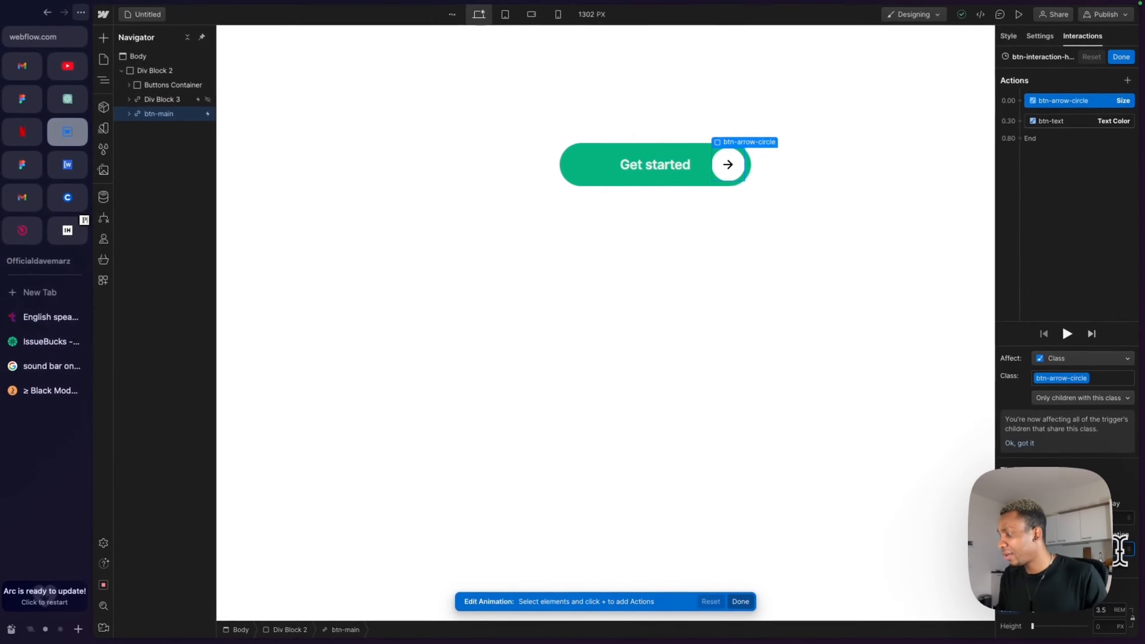
type("0.5")
left_click(1121, 58)
- Preview the button and inspect the actions of the btn-interaction animation
left_click(1019, 17)
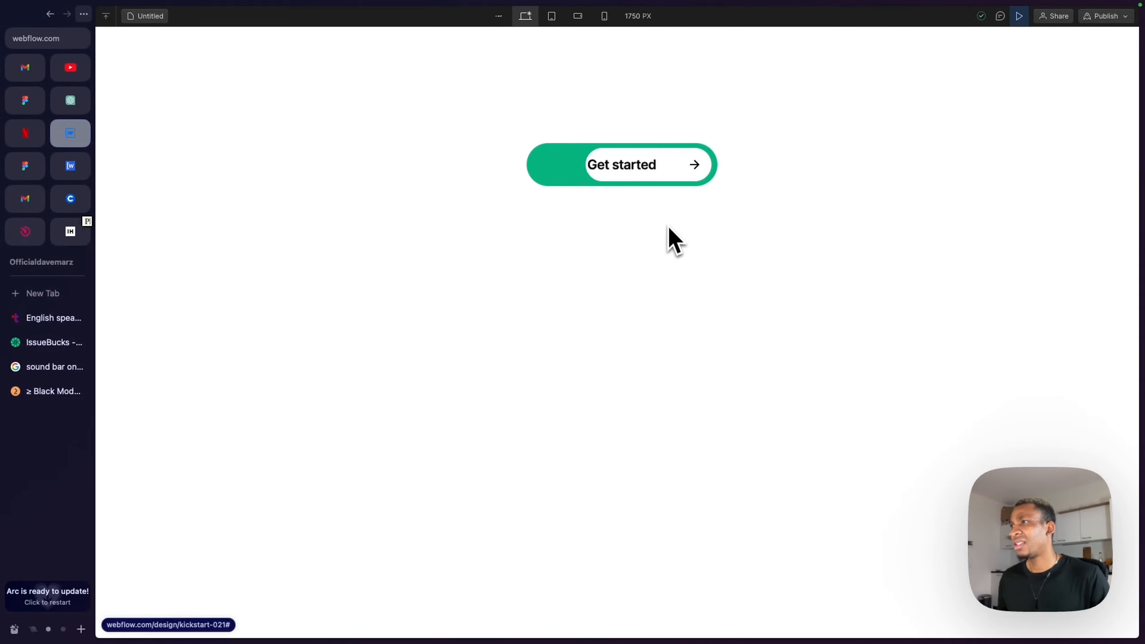
left_click(1019, 16)
scroll(1045, 343, "down", 10)
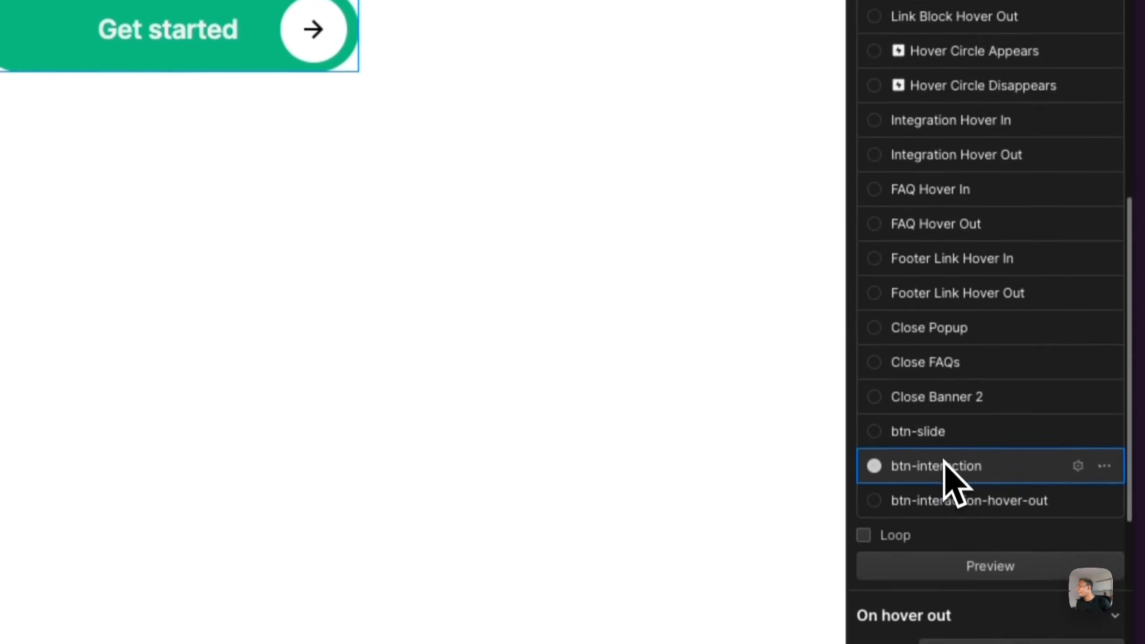
left_click(1045, 383)
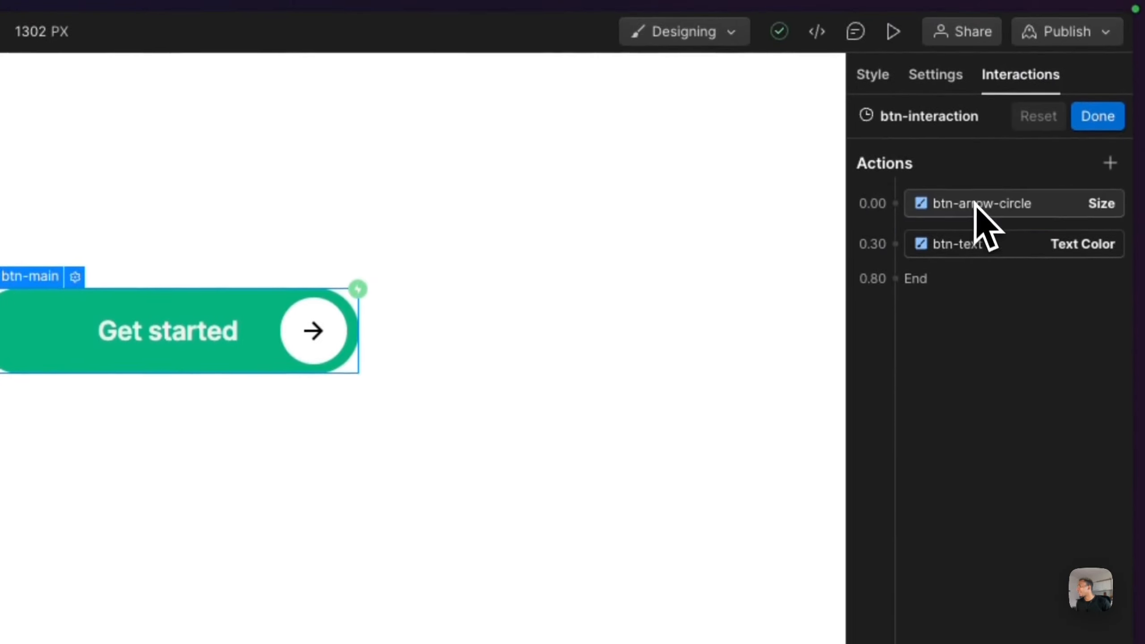
left_click(976, 22)
left_click(1093, 118)
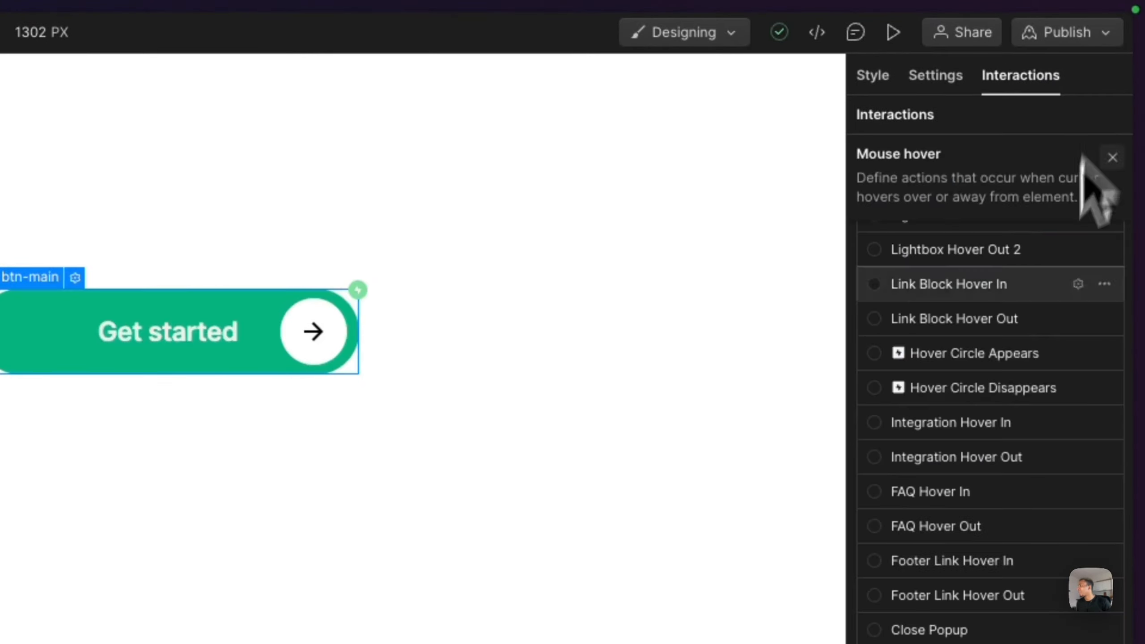
- Reopen btn-interaction-hover-out and set the btn-arrow-circle size action's width to 0
scroll(1048, 393, "up", 10)
scroll(1042, 360, "down", 6)
scroll(1039, 351, "down", 1)
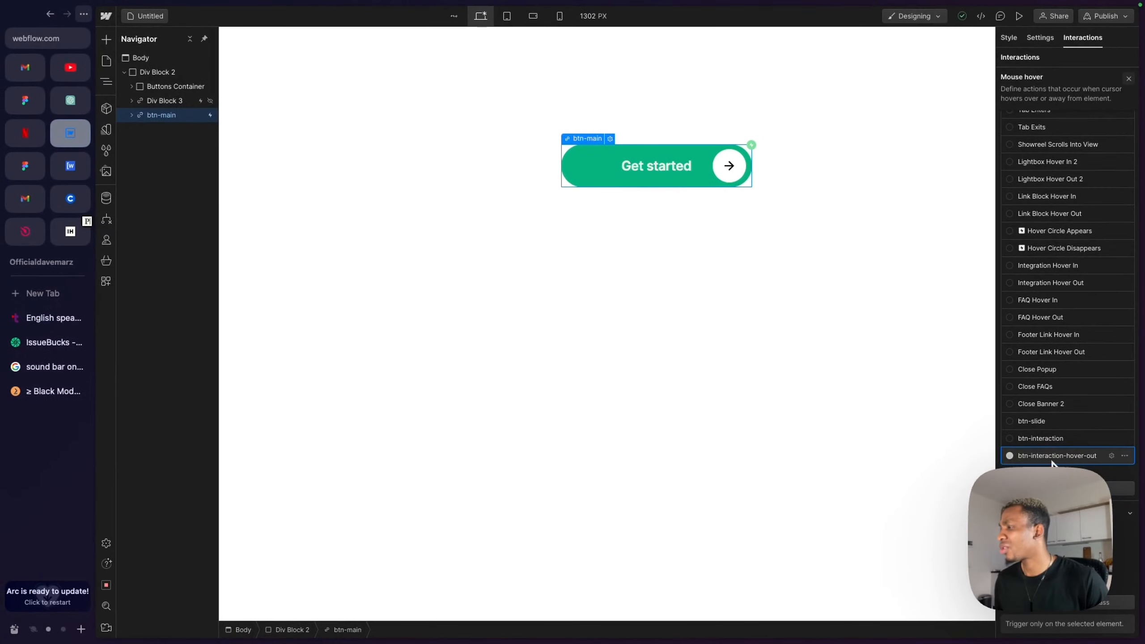
left_click(1051, 456)
left_click(1051, 102)
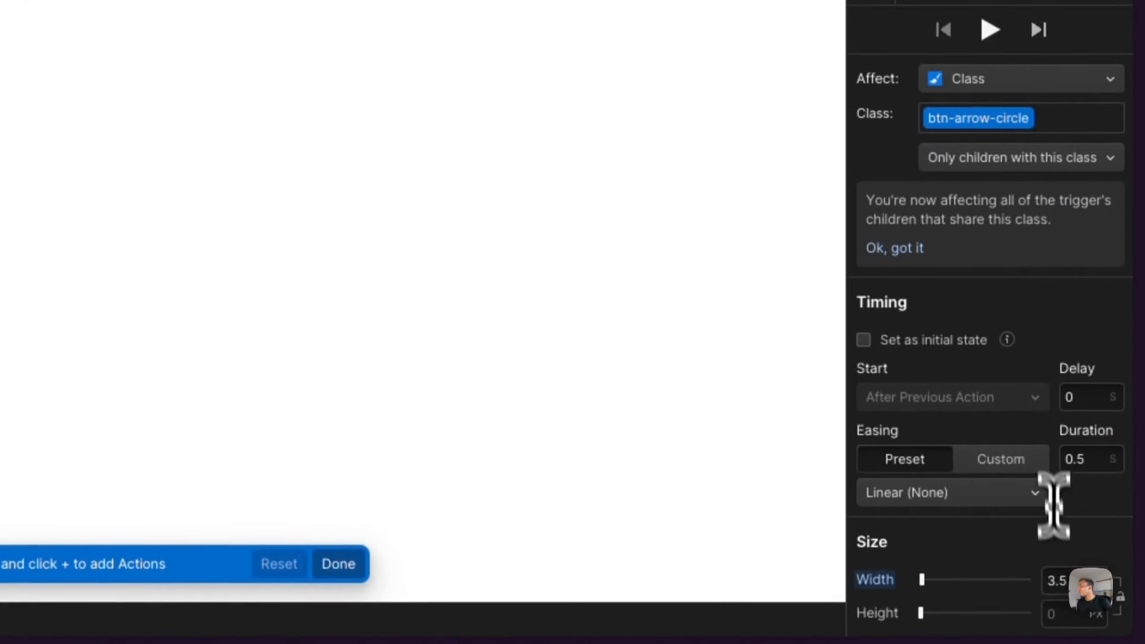
left_click(1069, 582)
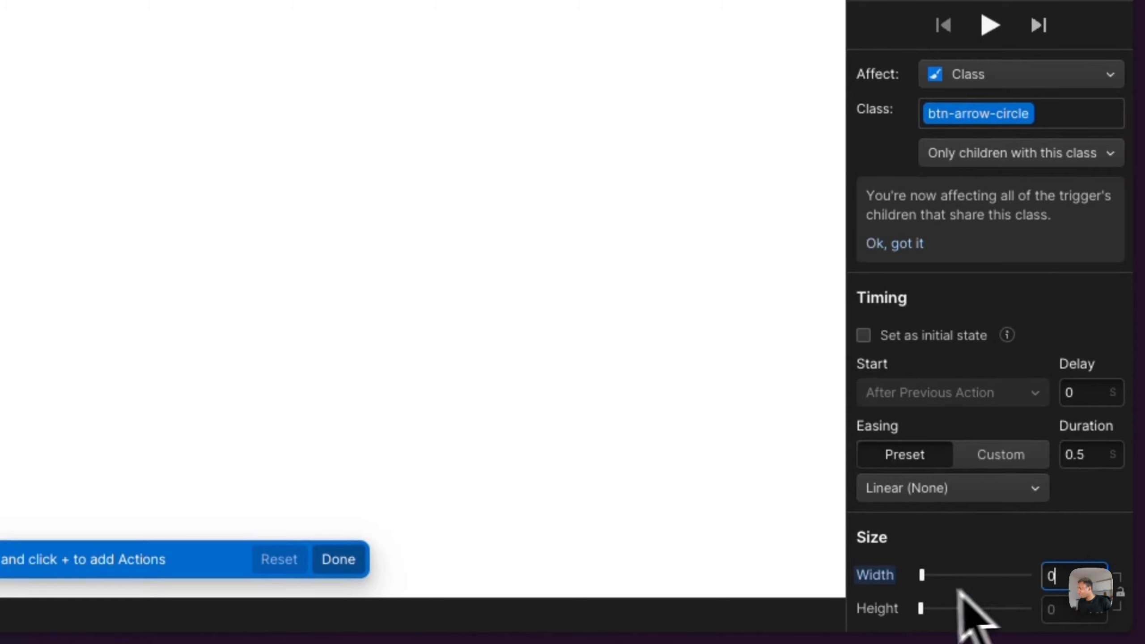
left_click(885, 579)
left_click(922, 606)
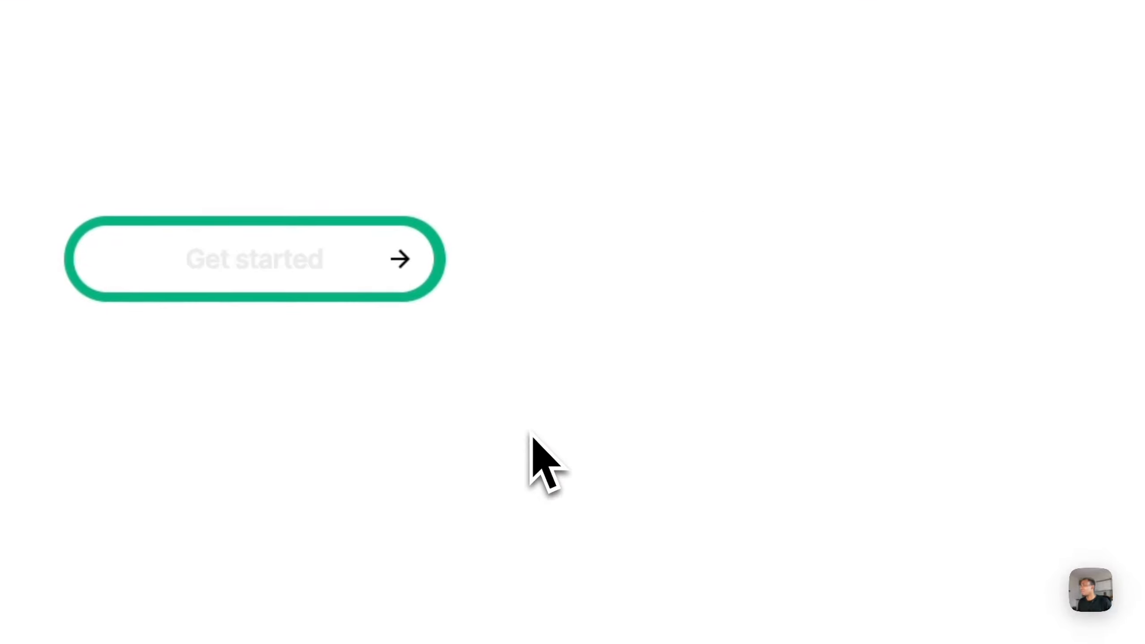
- Play the hover-out animation and save it
left_click(890, 41)
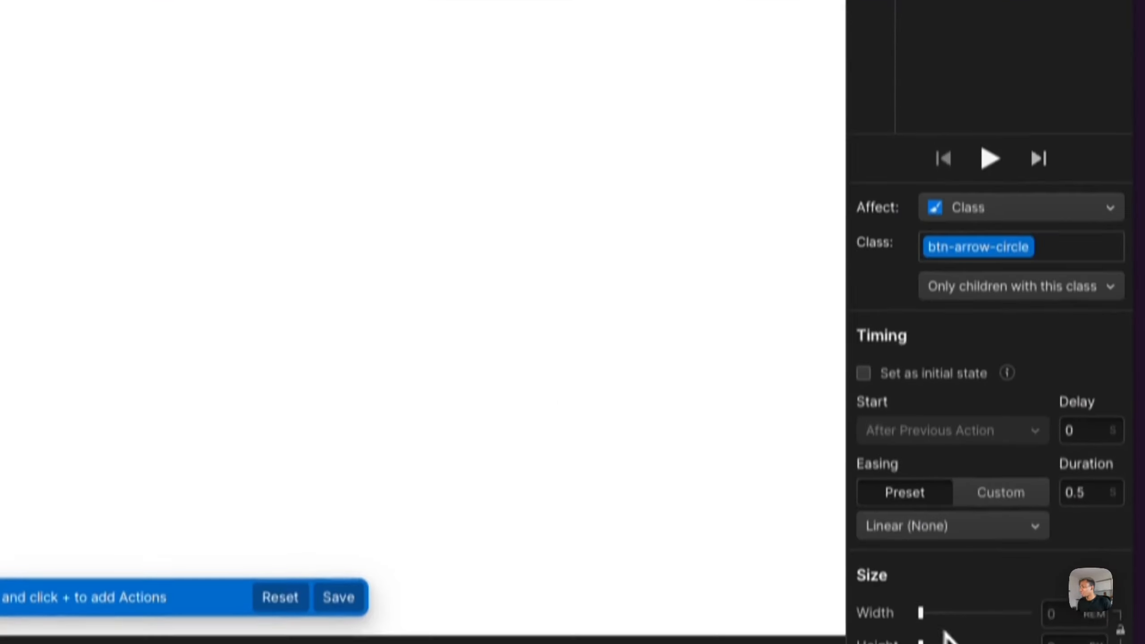
left_click(1059, 614)
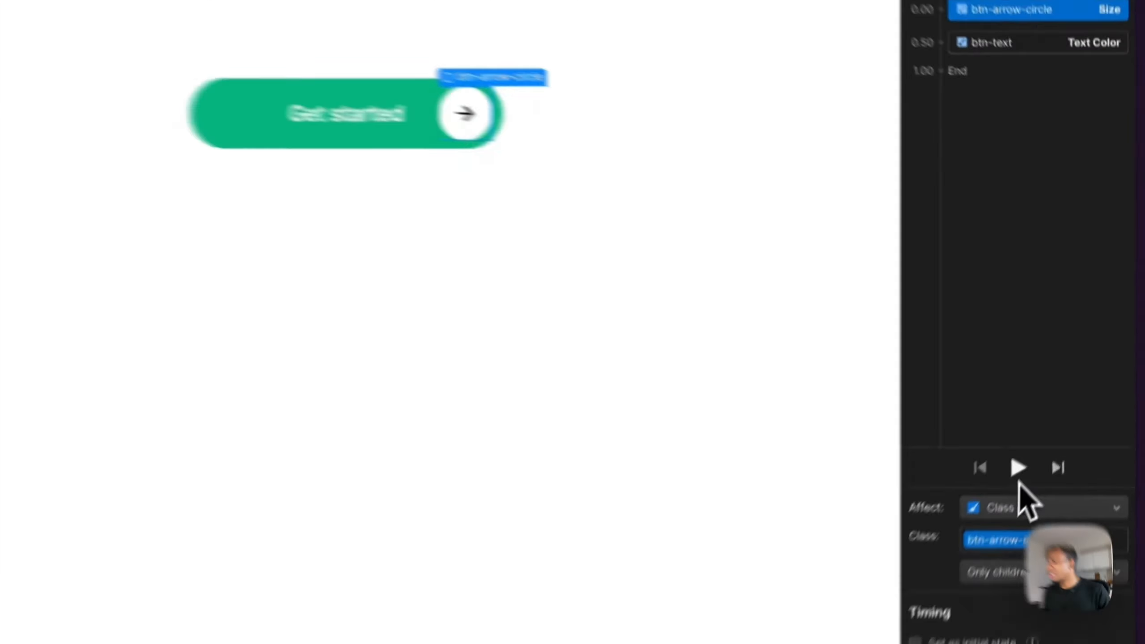
left_click(1018, 17)
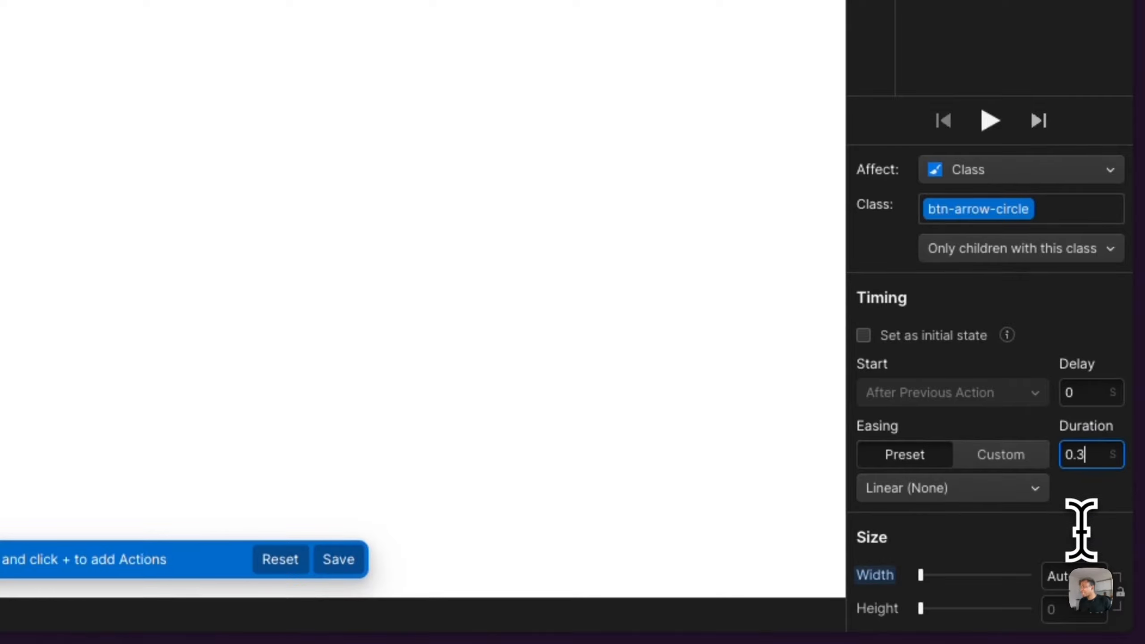
left_click(894, 28)
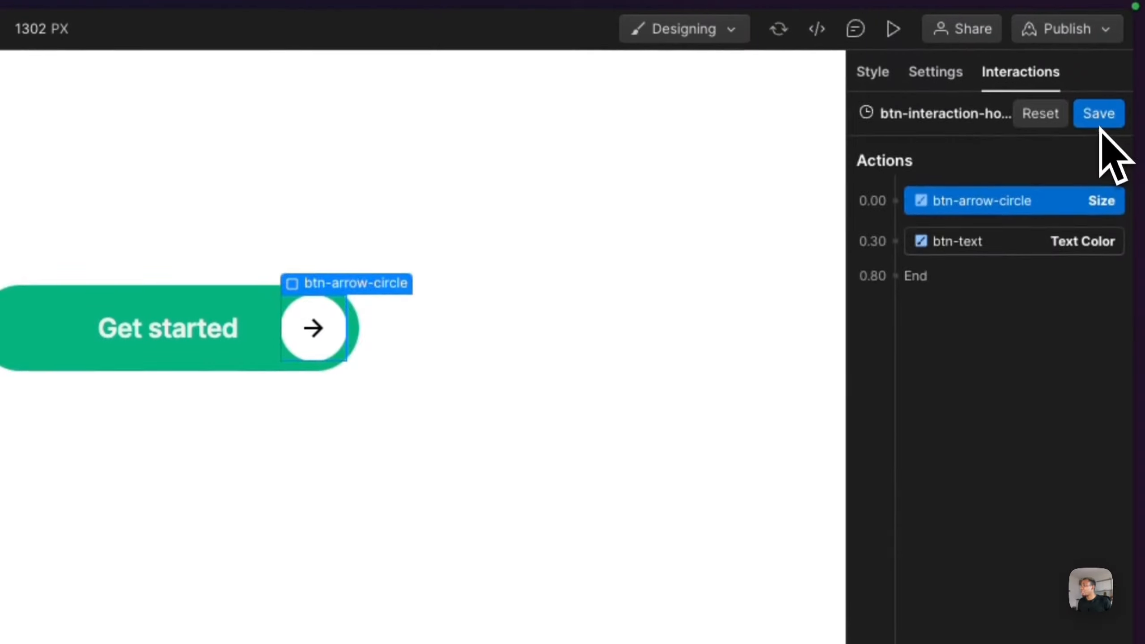
left_click(1096, 113)
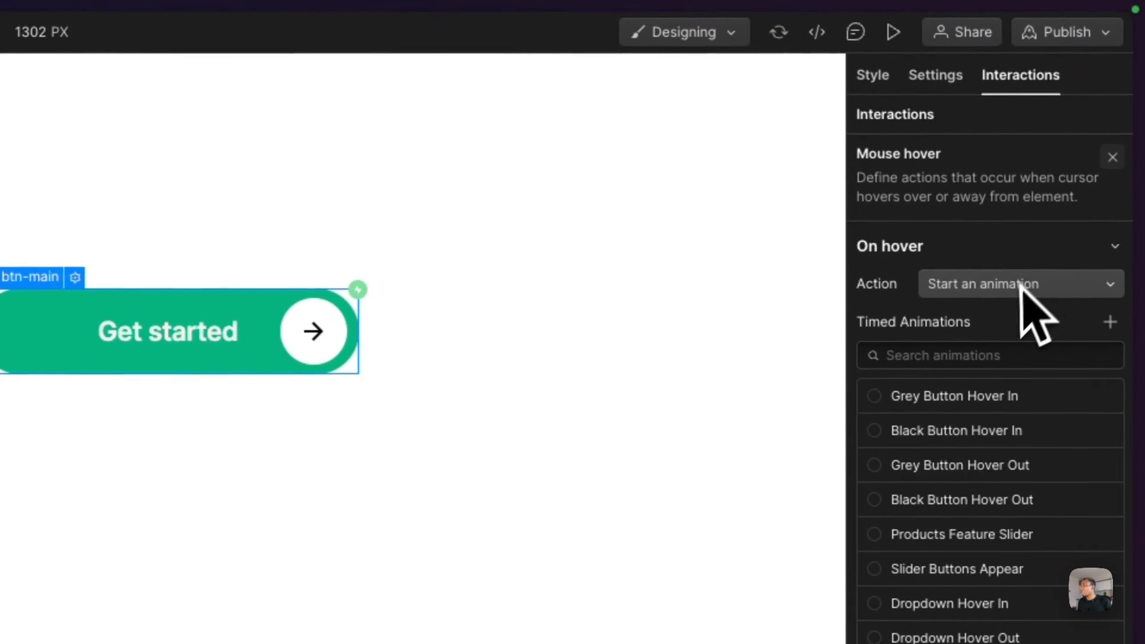
- Assign btn-interaction as the On hover animation and preview the button
scroll(994, 430, "down", 15)
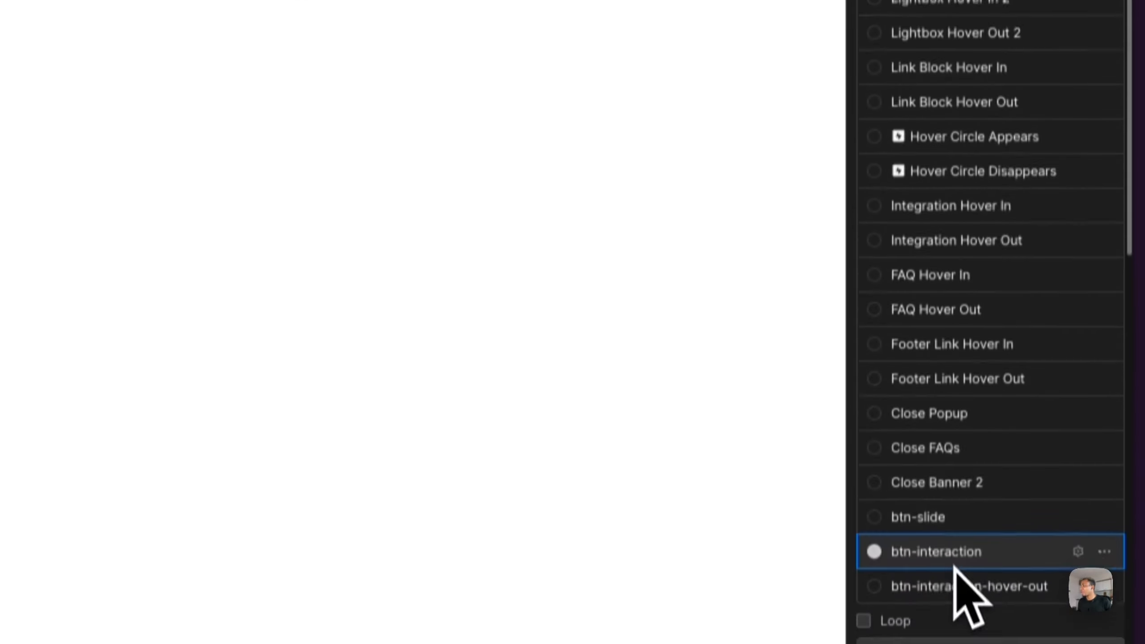
left_click(936, 529)
left_click(962, 118)
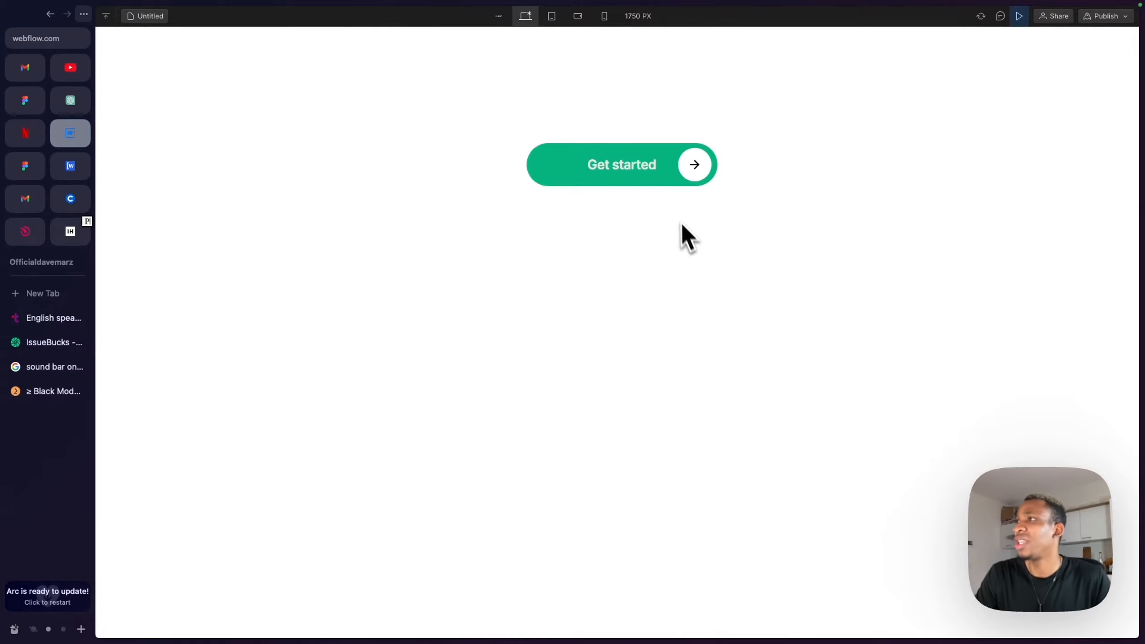
left_click(1018, 17)
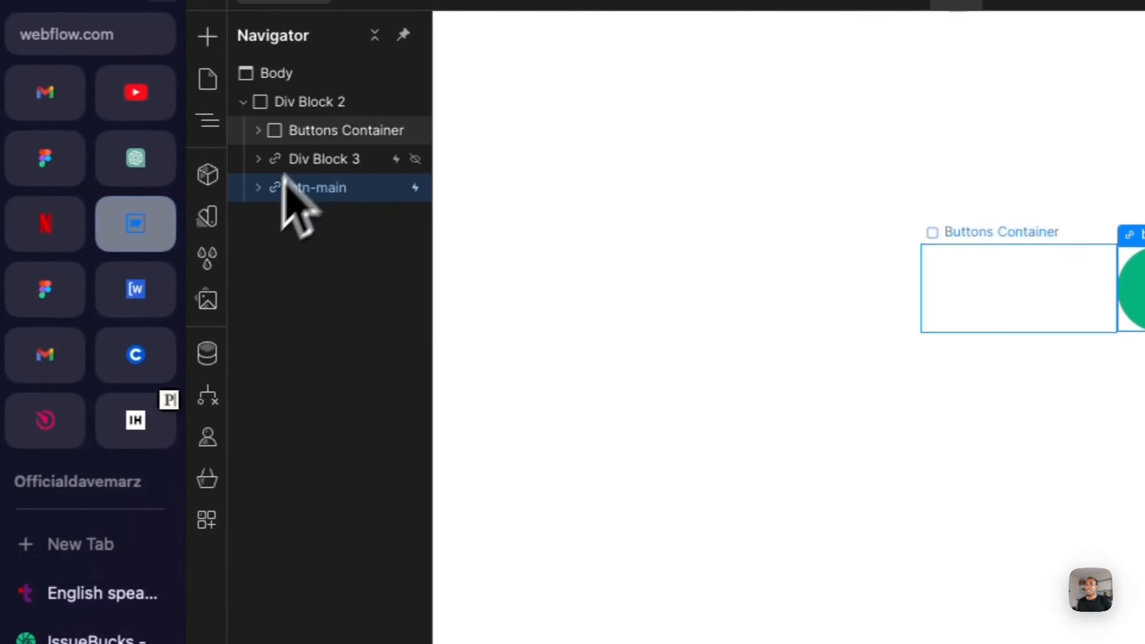
- Delete Div Block 3 from the page
left_click(298, 159)
key("Delete")
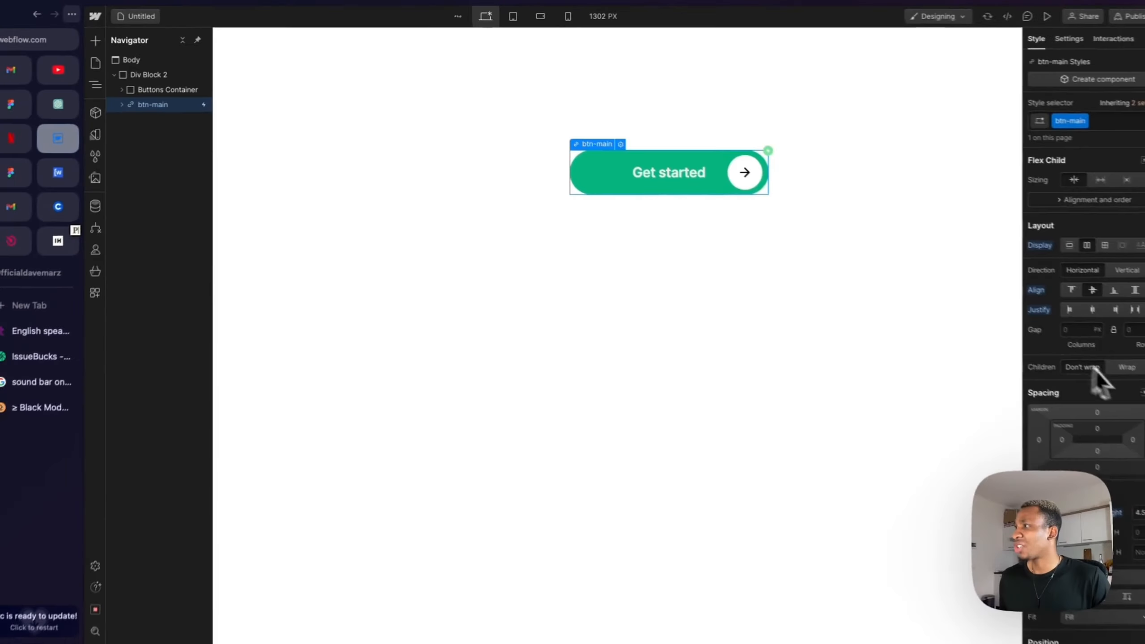
- Set btn-main's justify alignment to space around
scroll(1104, 381, "down", 5)
scroll(1104, 381, "down", 5)
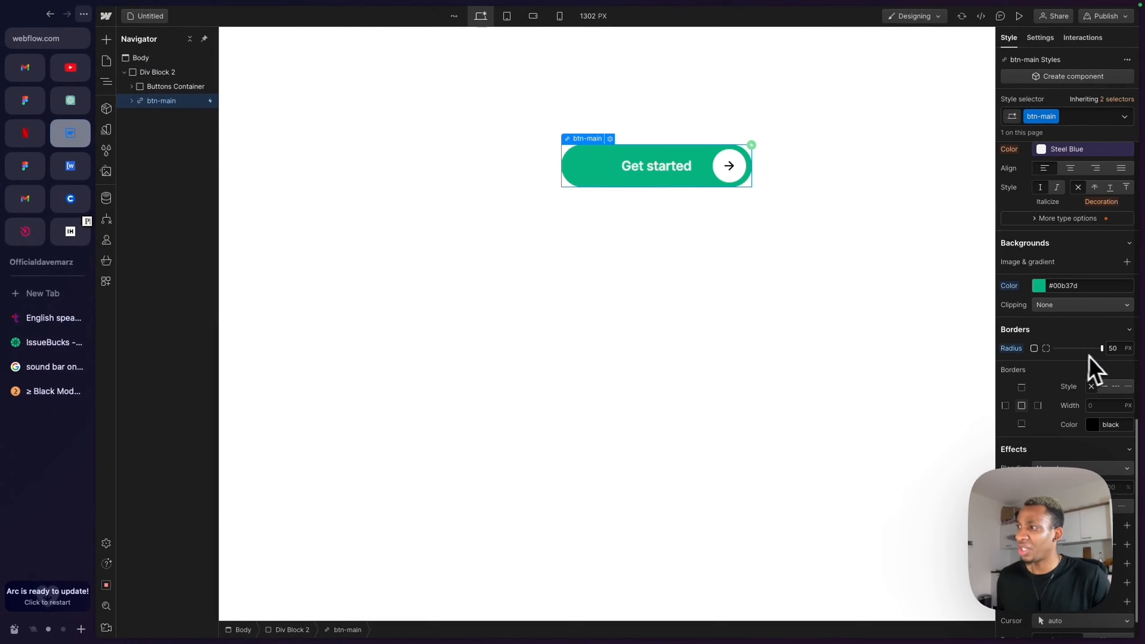
scroll(1100, 350, "up", 1)
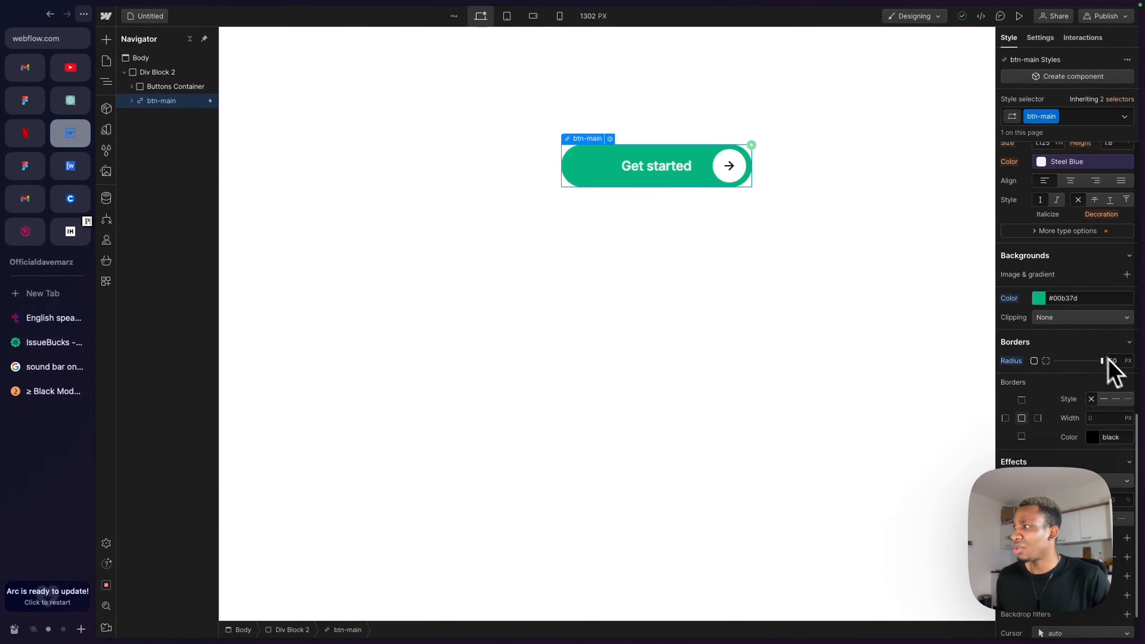
scroll(1073, 331, "up", 10)
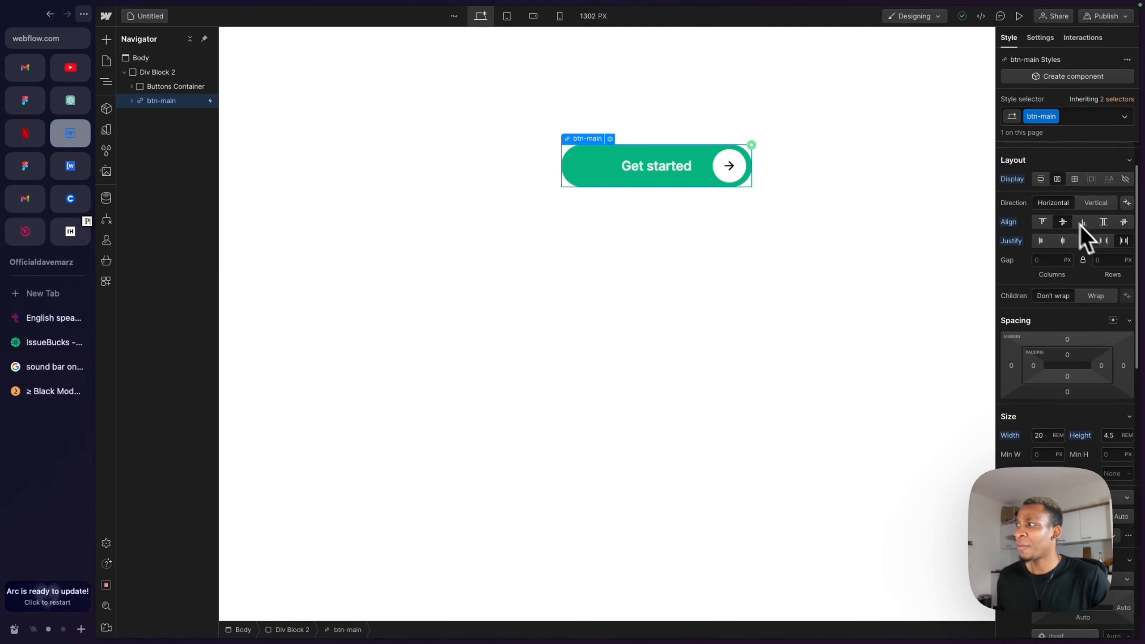
left_click(1110, 241)
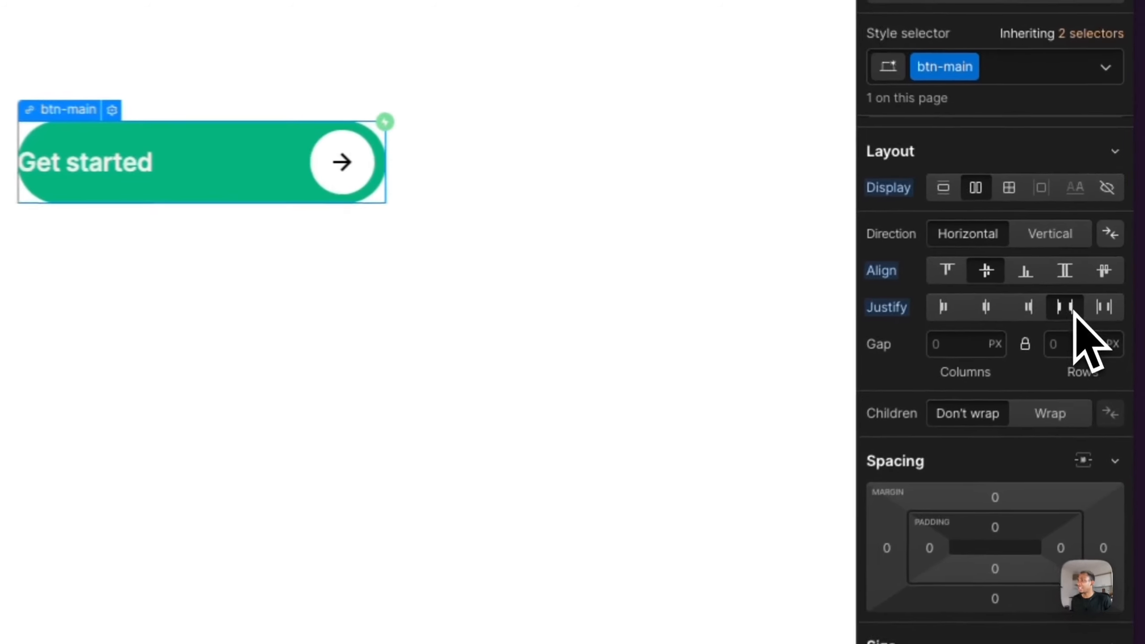
left_click(1100, 312)
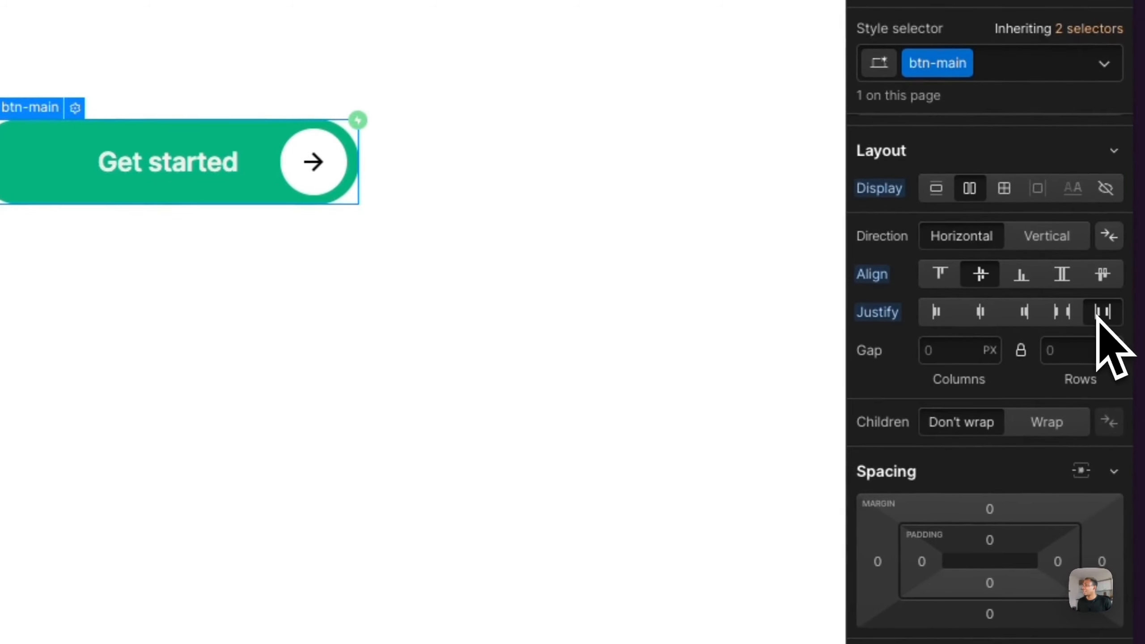
left_click(987, 313)
left_click(1101, 313)
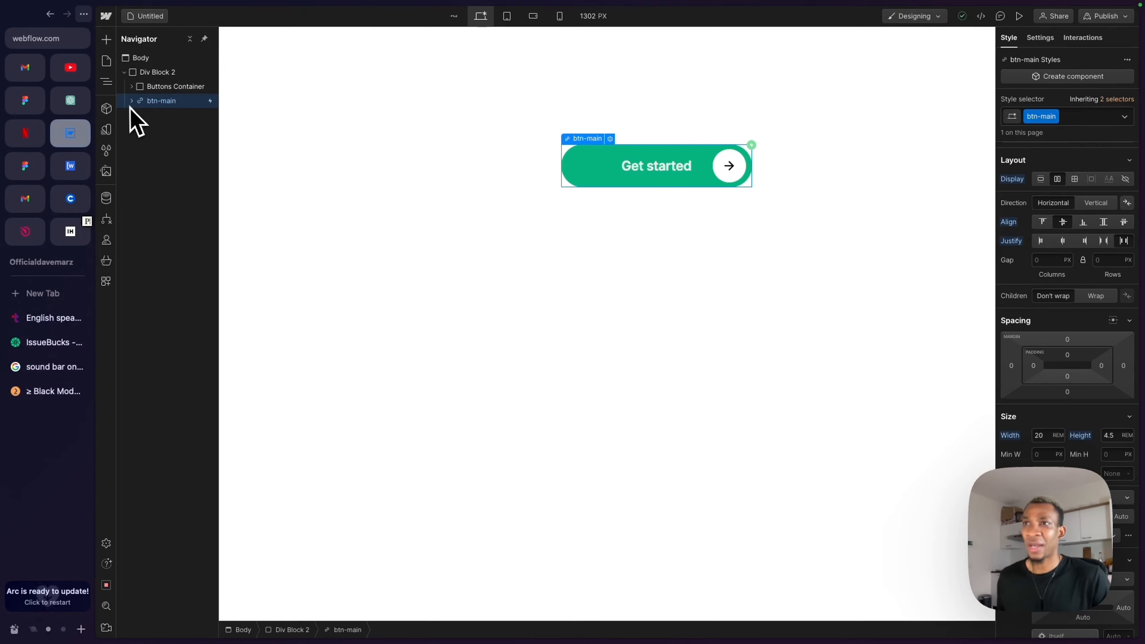
- Open btn-main's context menu and link settings, and close them without changes
right_click(584, 148)
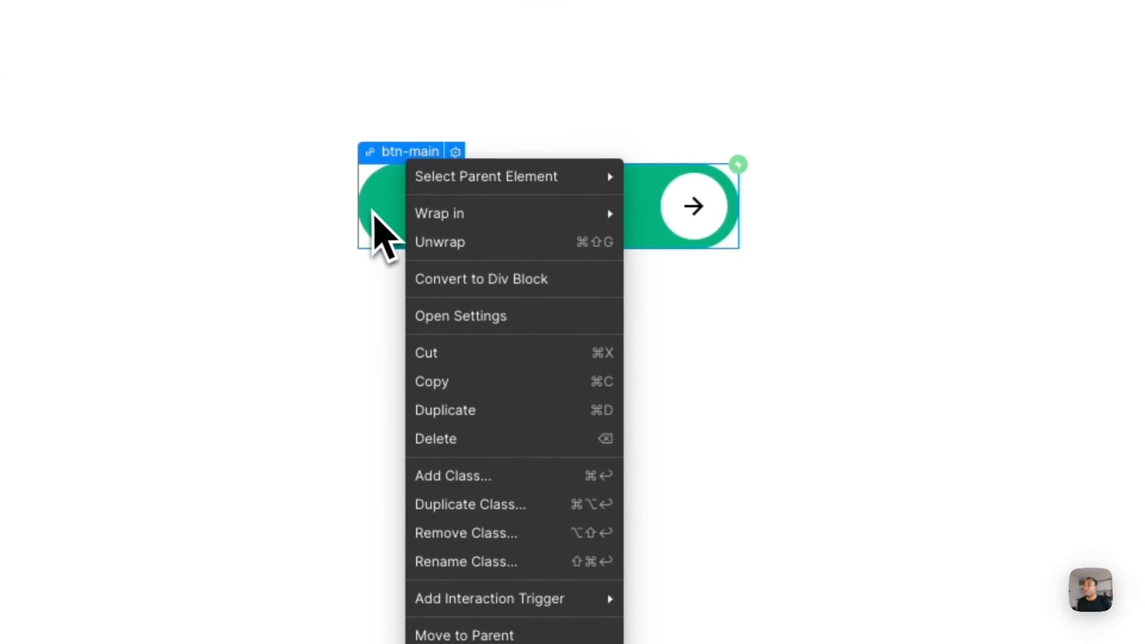
left_click(374, 210)
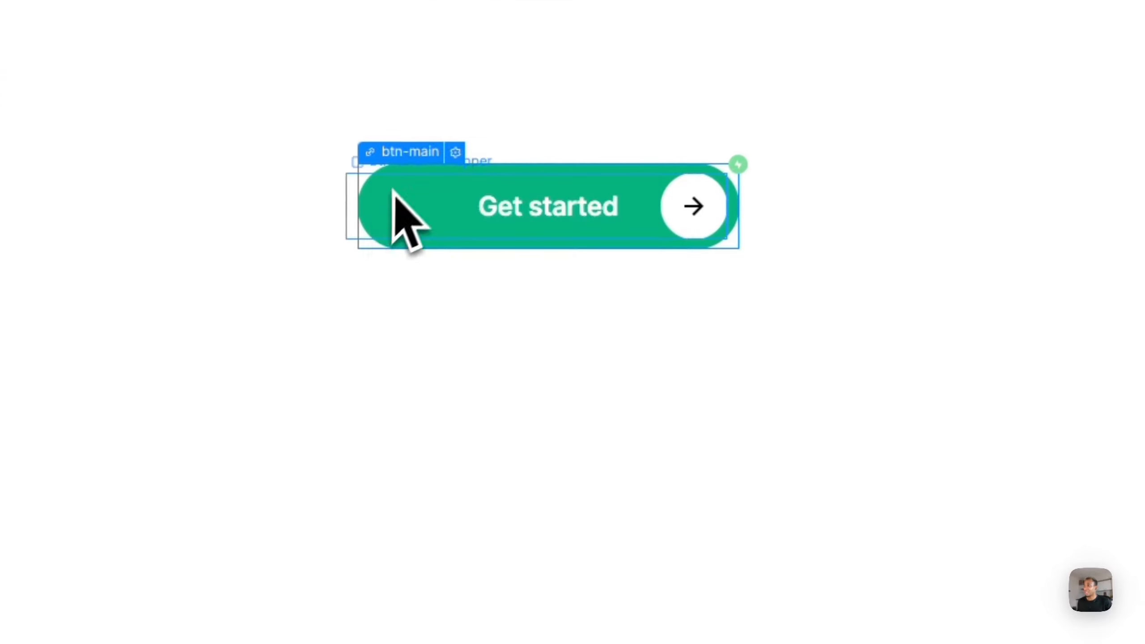
left_click(456, 154)
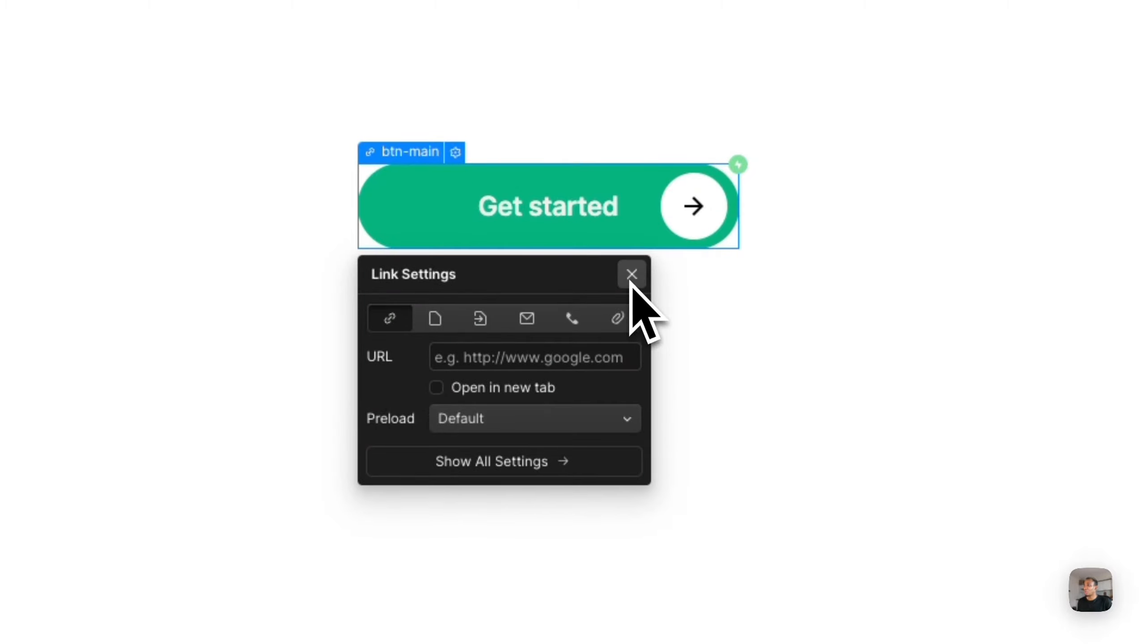
left_click(632, 276)
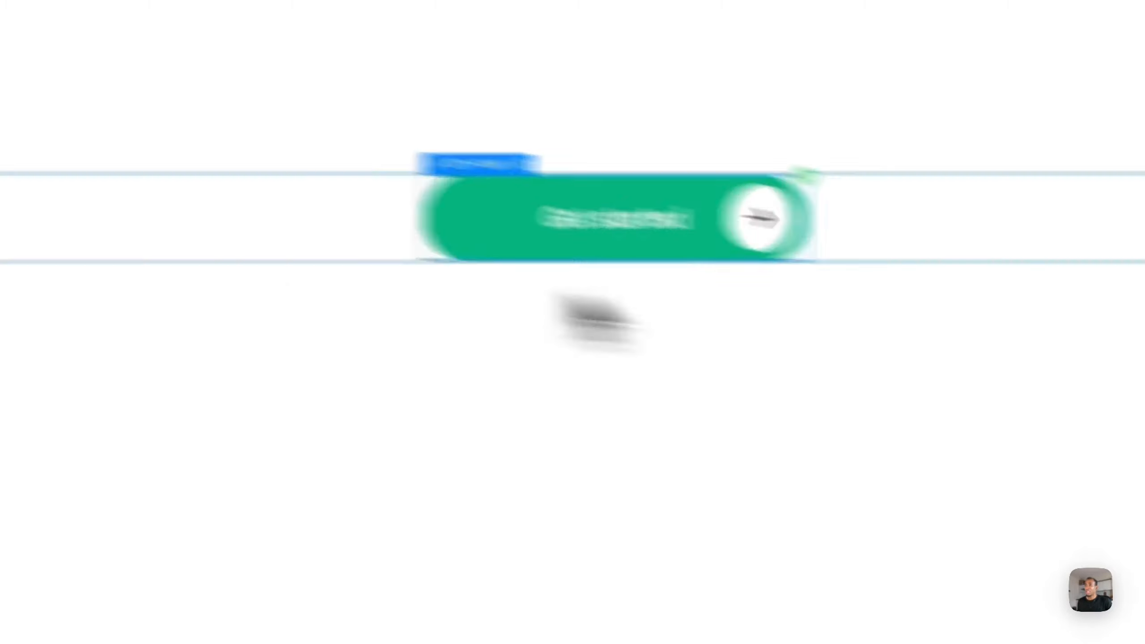
- Expand btn-main in the Navigator and inspect the styles of btn-text and btn-arrow-wrapper
left_click(262, 202)
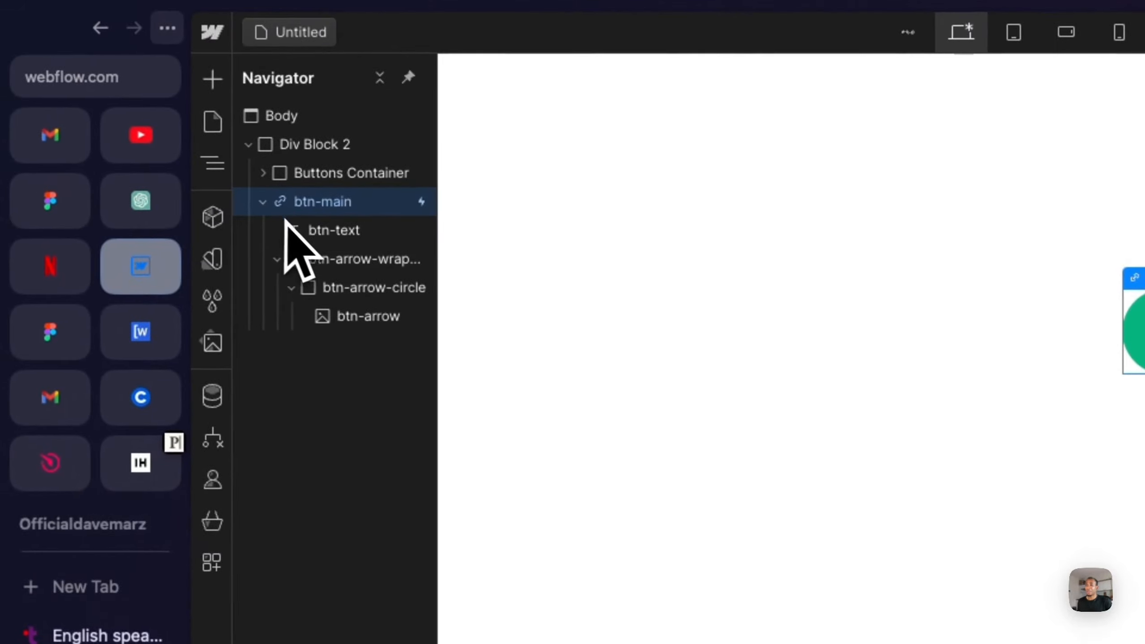
left_click(322, 231)
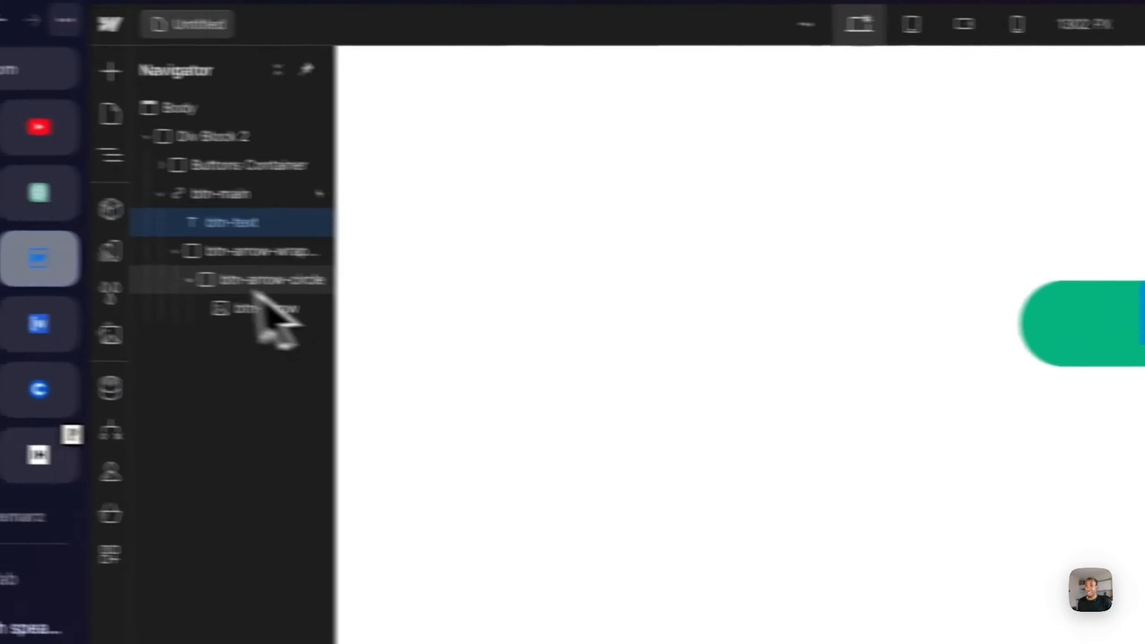
left_click(293, 258)
left_click(277, 259)
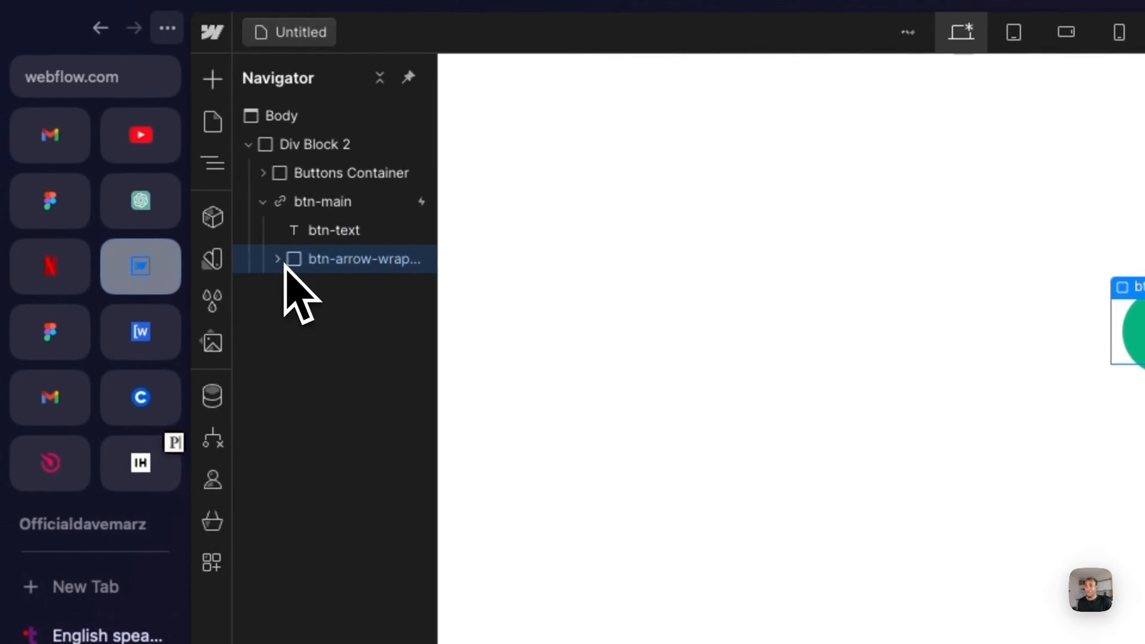
left_click(333, 232)
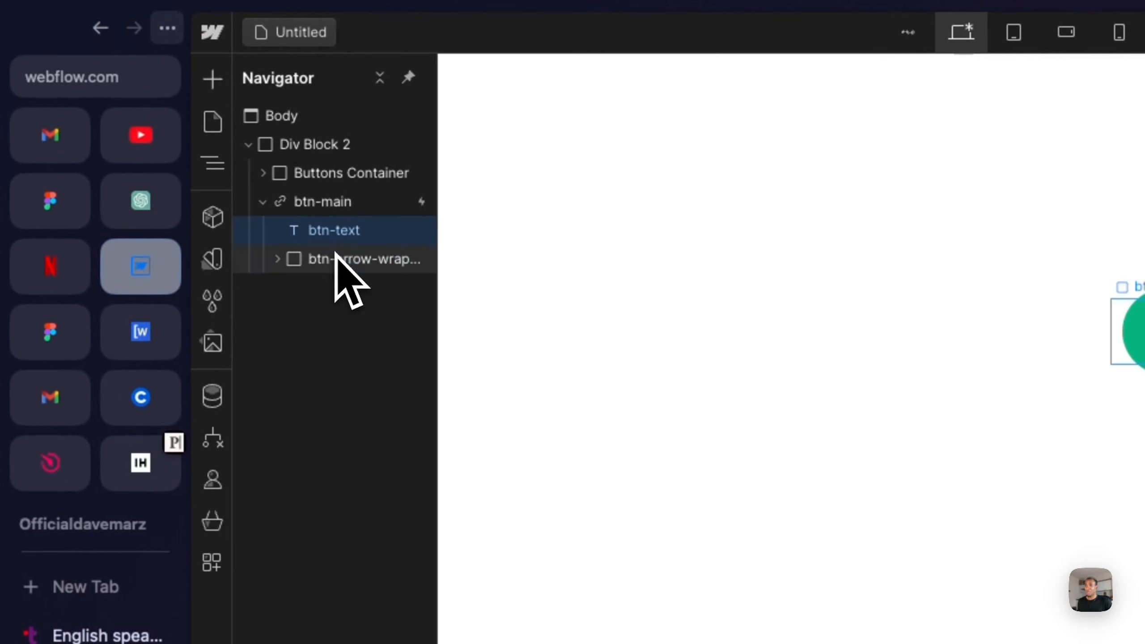
left_click(335, 260)
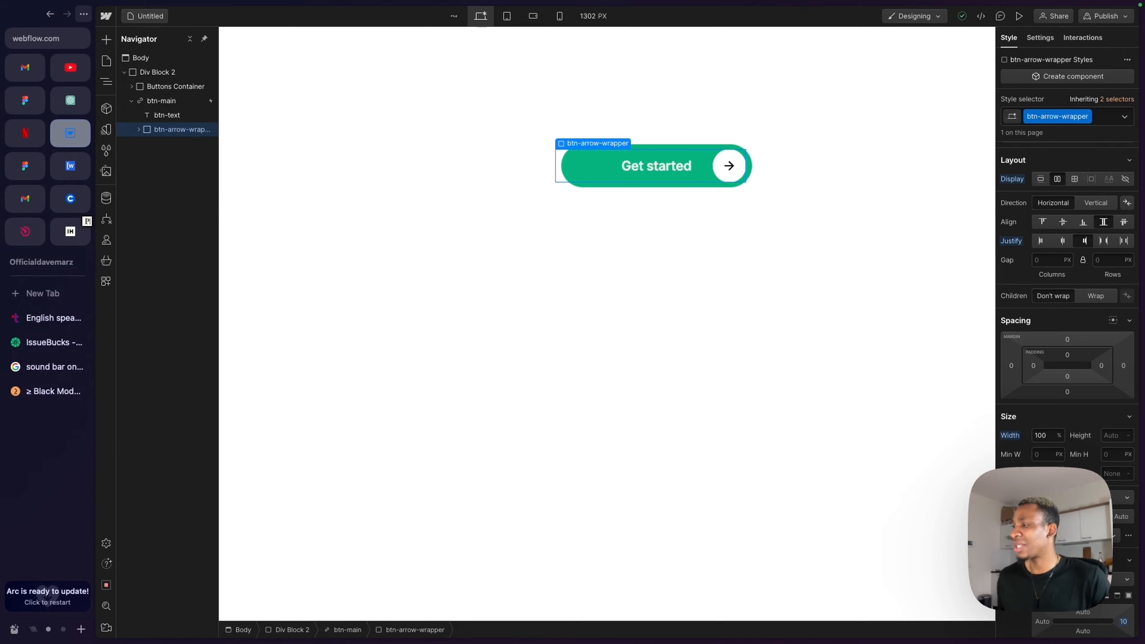
scroll(1068, 315, "down", 2)
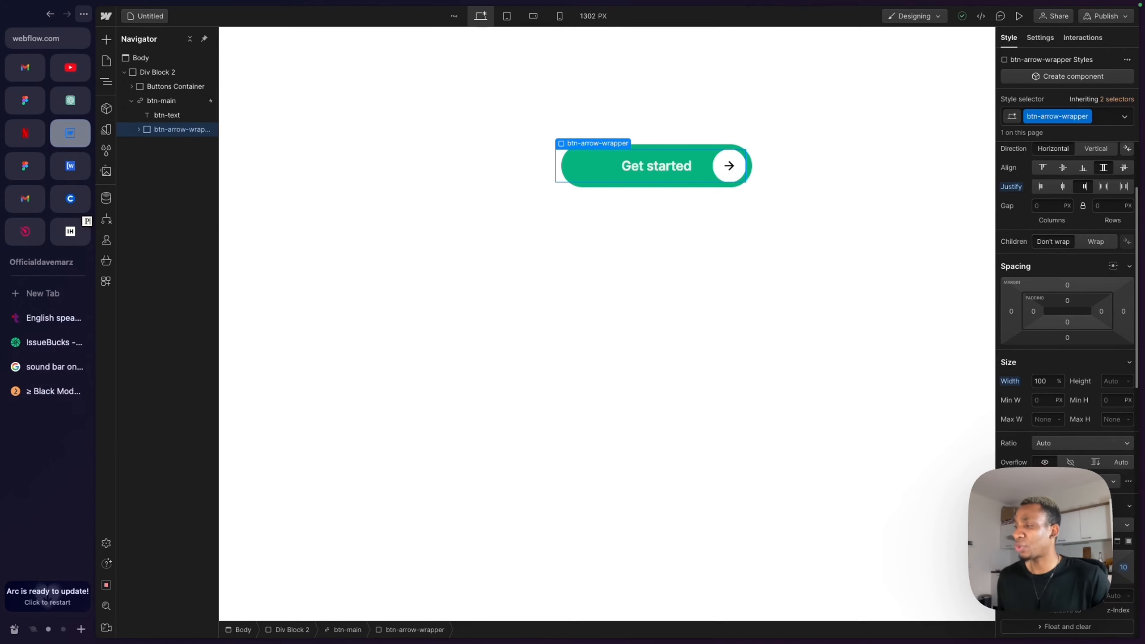
scroll(1068, 316, "down", 3)
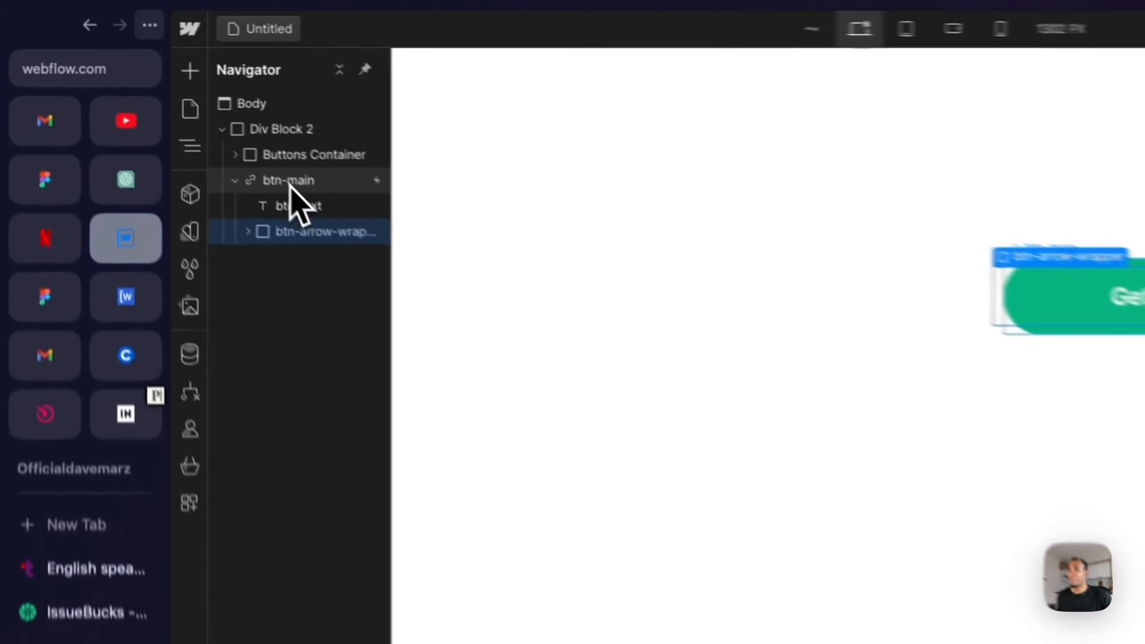
- Review the styles of btn-main, btn-arrow-circle and btn-arrow, and preview the button
left_click(161, 101)
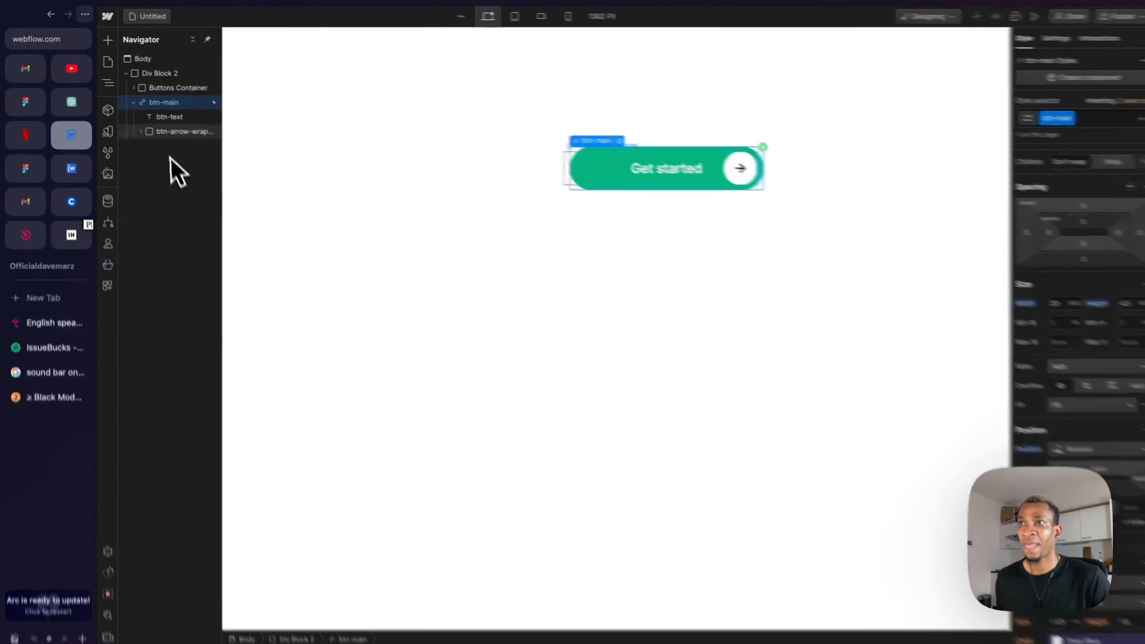
left_click(180, 131)
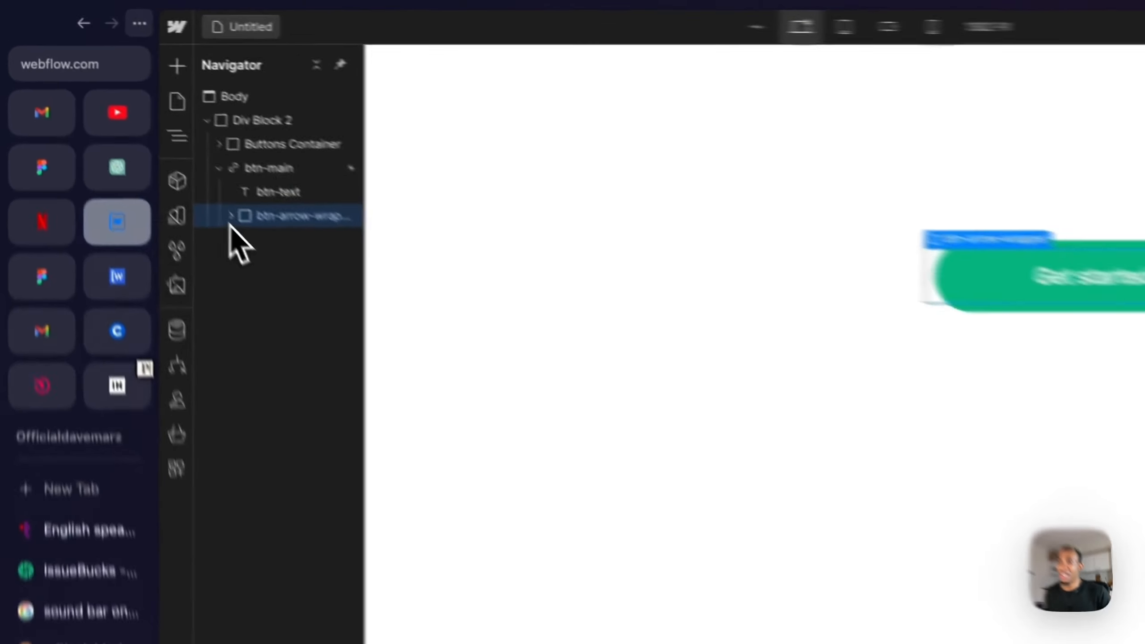
left_click(138, 129)
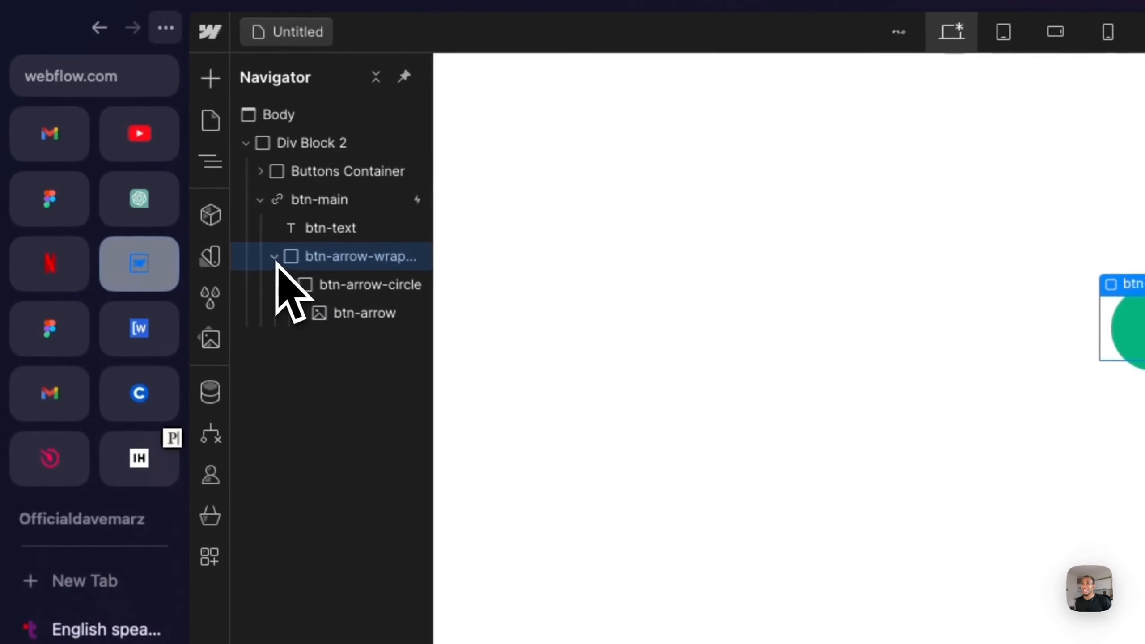
left_click(351, 283)
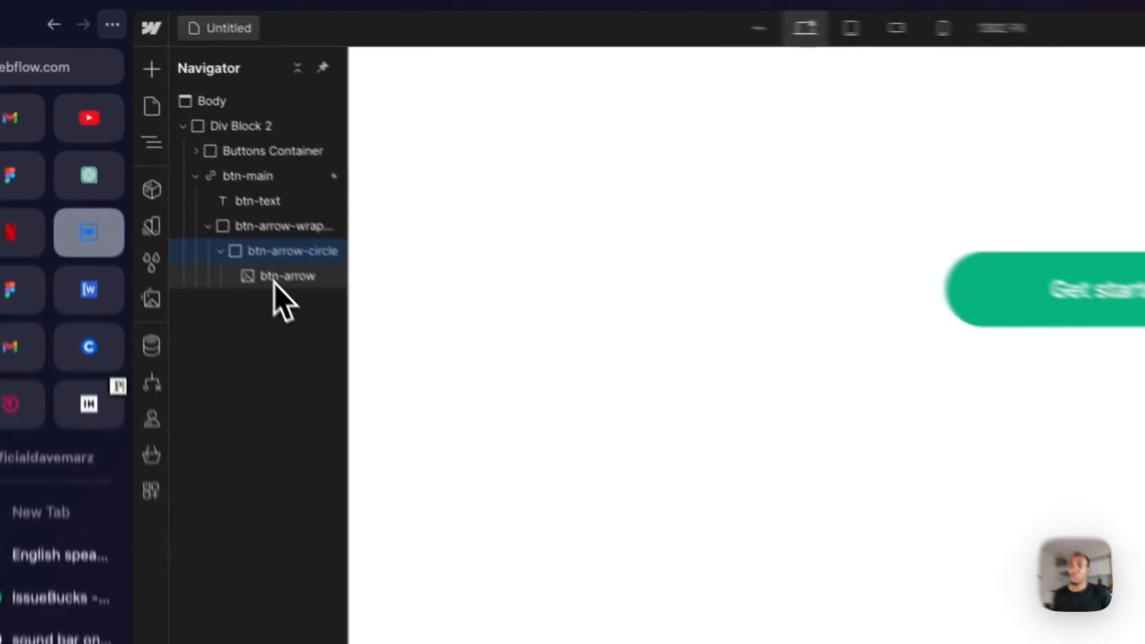
left_click(154, 158)
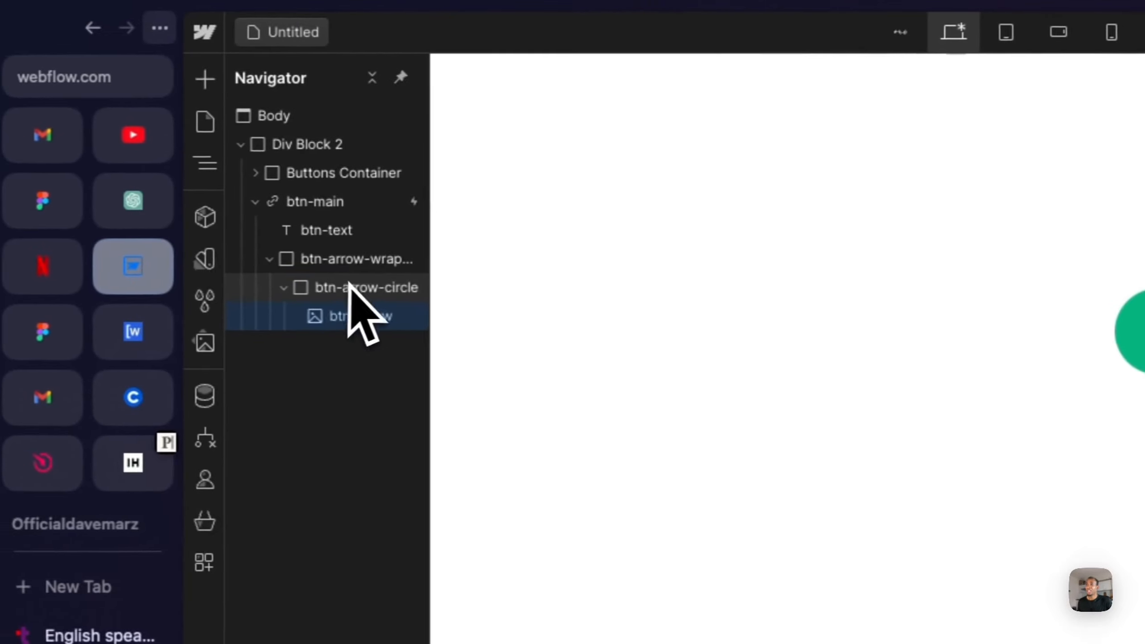
left_click(358, 289)
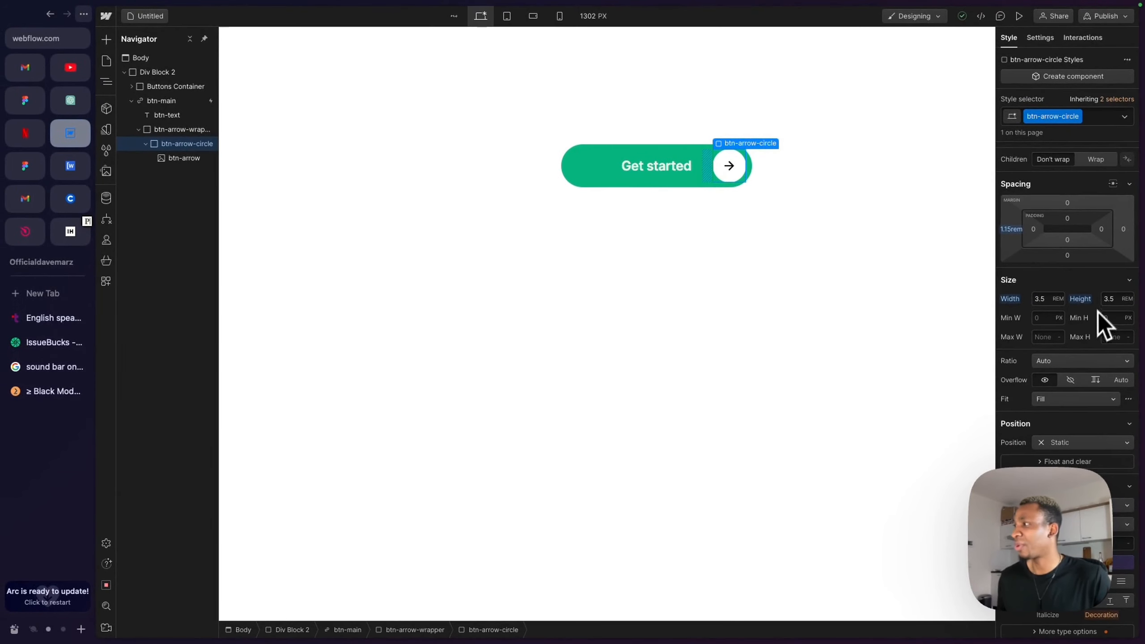
scroll(1095, 316, "down", 1)
scroll(1093, 328, "up", 5)
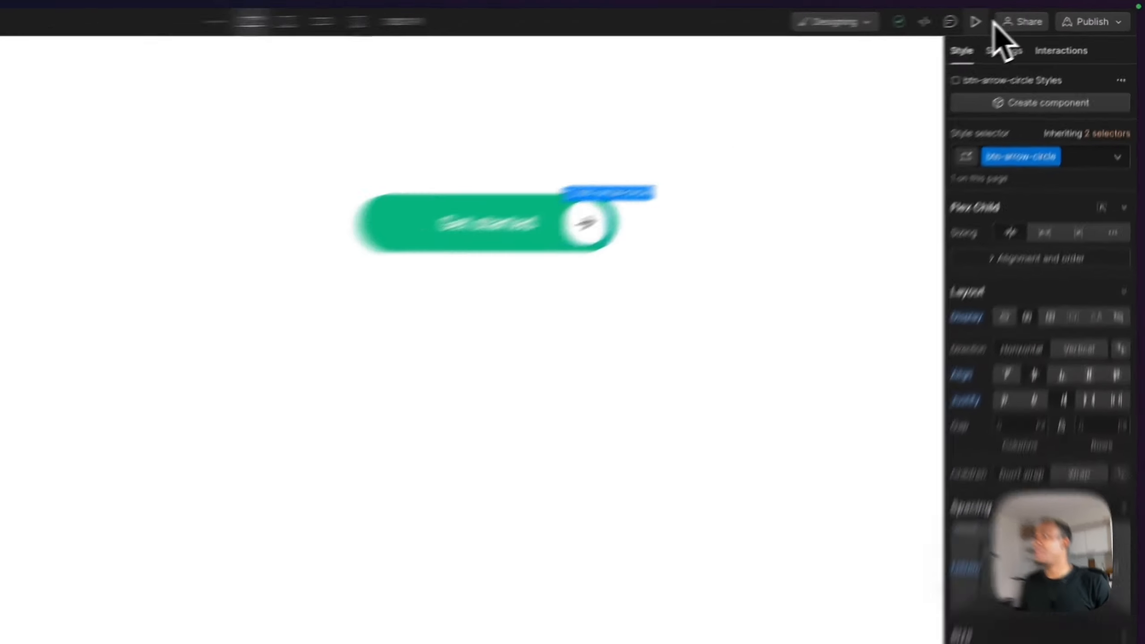
left_click(1019, 16)
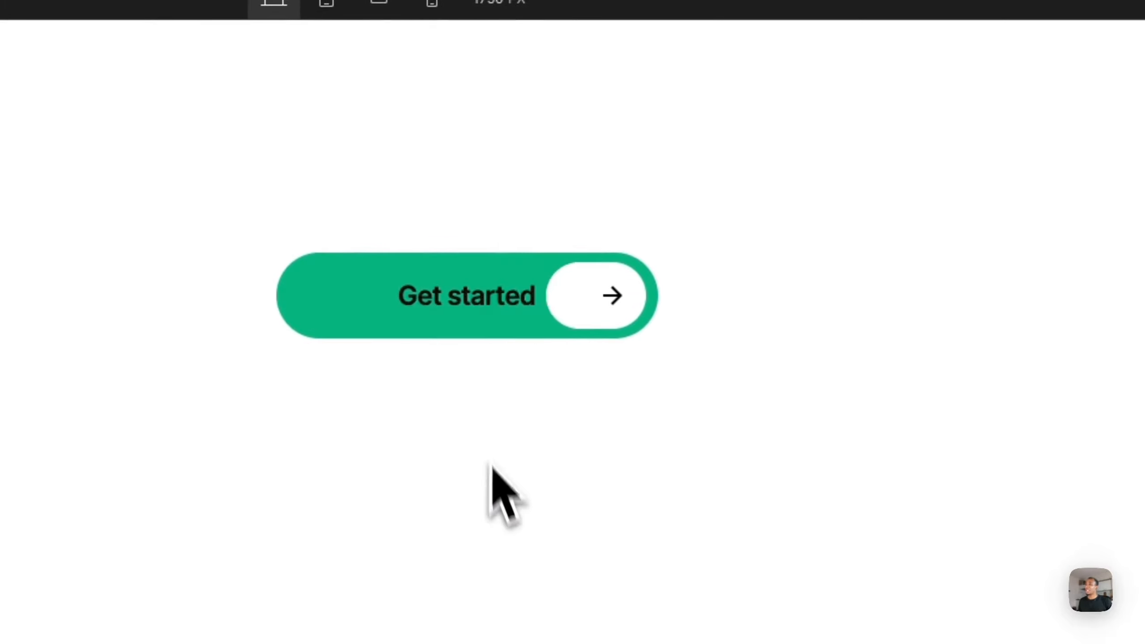